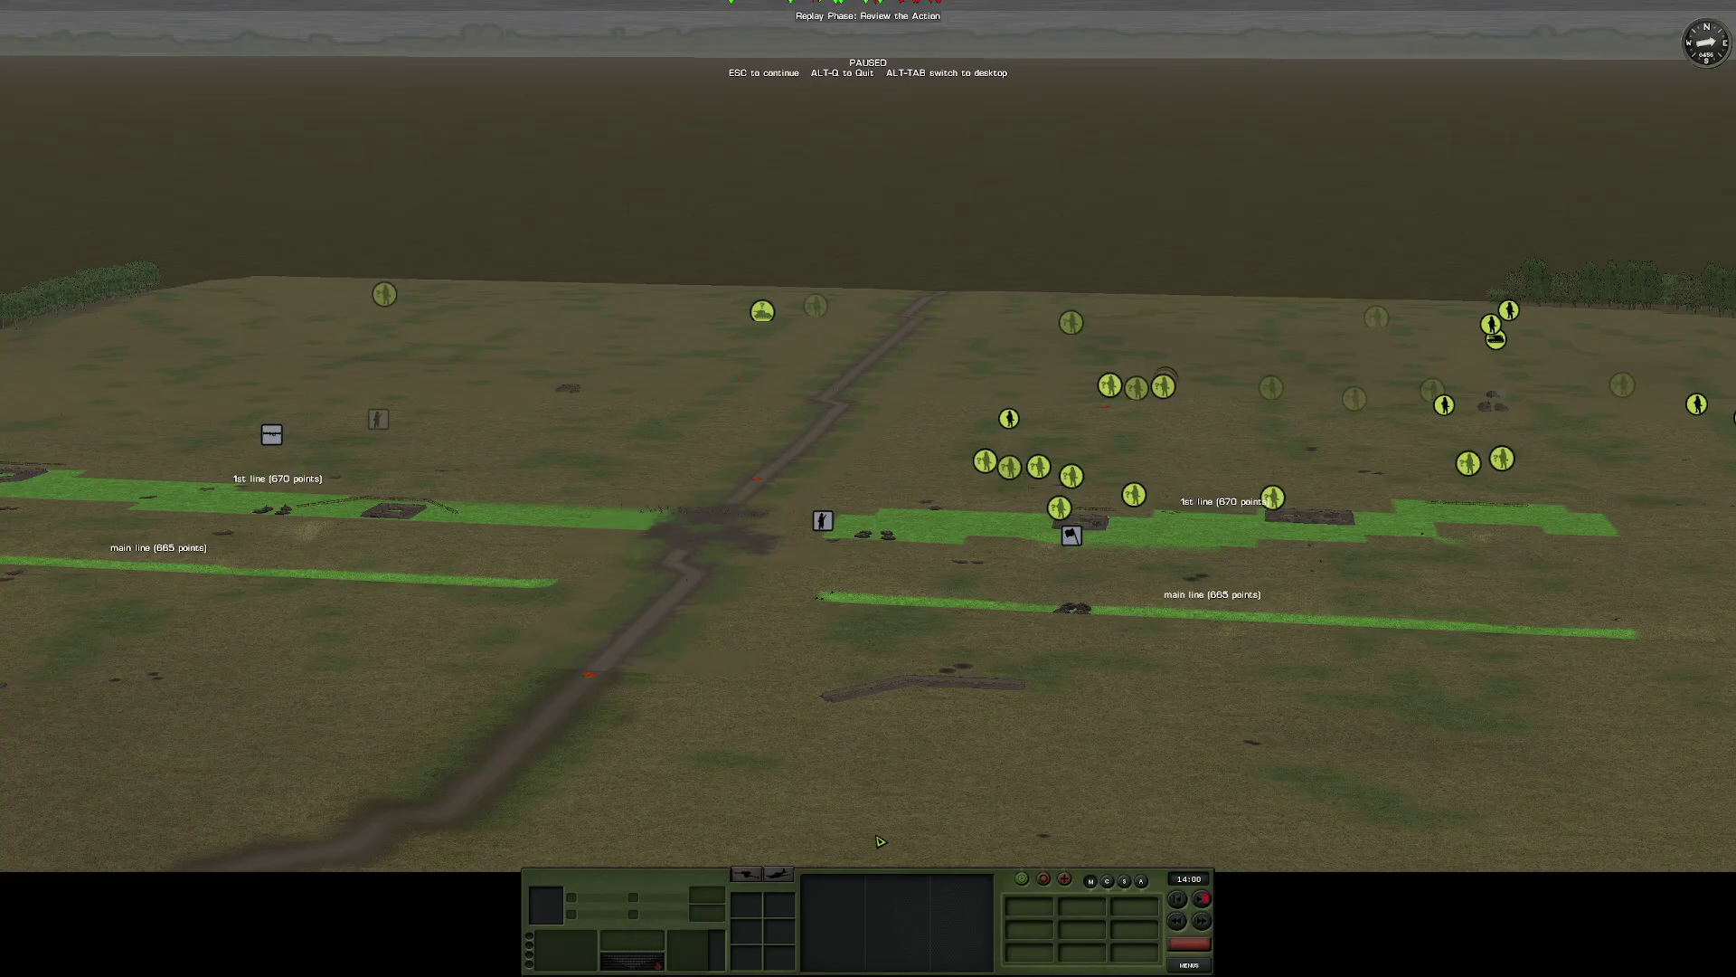
Pull back over the reserve line and tree edge, then resume the paused replay
{"action": "key", "text": "s"}
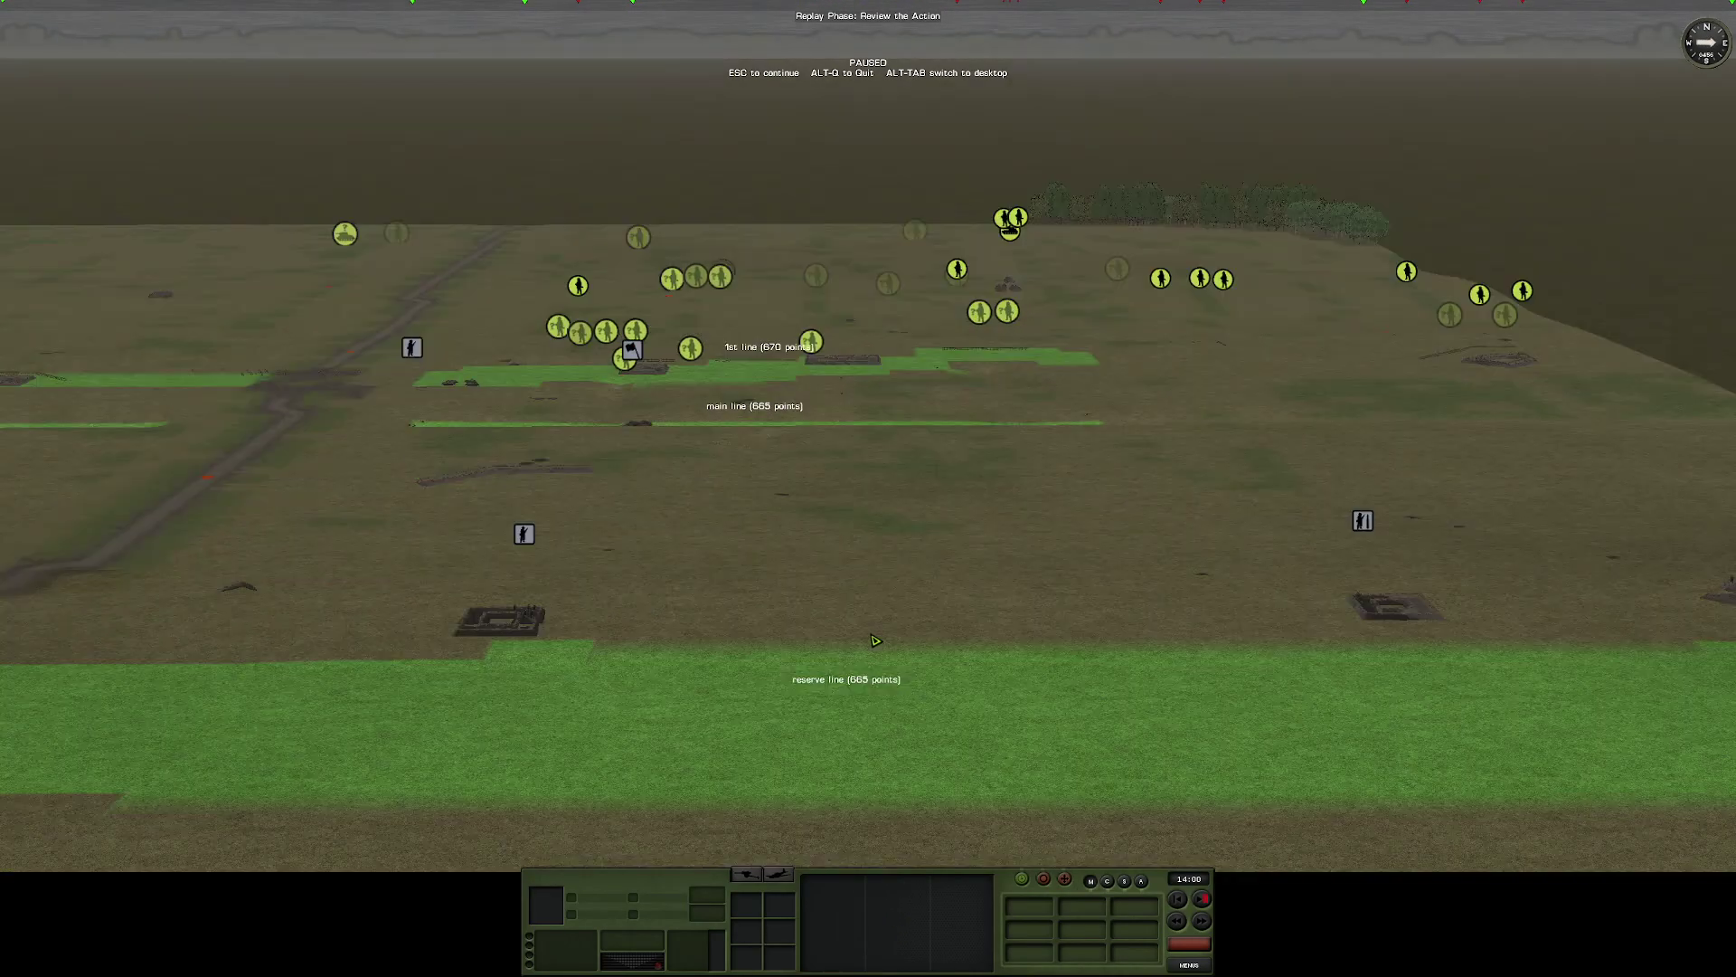
{"action": "key", "text": "s"}
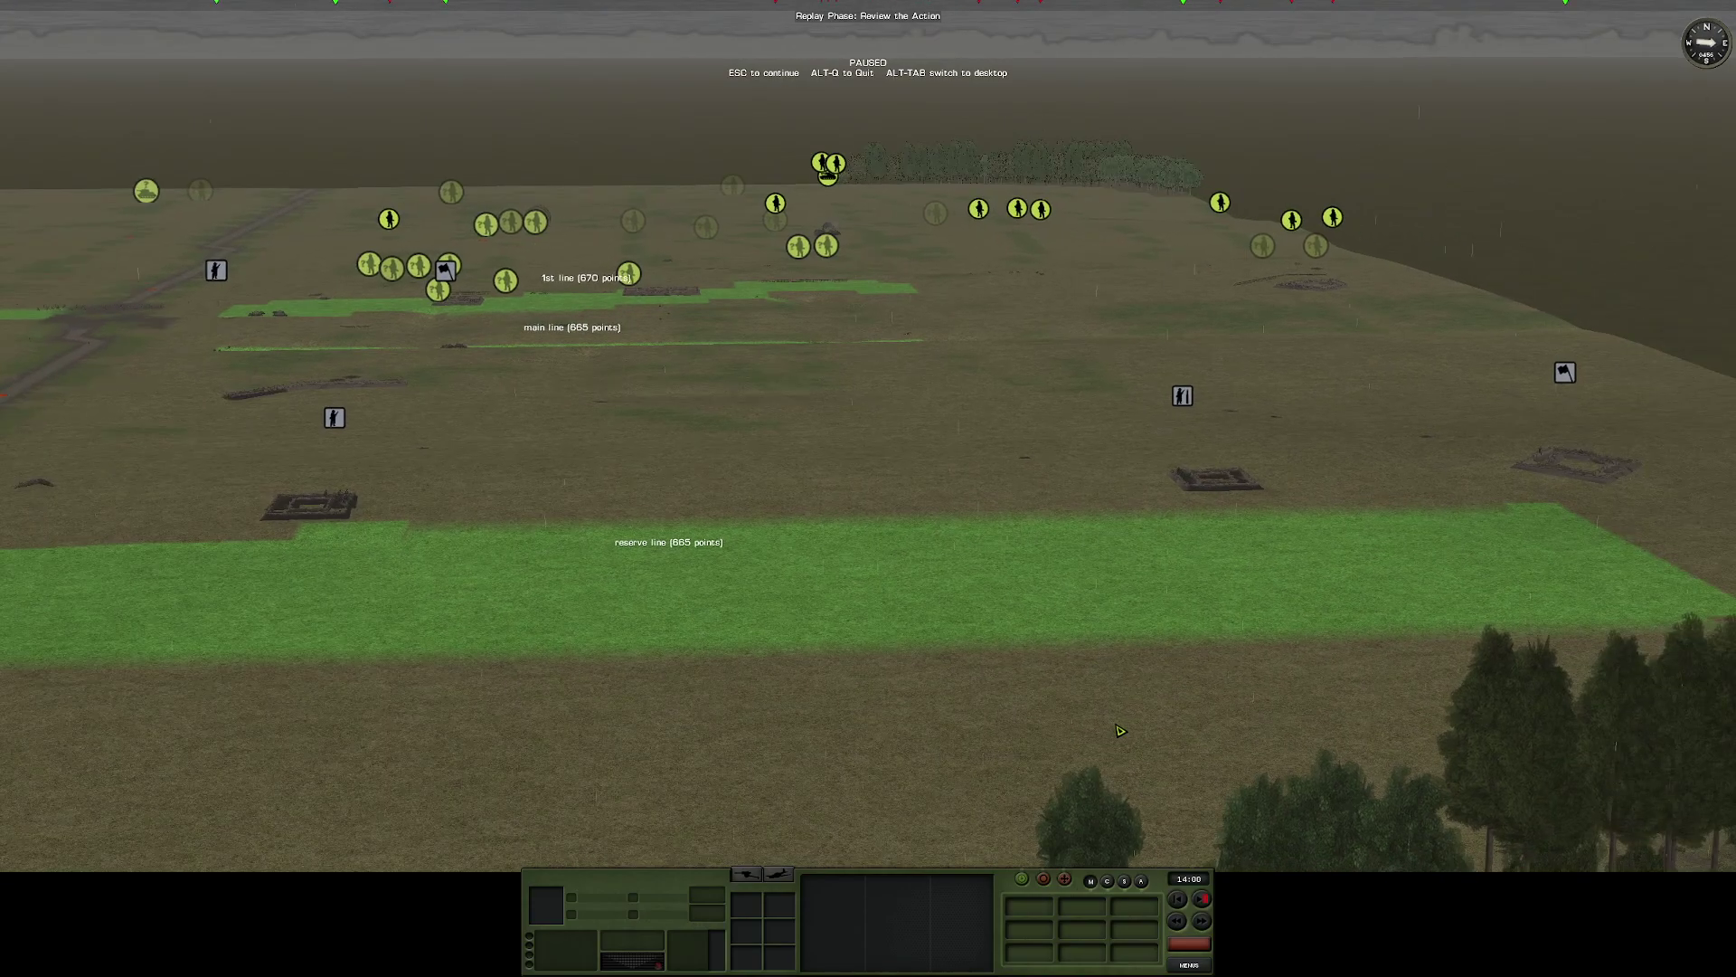
{"action": "key", "text": "d"}
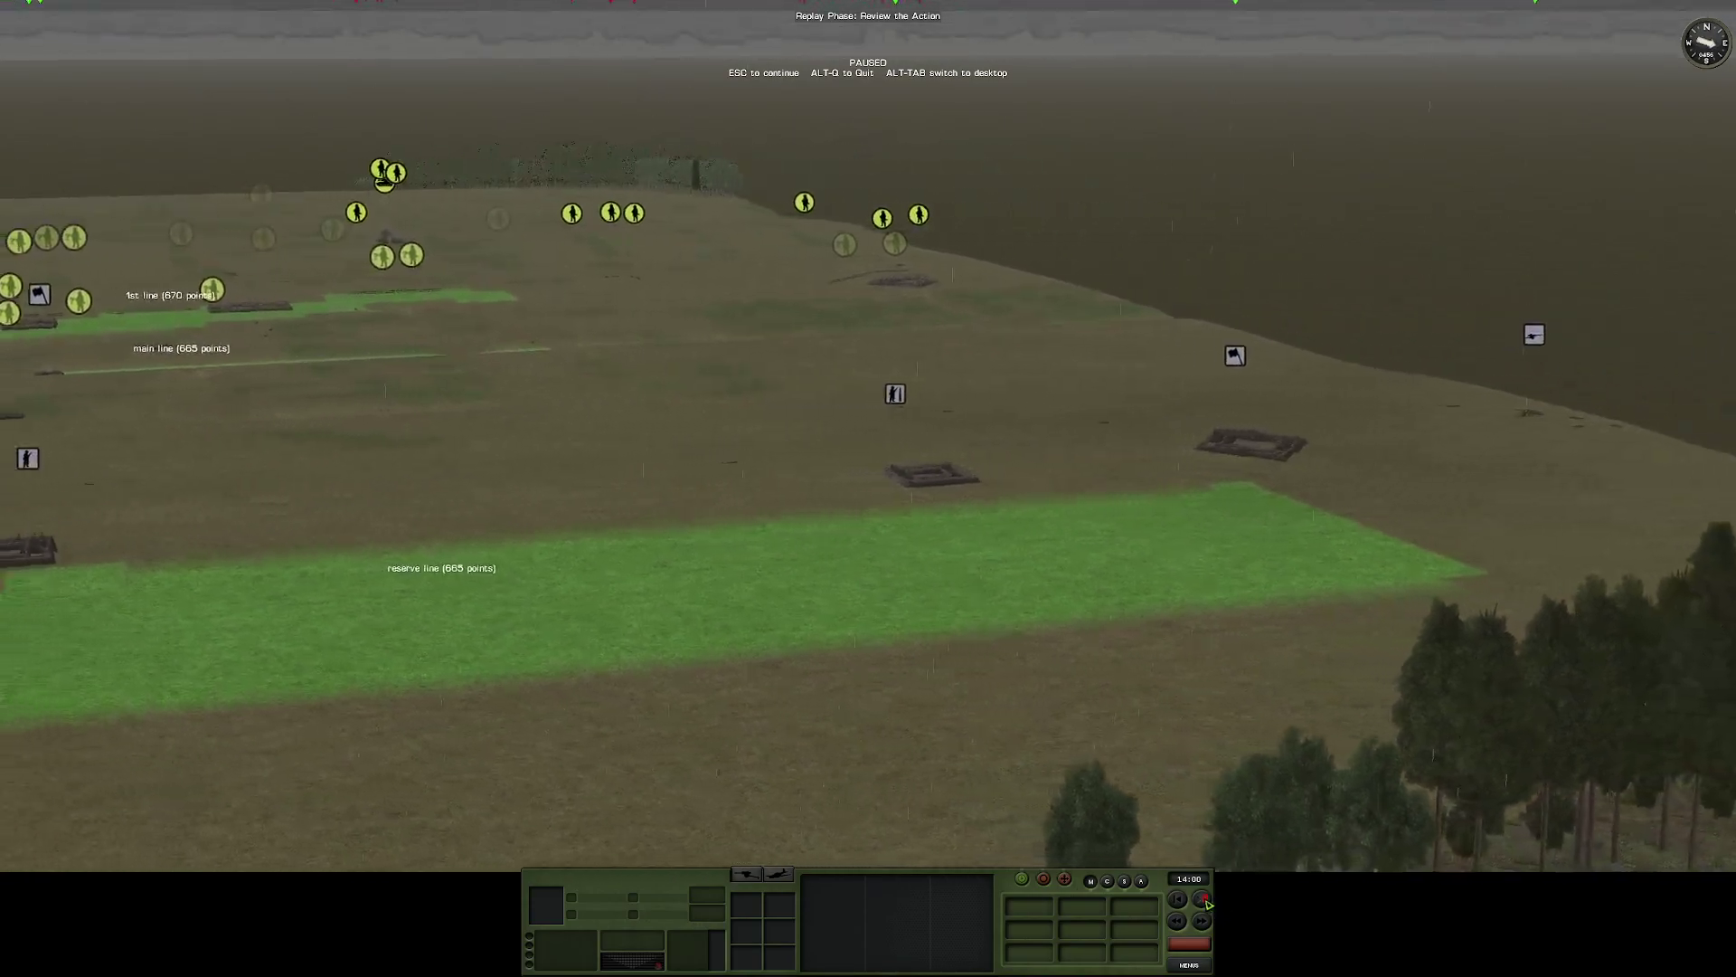
{"action": "key", "text": "a"}
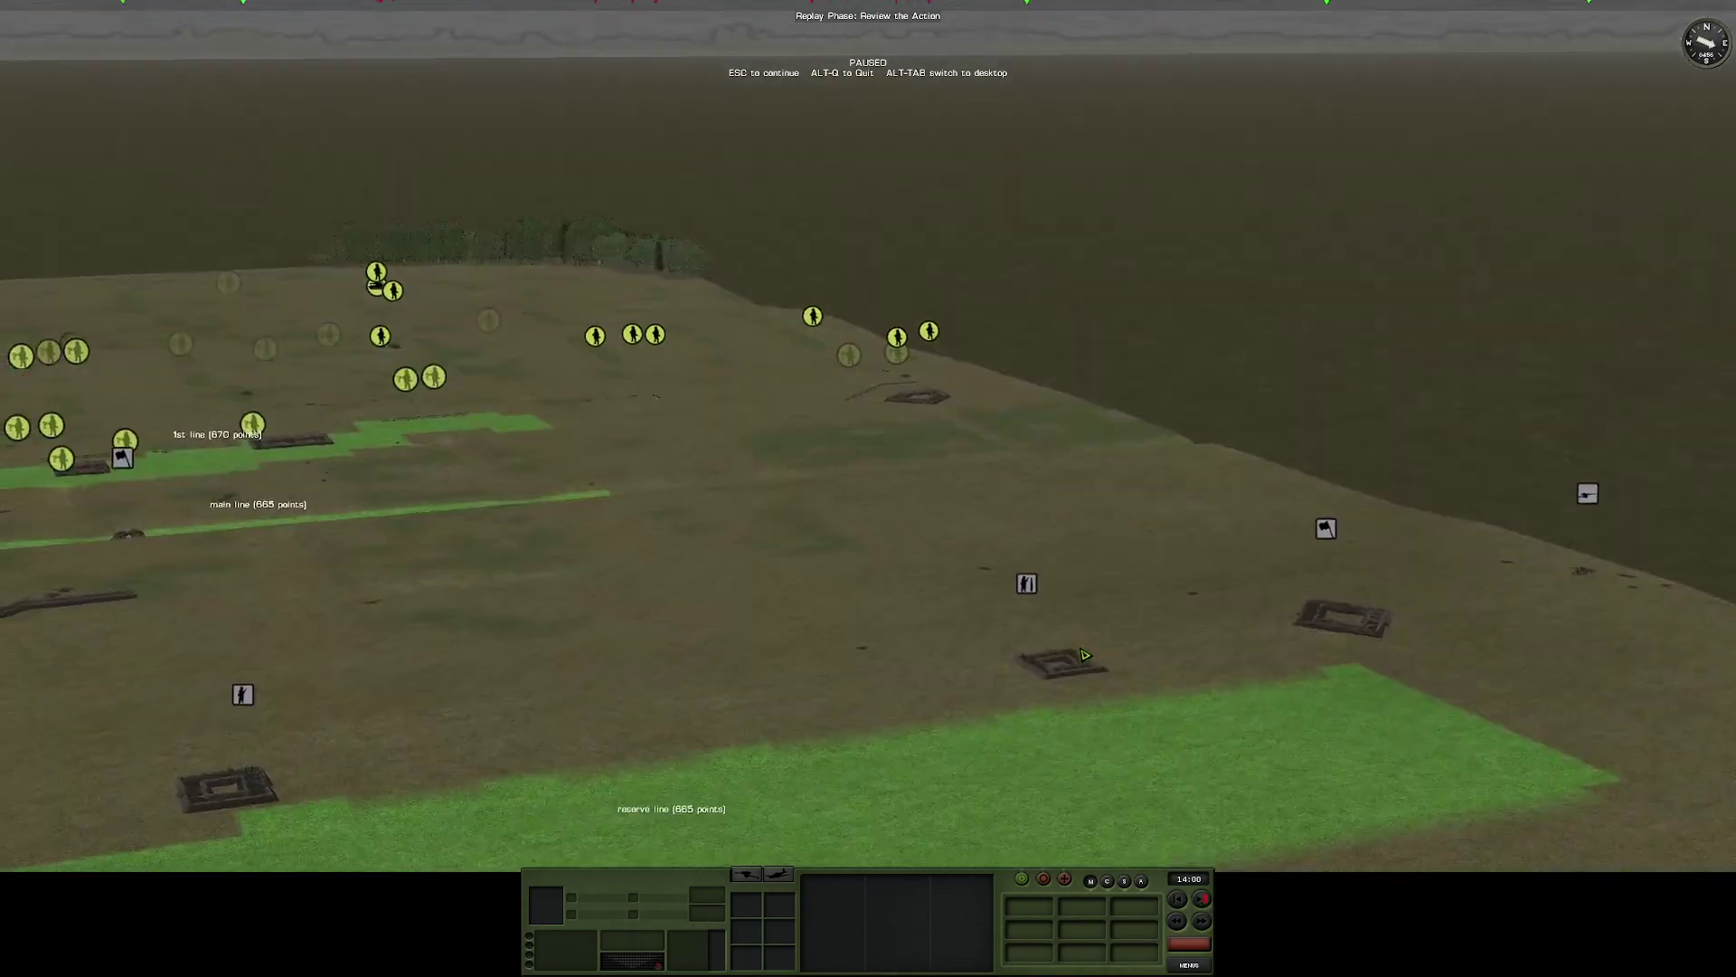
{"action": "key", "text": "a"}
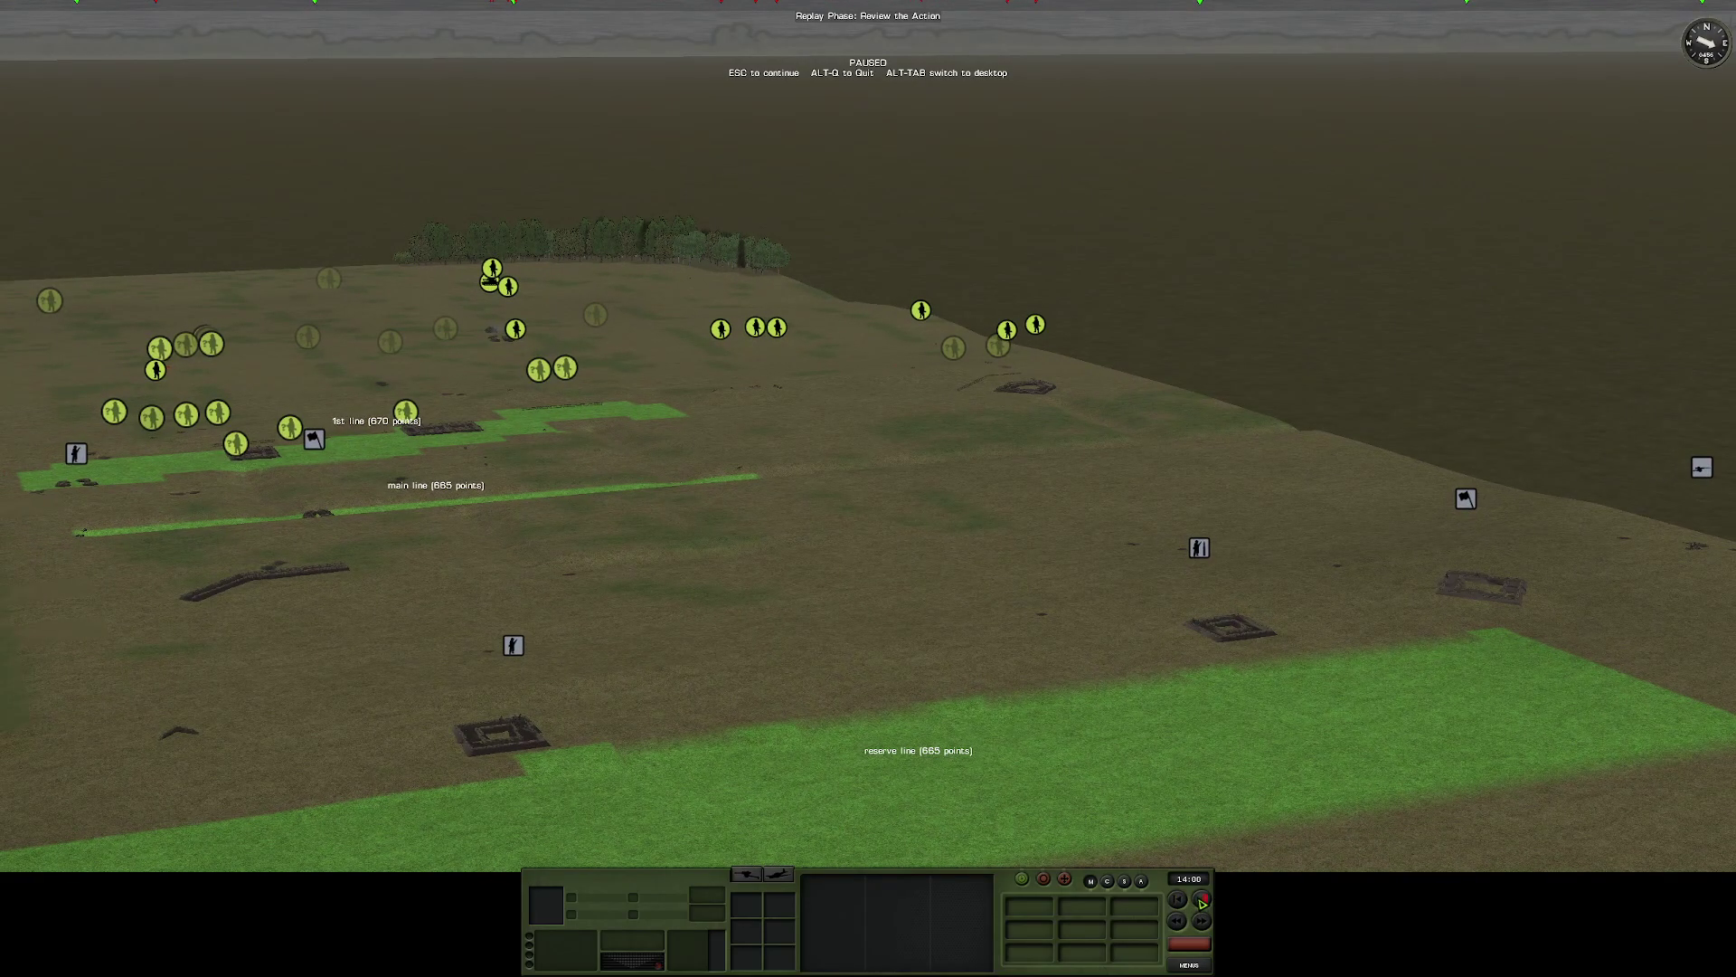
{"action": "key", "text": "a"}
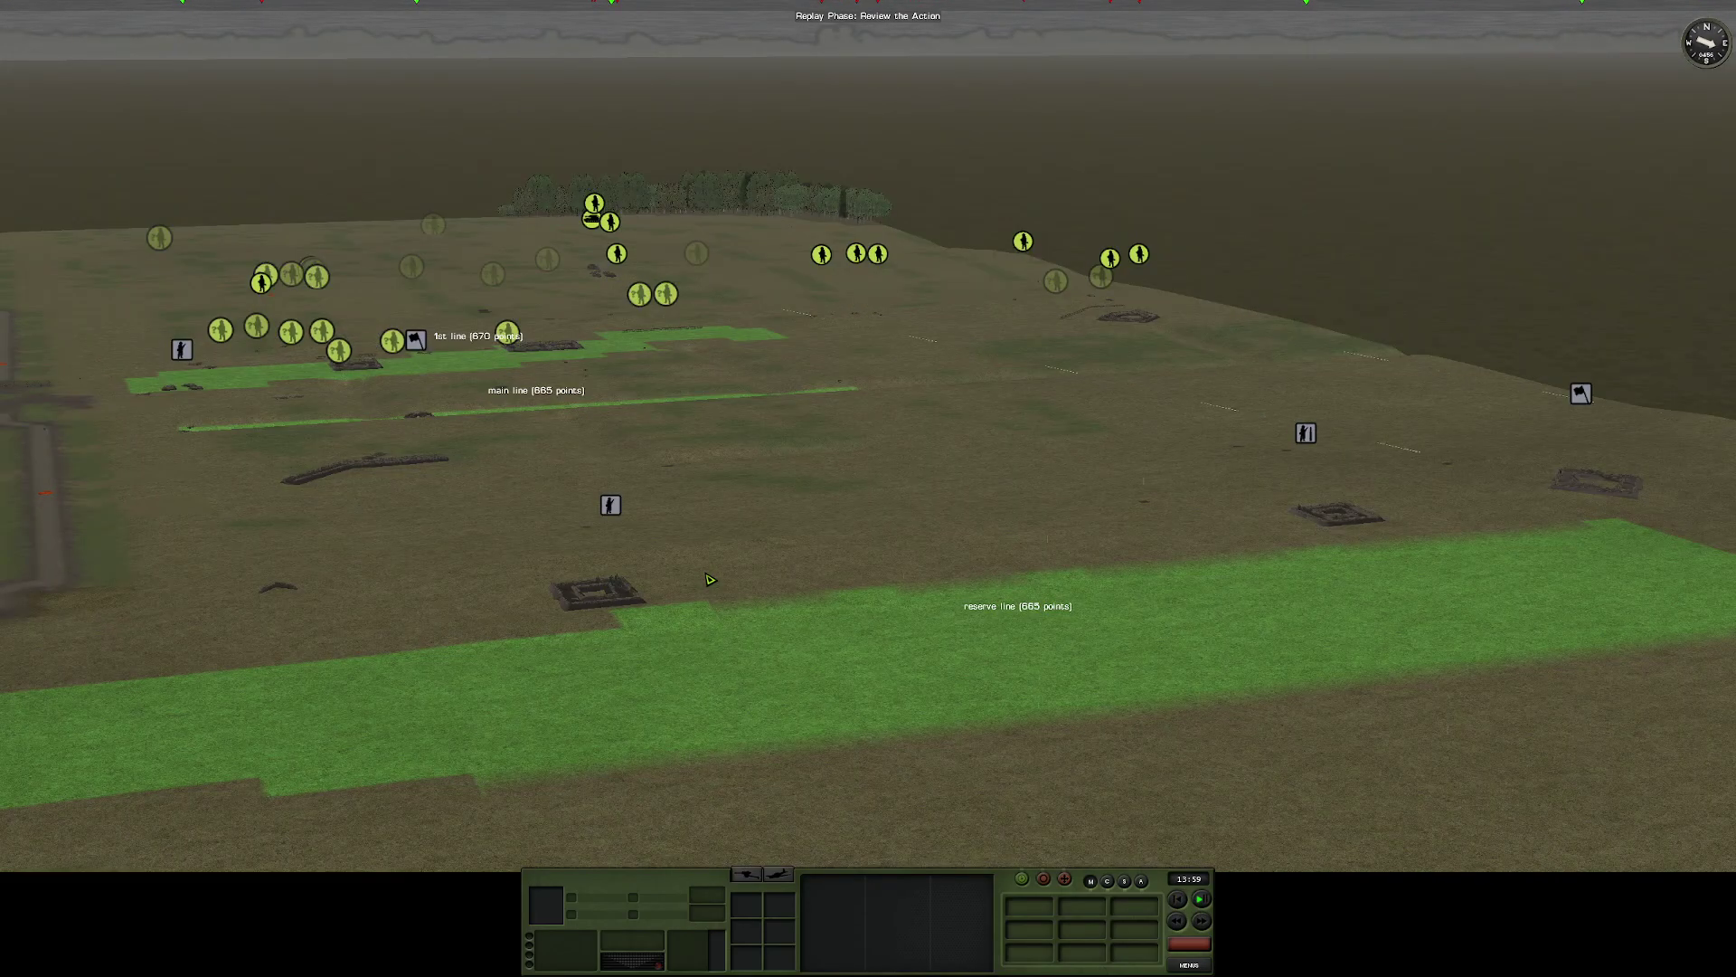
Sweep the camera across the map edge and the trench positions
{"action": "key", "text": "d"}
{"action": "key", "text": "e"}
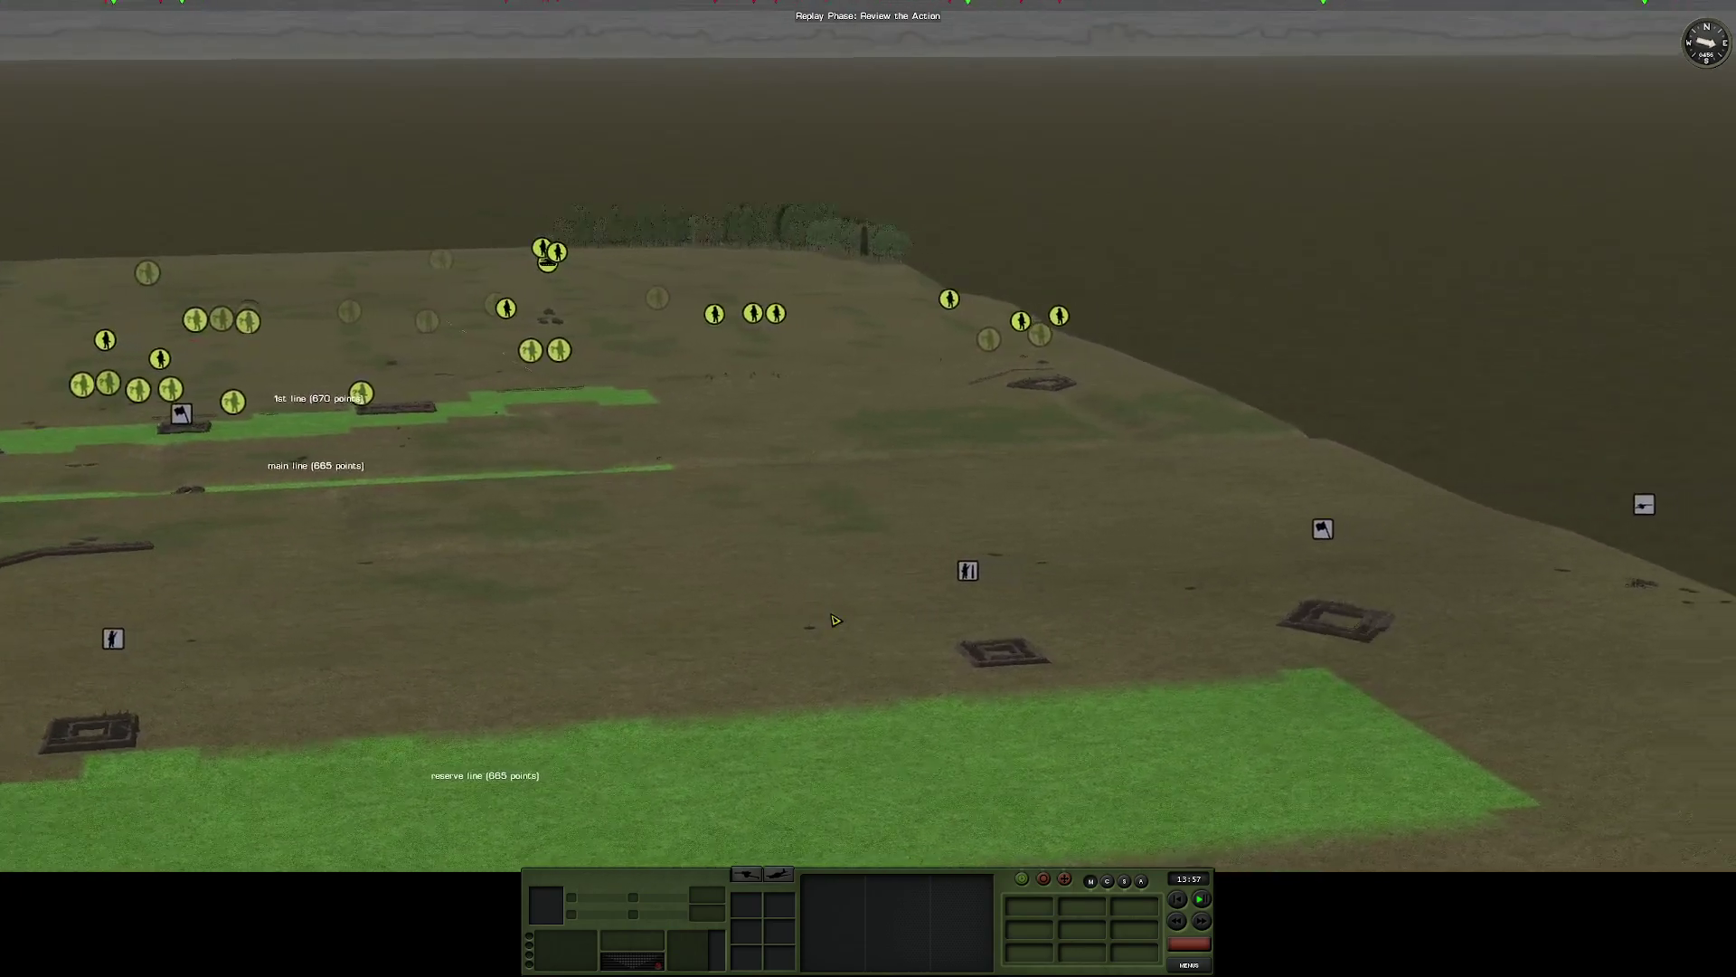
{"action": "key", "text": "d"}
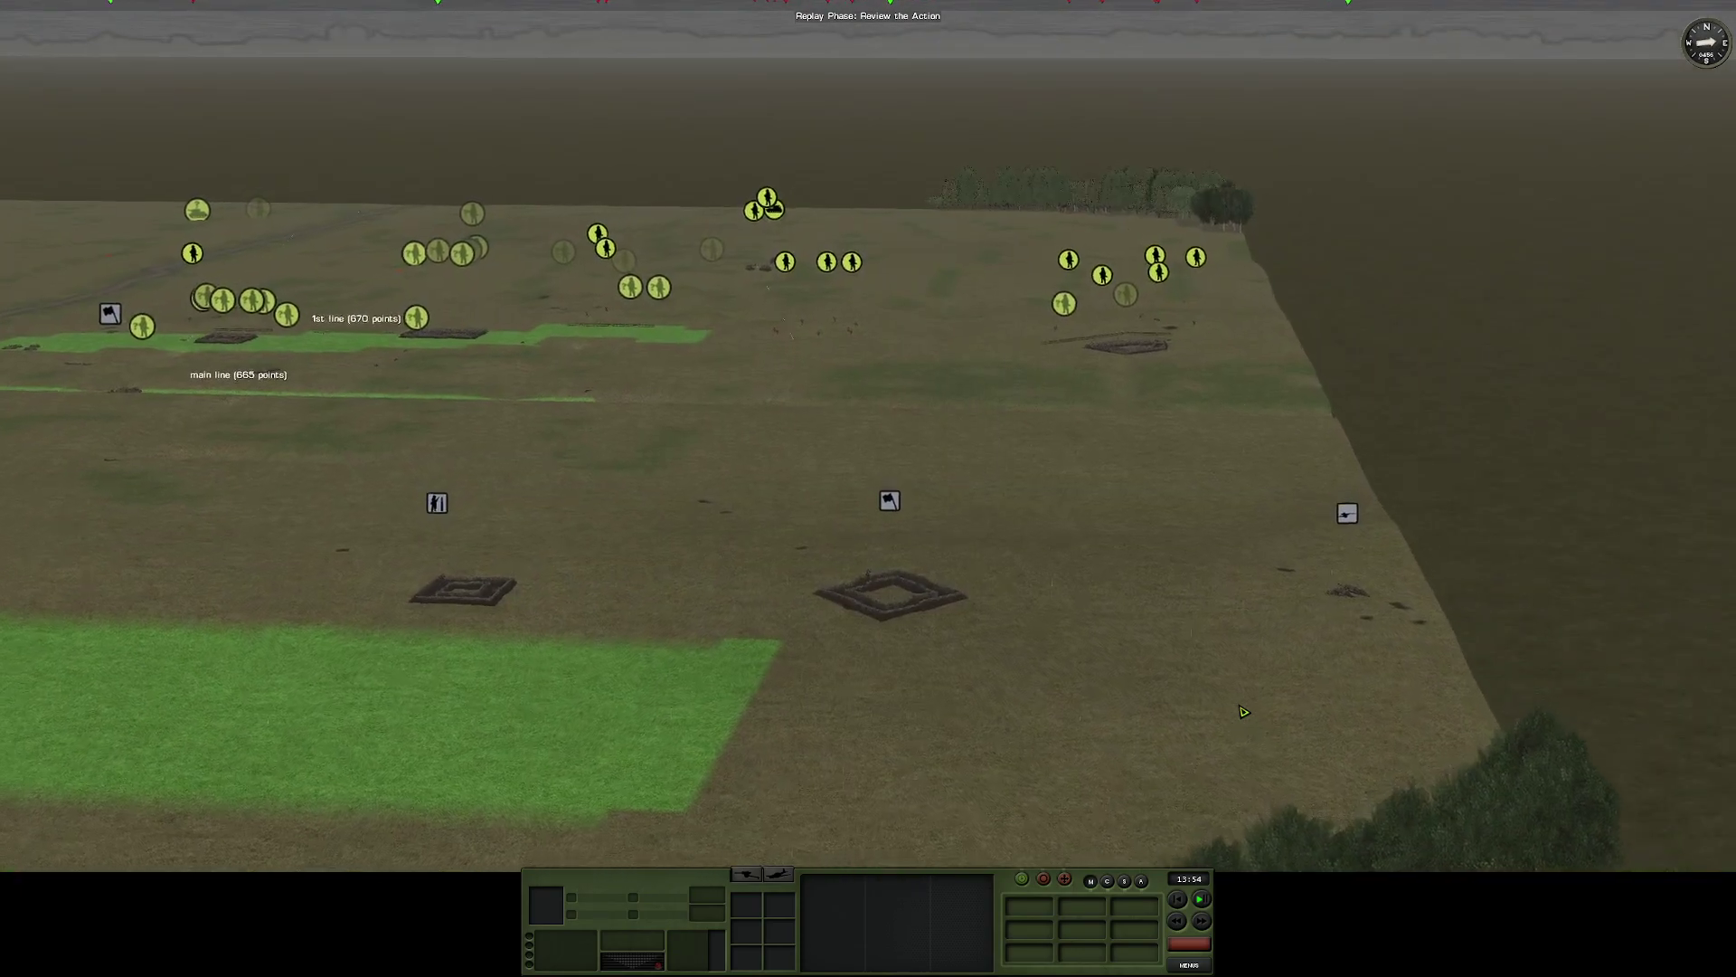
{"action": "key", "text": "q"}
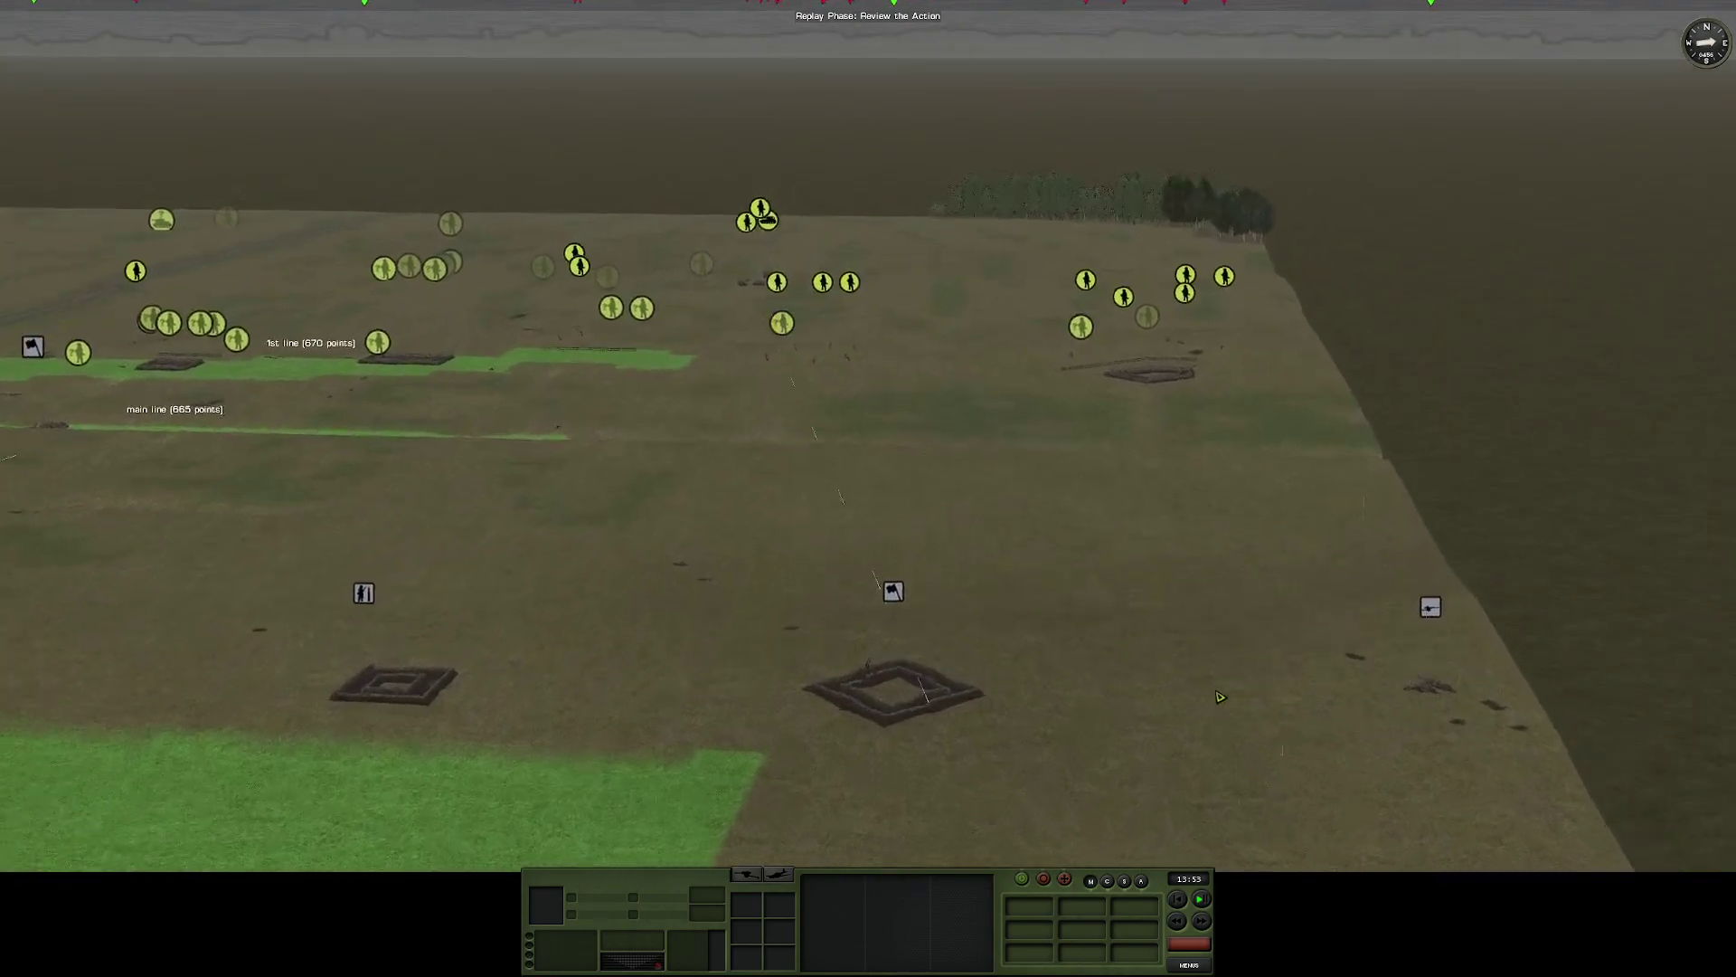
{"action": "key", "text": "d"}
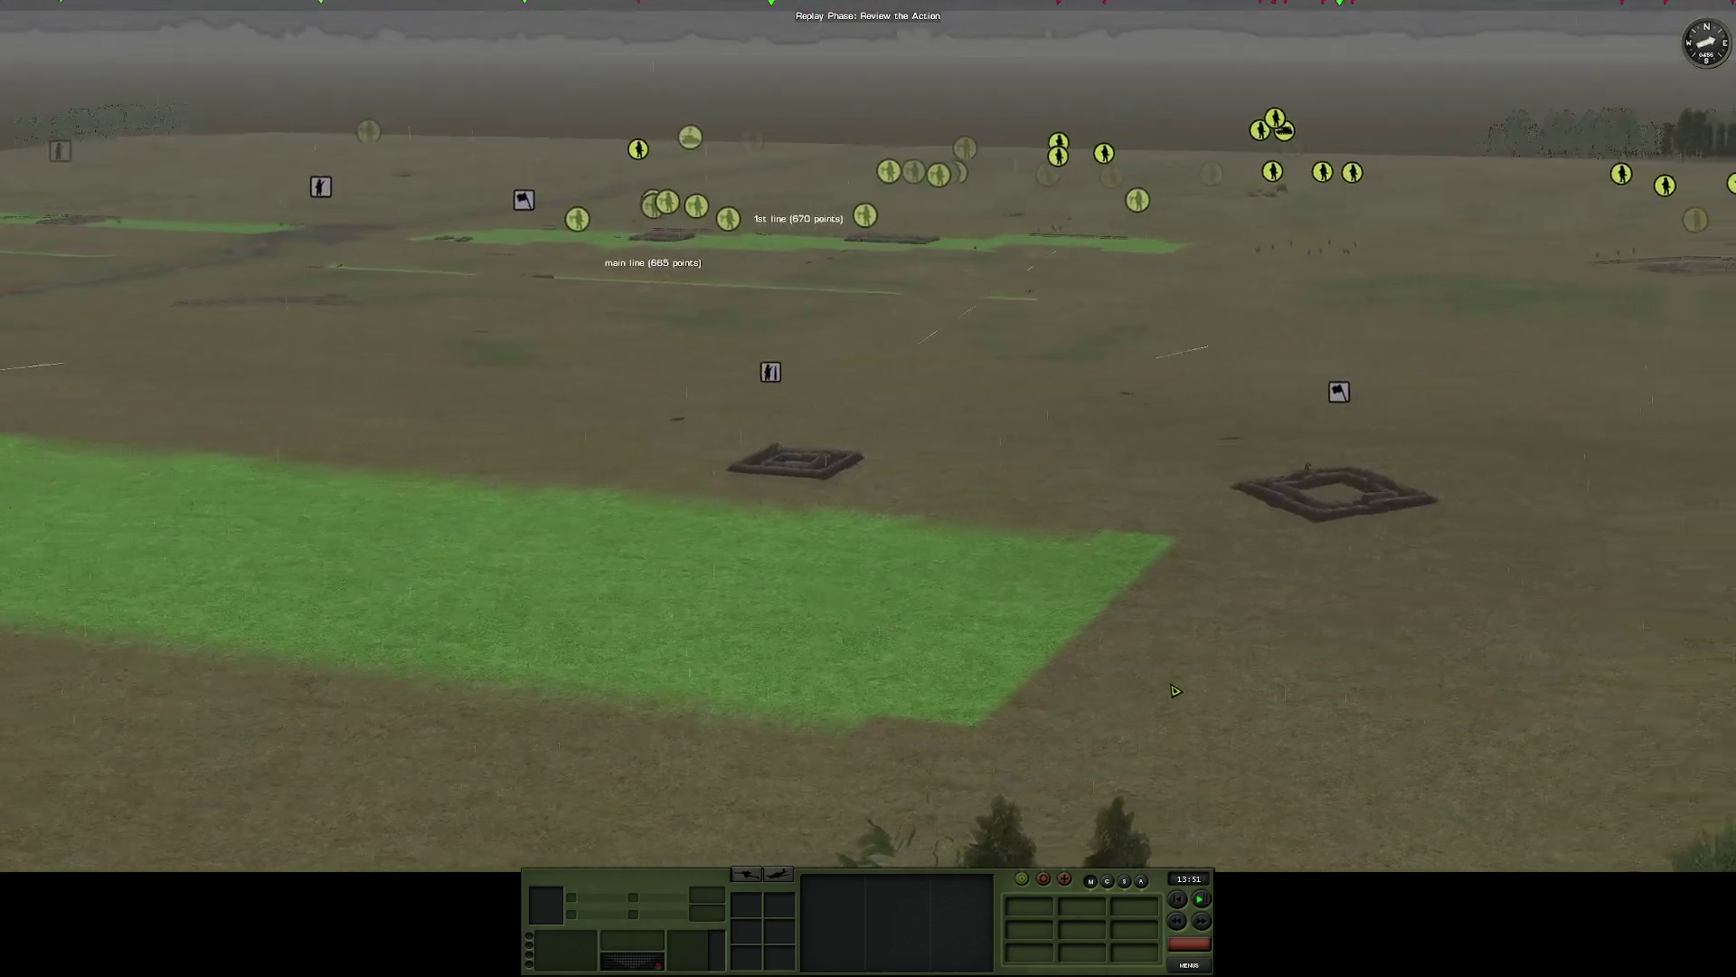
{"action": "key", "text": "a"}
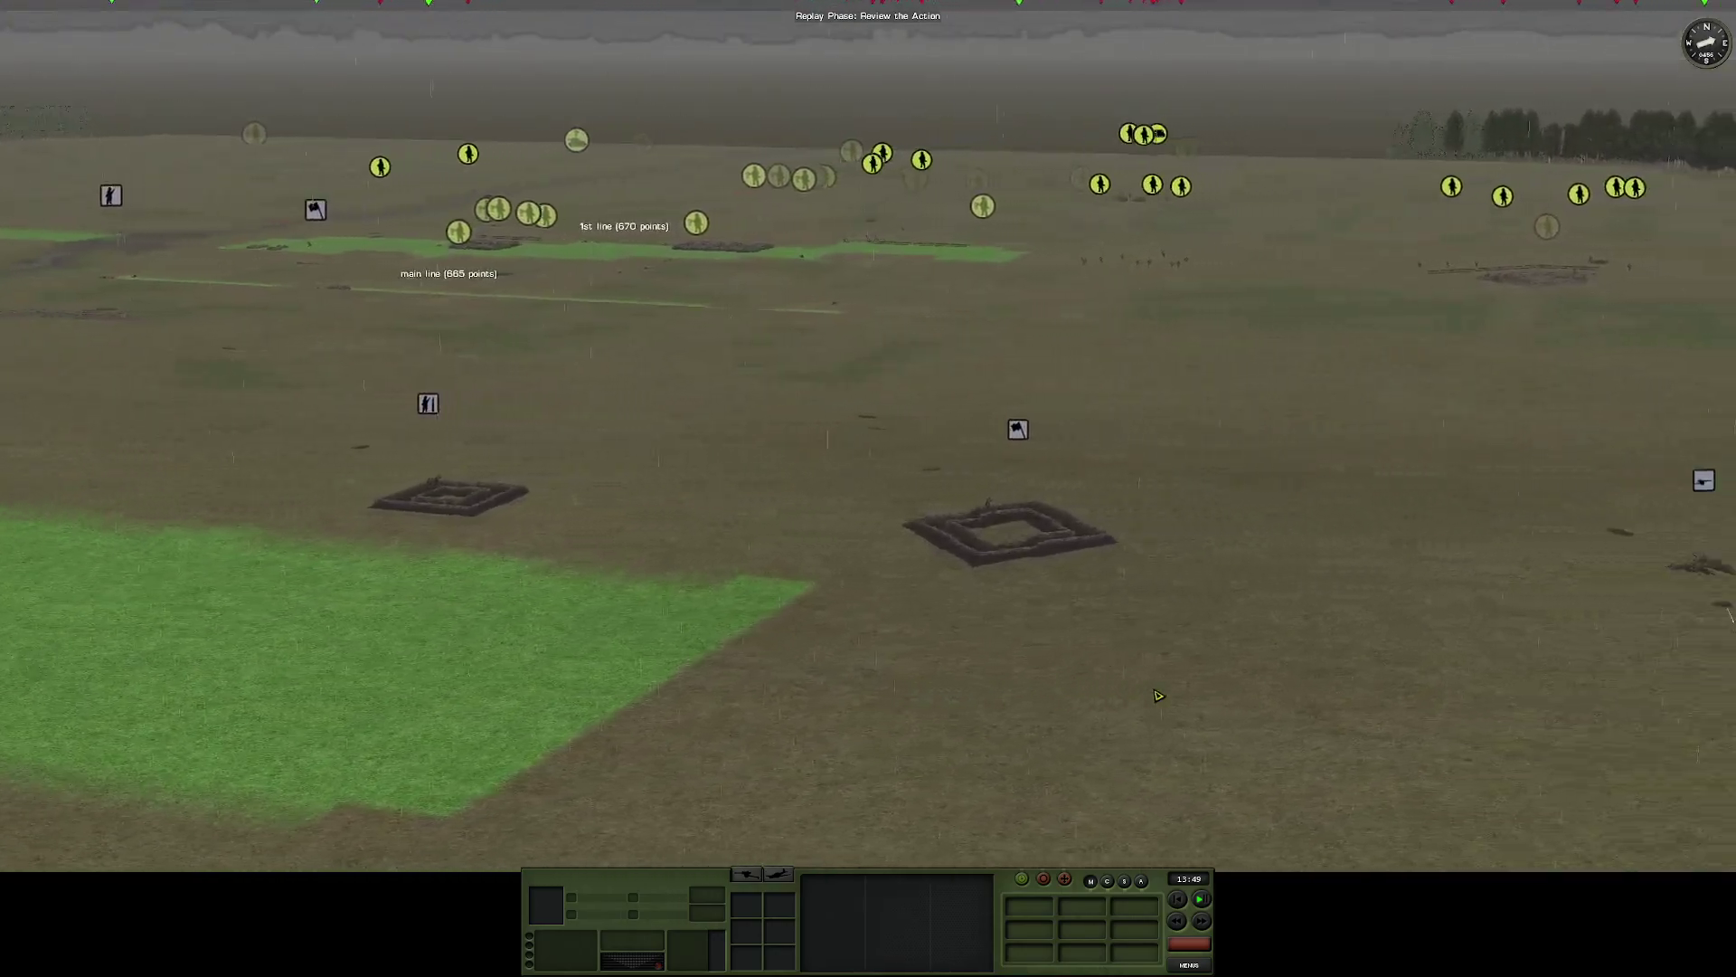
{"action": "key", "text": "d"}
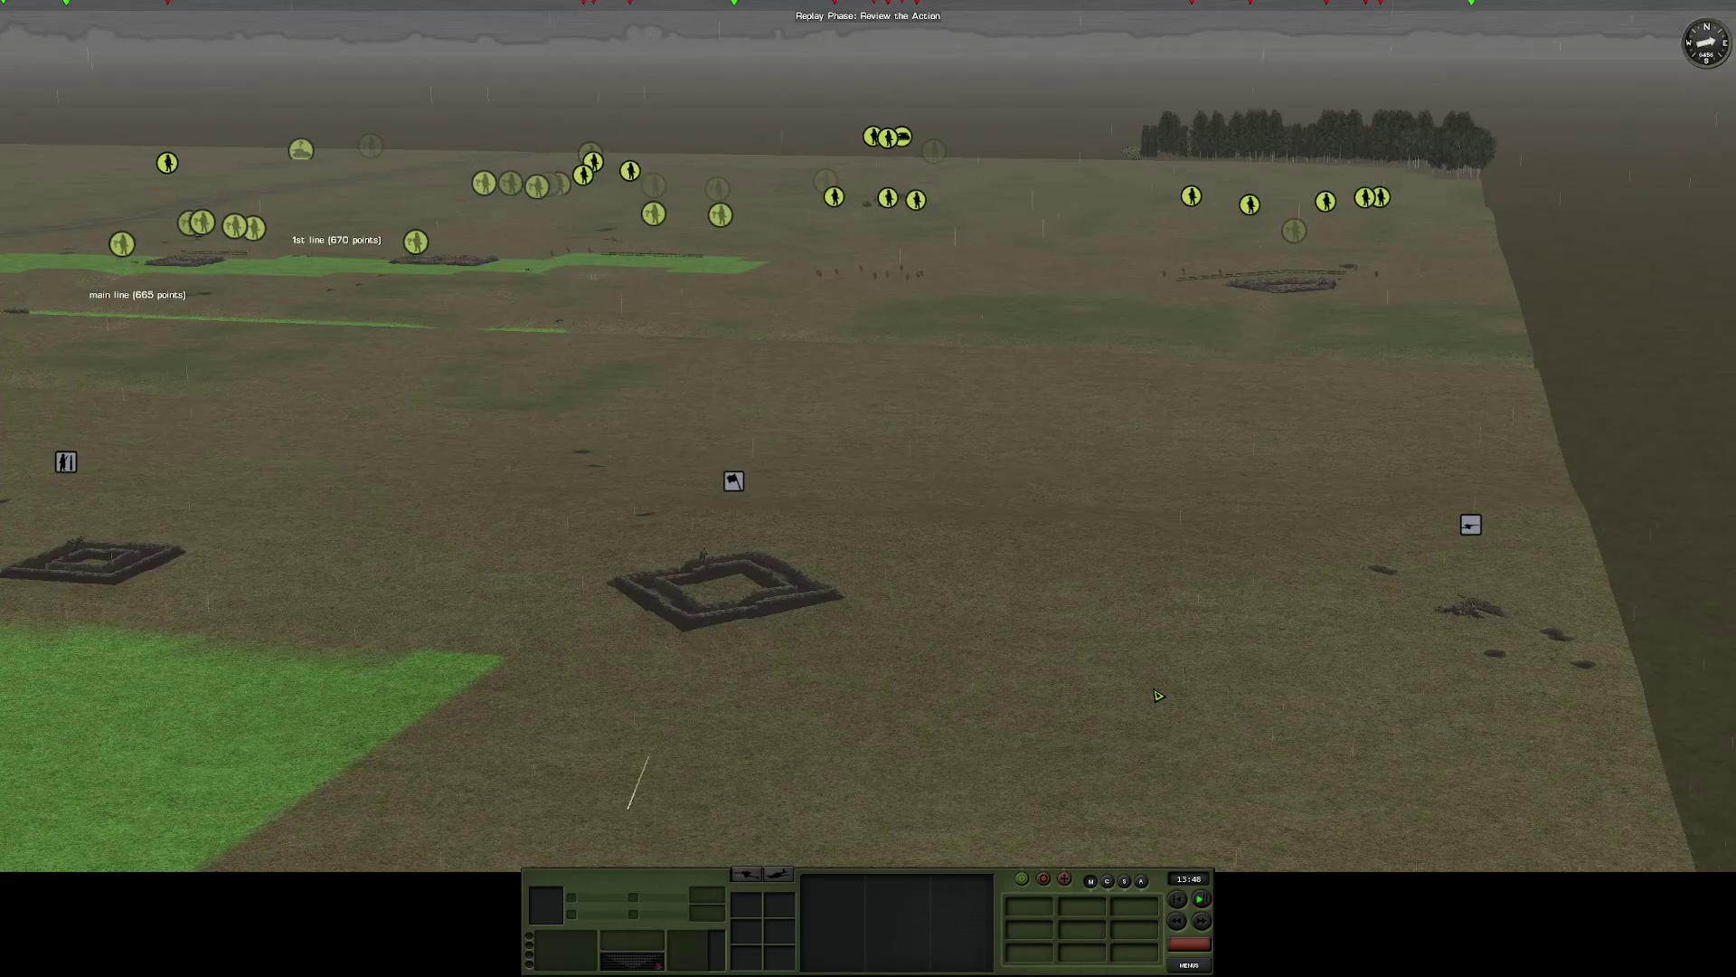
{"action": "key", "text": "a"}
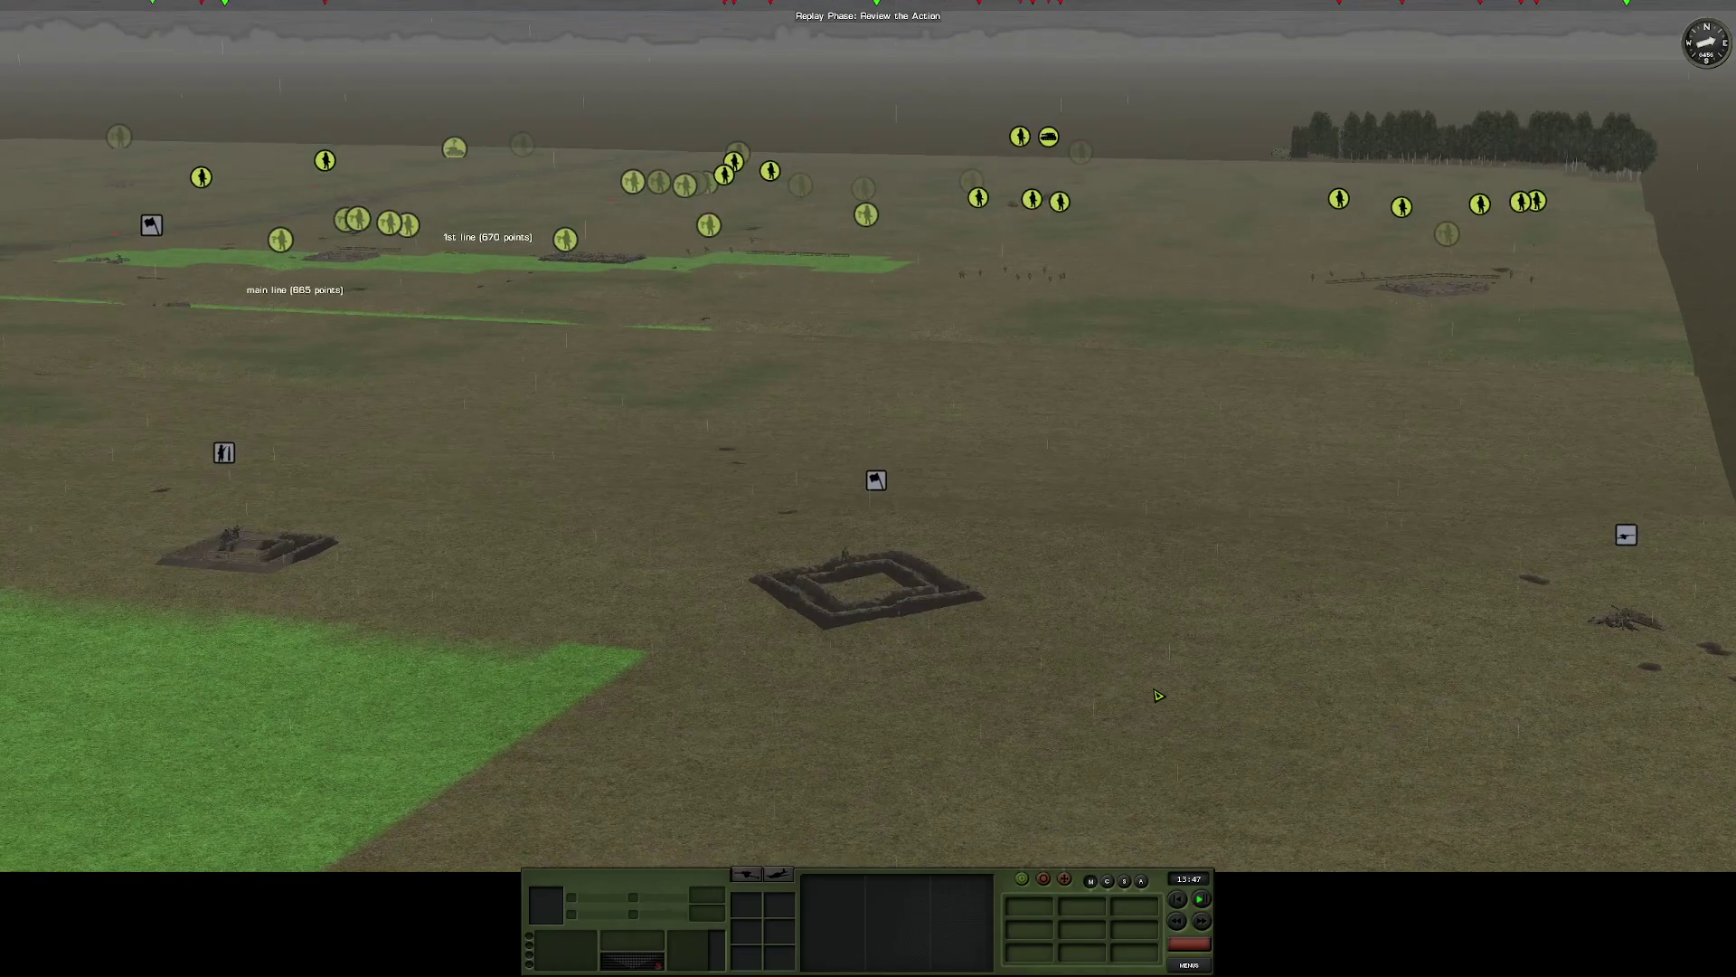
{"action": "scroll", "coordinate": [1473, 558], "scroll_direction": "up", "scroll_amount": 1}
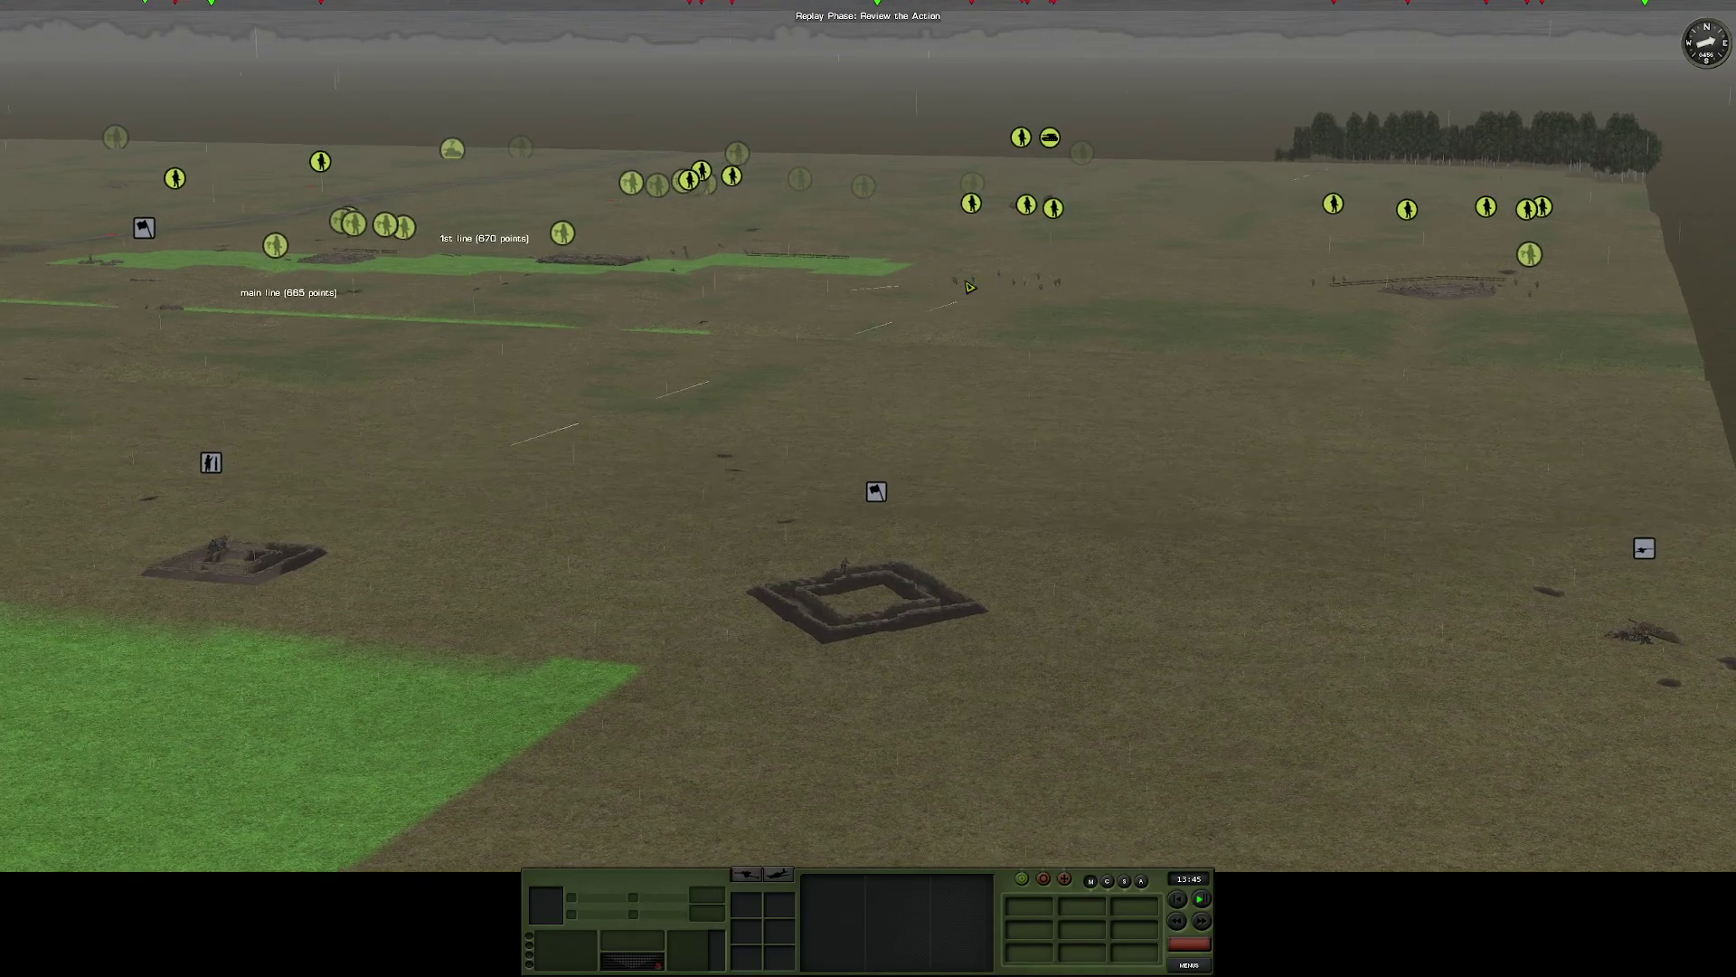
{"action": "scroll", "coordinate": [971, 287], "scroll_direction": "up", "scroll_amount": 3}
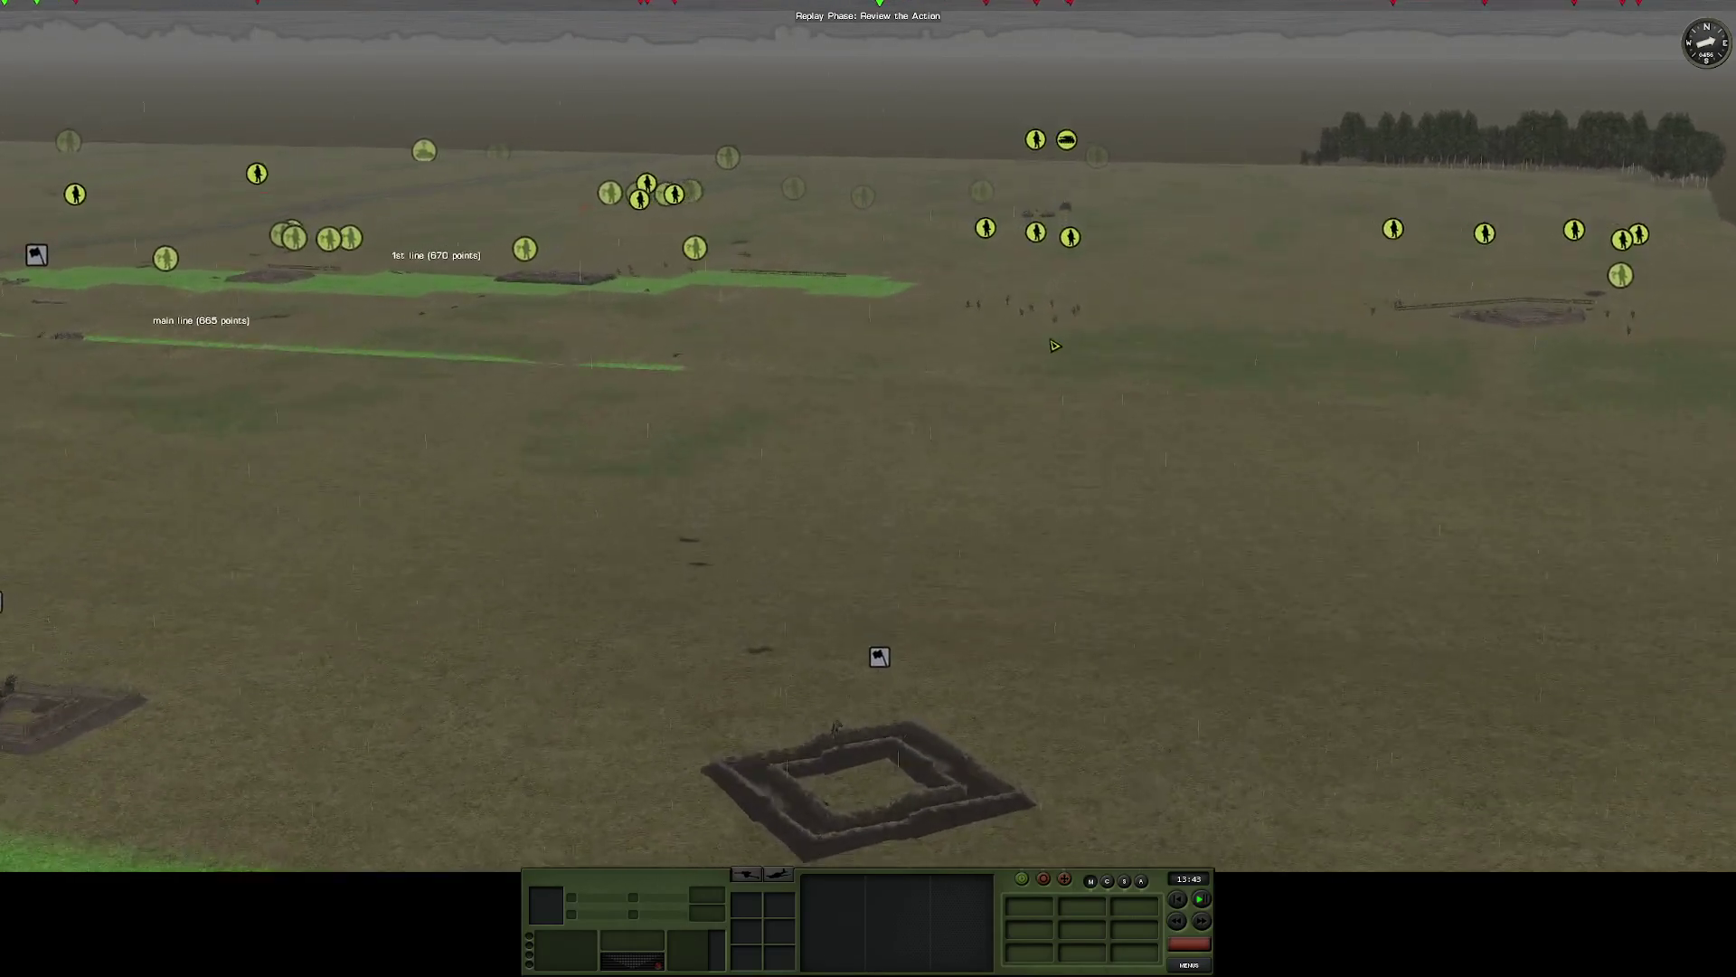
Follow the advancing infantry past the tree-line trench, then return to the defensive lines
{"action": "key", "text": "a"}
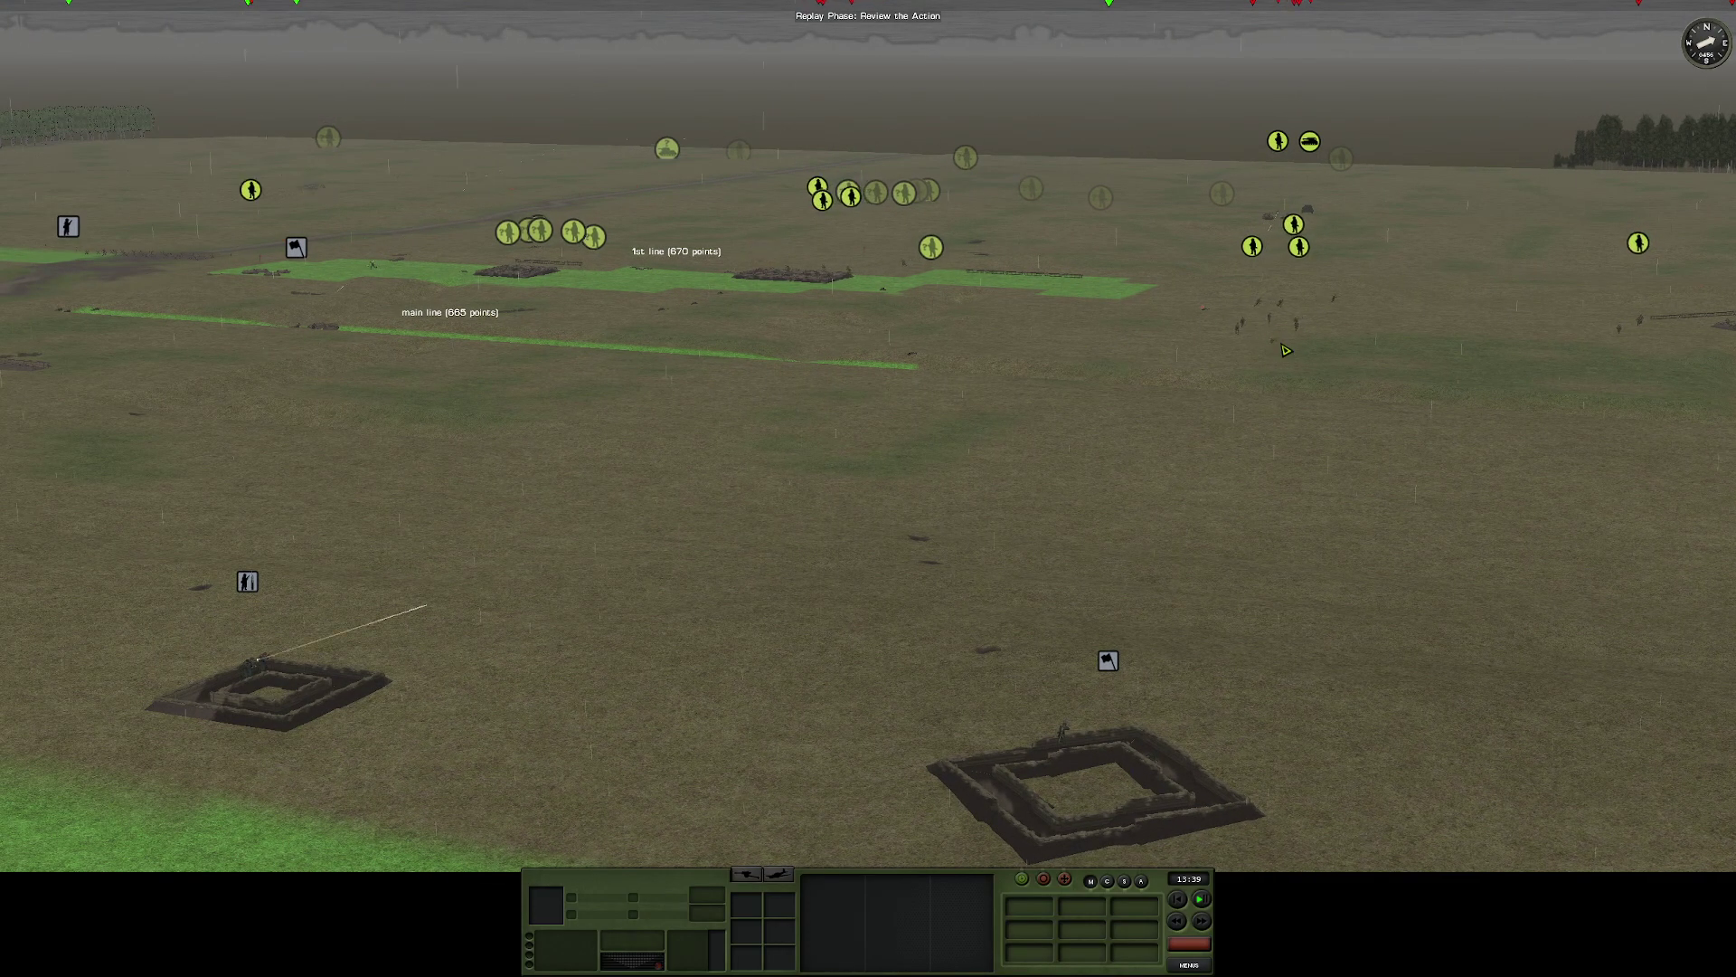
{"action": "scroll", "coordinate": [1285, 350], "scroll_direction": "up", "scroll_amount": 2}
{"action": "scroll", "coordinate": [1085, 474], "scroll_direction": "up", "scroll_amount": 2}
{"action": "scroll", "coordinate": [977, 529], "scroll_direction": "up", "scroll_amount": 2}
{"action": "scroll", "coordinate": [928, 561], "scroll_direction": "up", "scroll_amount": 2}
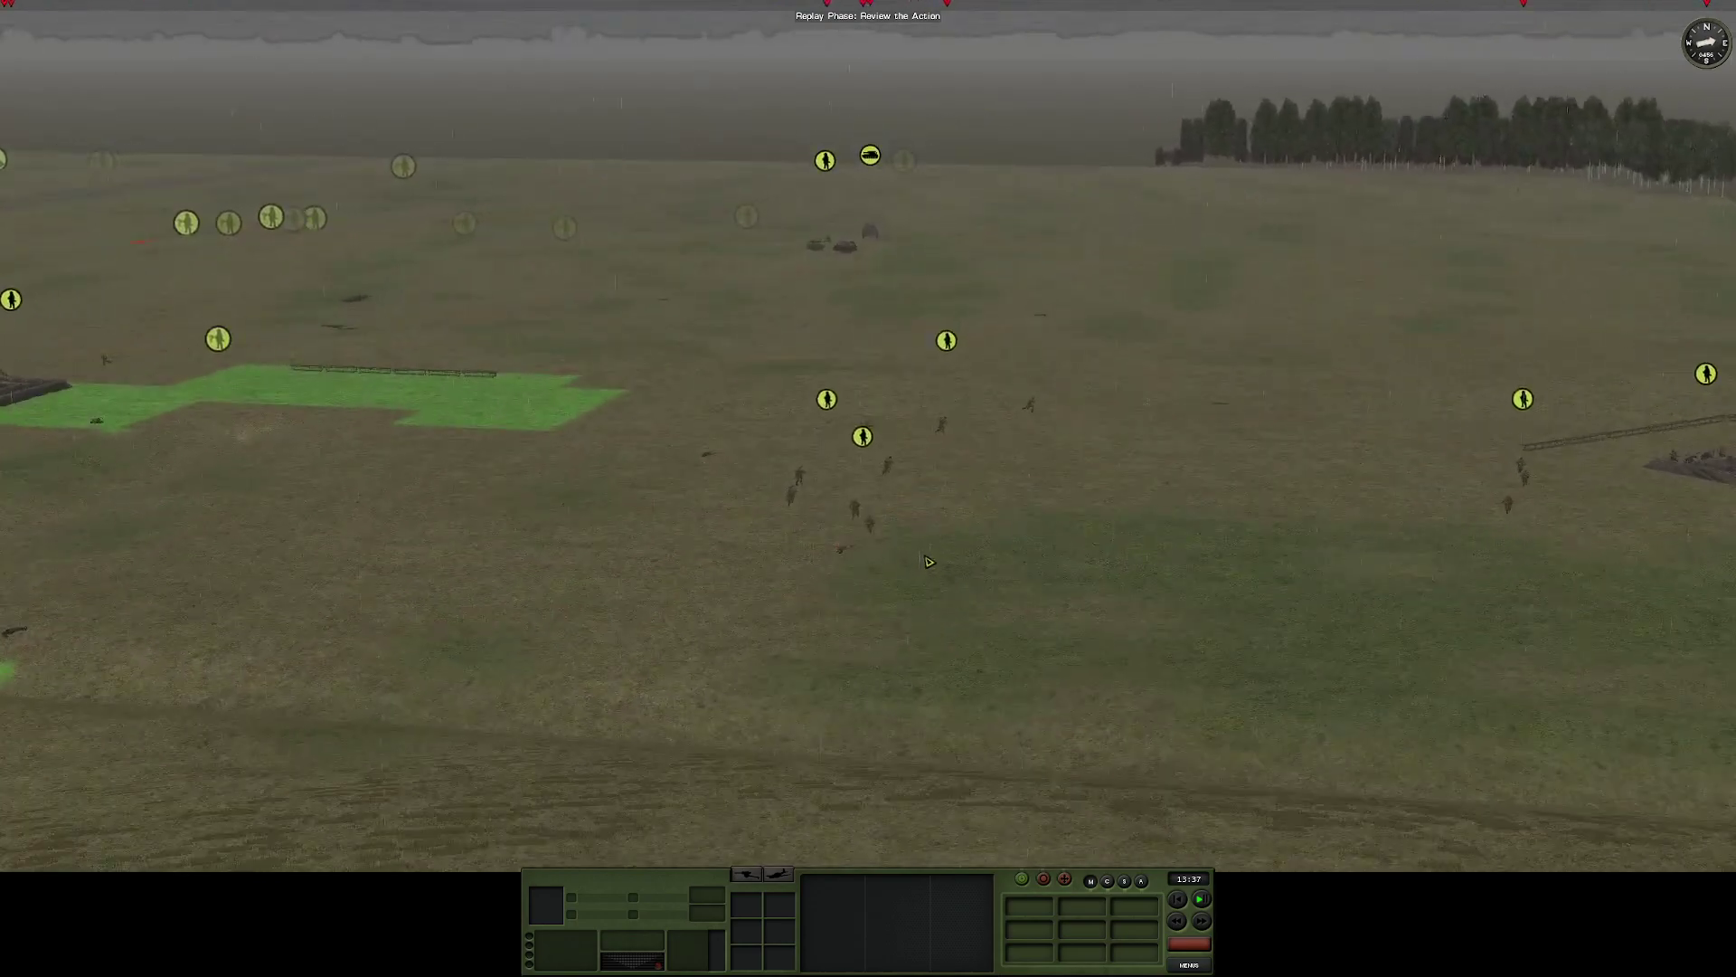
{"action": "scroll", "coordinate": [902, 492], "scroll_direction": "down", "scroll_amount": 3}
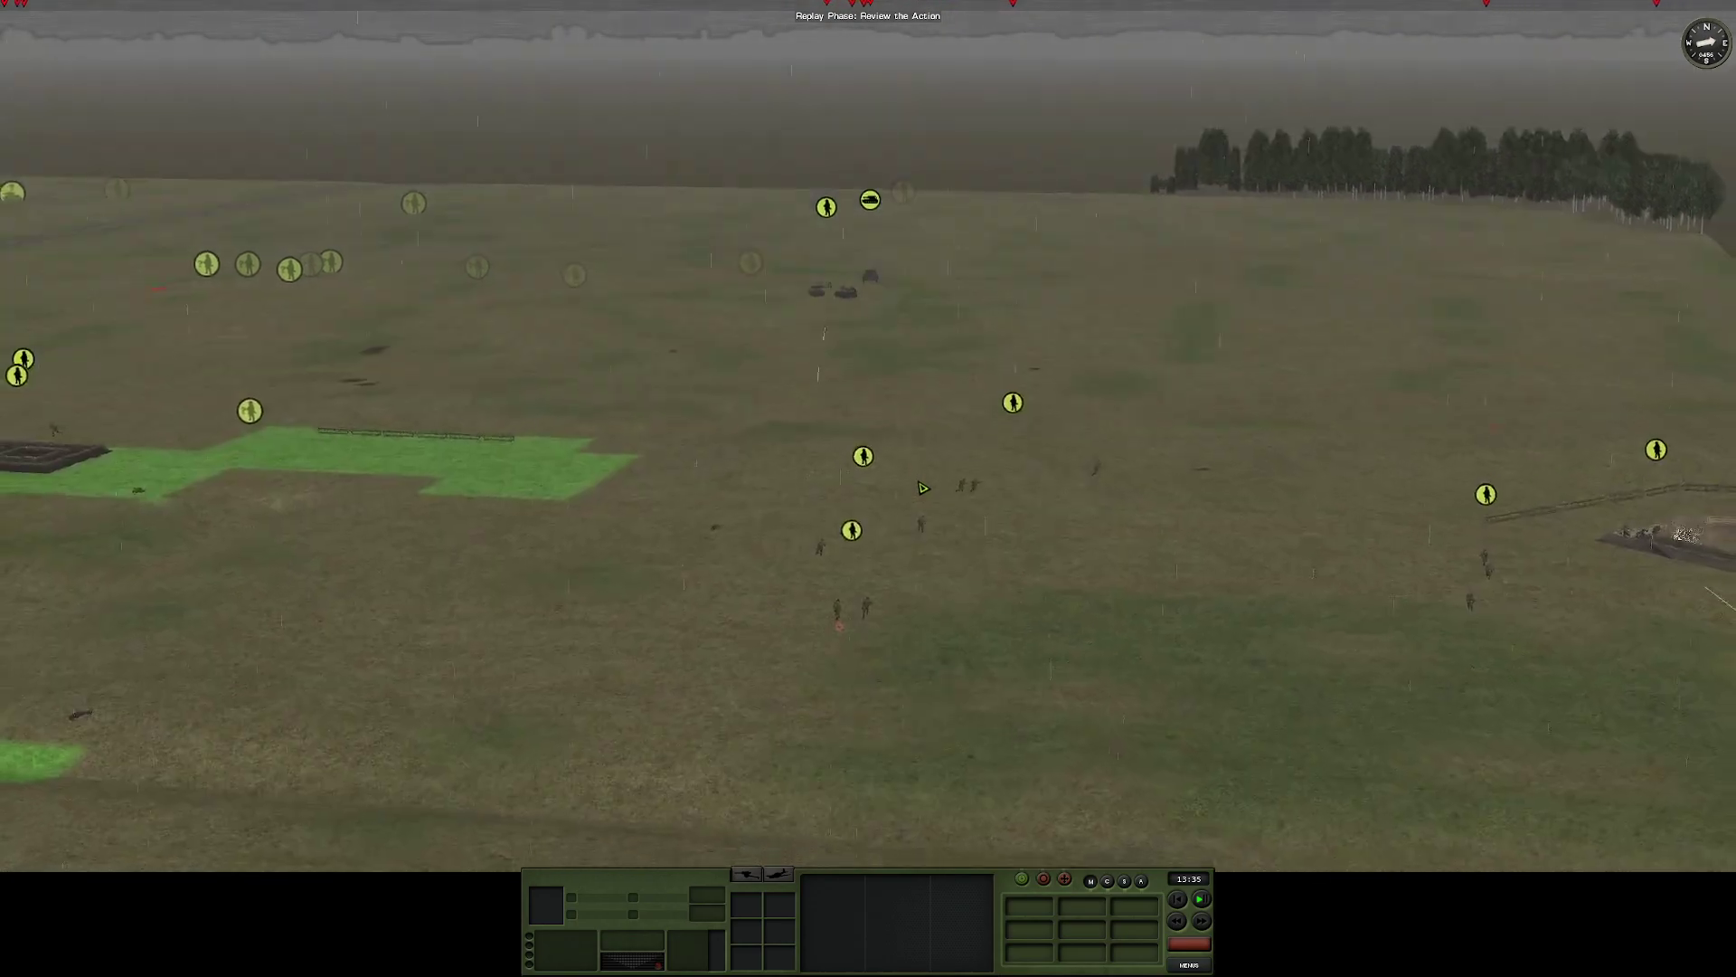
{"action": "scroll", "coordinate": [1085, 502], "scroll_direction": "down", "scroll_amount": 3}
{"action": "scroll", "coordinate": [1248, 509], "scroll_direction": "down", "scroll_amount": 2}
{"action": "scroll", "coordinate": [1221, 488], "scroll_direction": "down", "scroll_amount": 1}
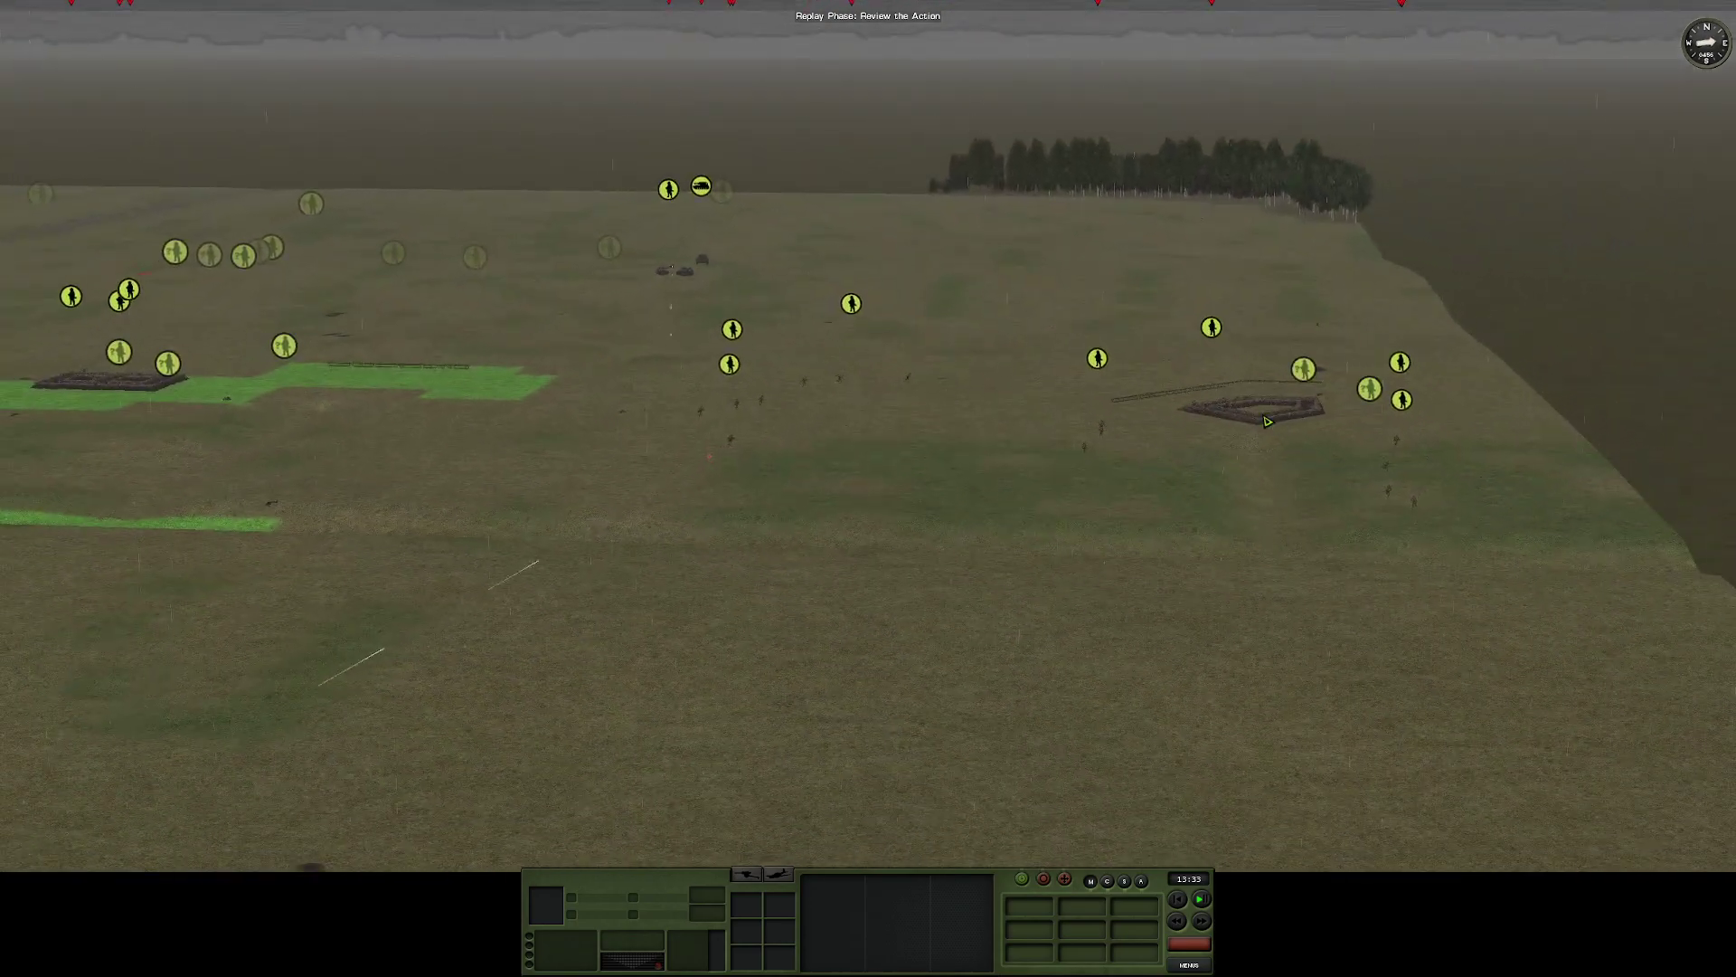
{"action": "scroll", "coordinate": [1194, 461], "scroll_direction": "down", "scroll_amount": 2}
{"action": "scroll", "coordinate": [1167, 441], "scroll_direction": "down", "scroll_amount": 1}
{"action": "scroll", "coordinate": [1165, 437], "scroll_direction": "up", "scroll_amount": 2}
{"action": "scroll", "coordinate": [1161, 455], "scroll_direction": "up", "scroll_amount": 1}
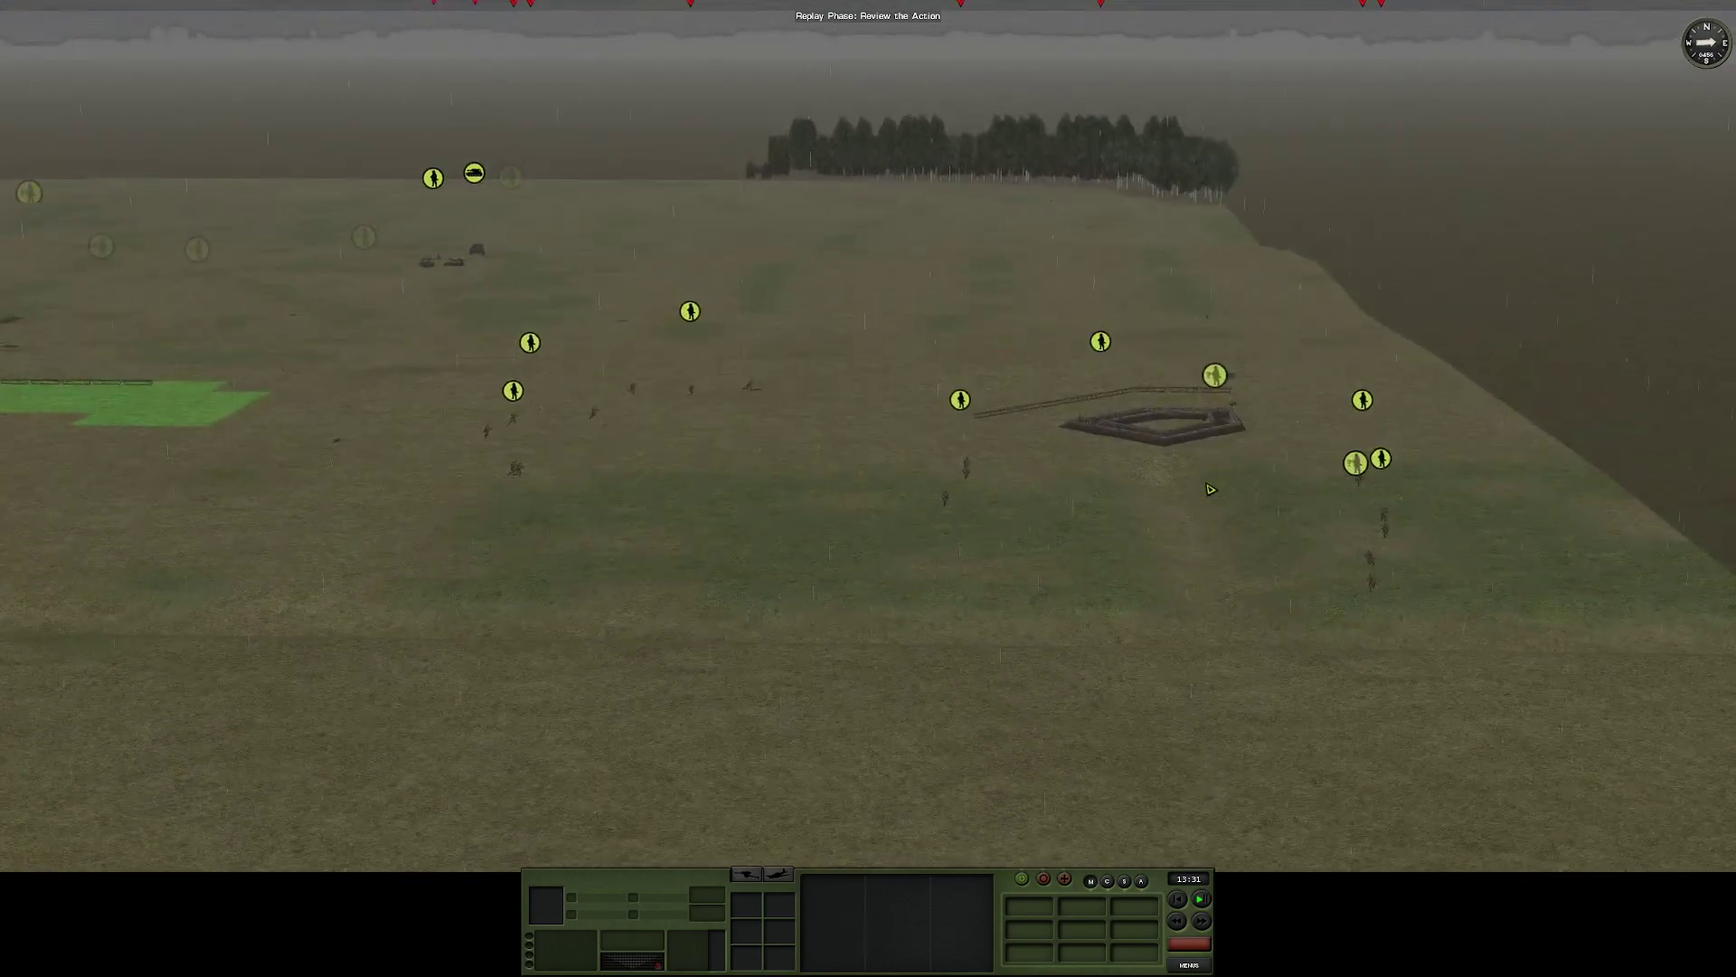
{"action": "scroll", "coordinate": [1154, 462], "scroll_direction": "up", "scroll_amount": 2}
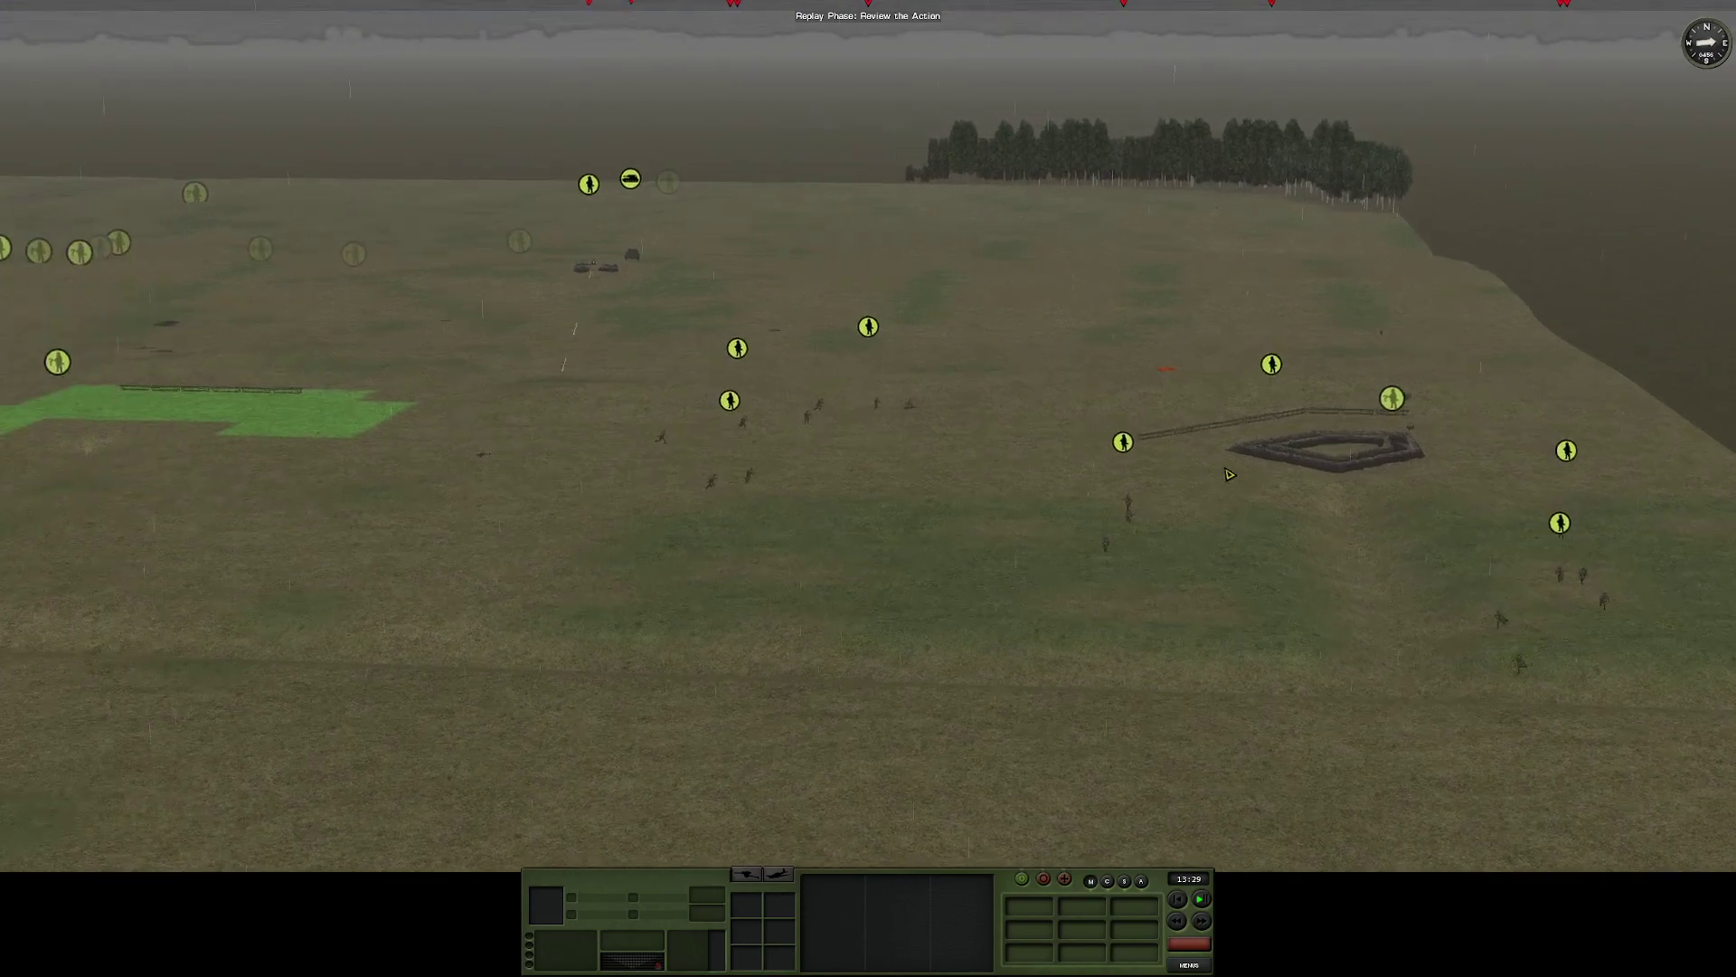
{"action": "scroll", "coordinate": [1174, 468], "scroll_direction": "up", "scroll_amount": 1}
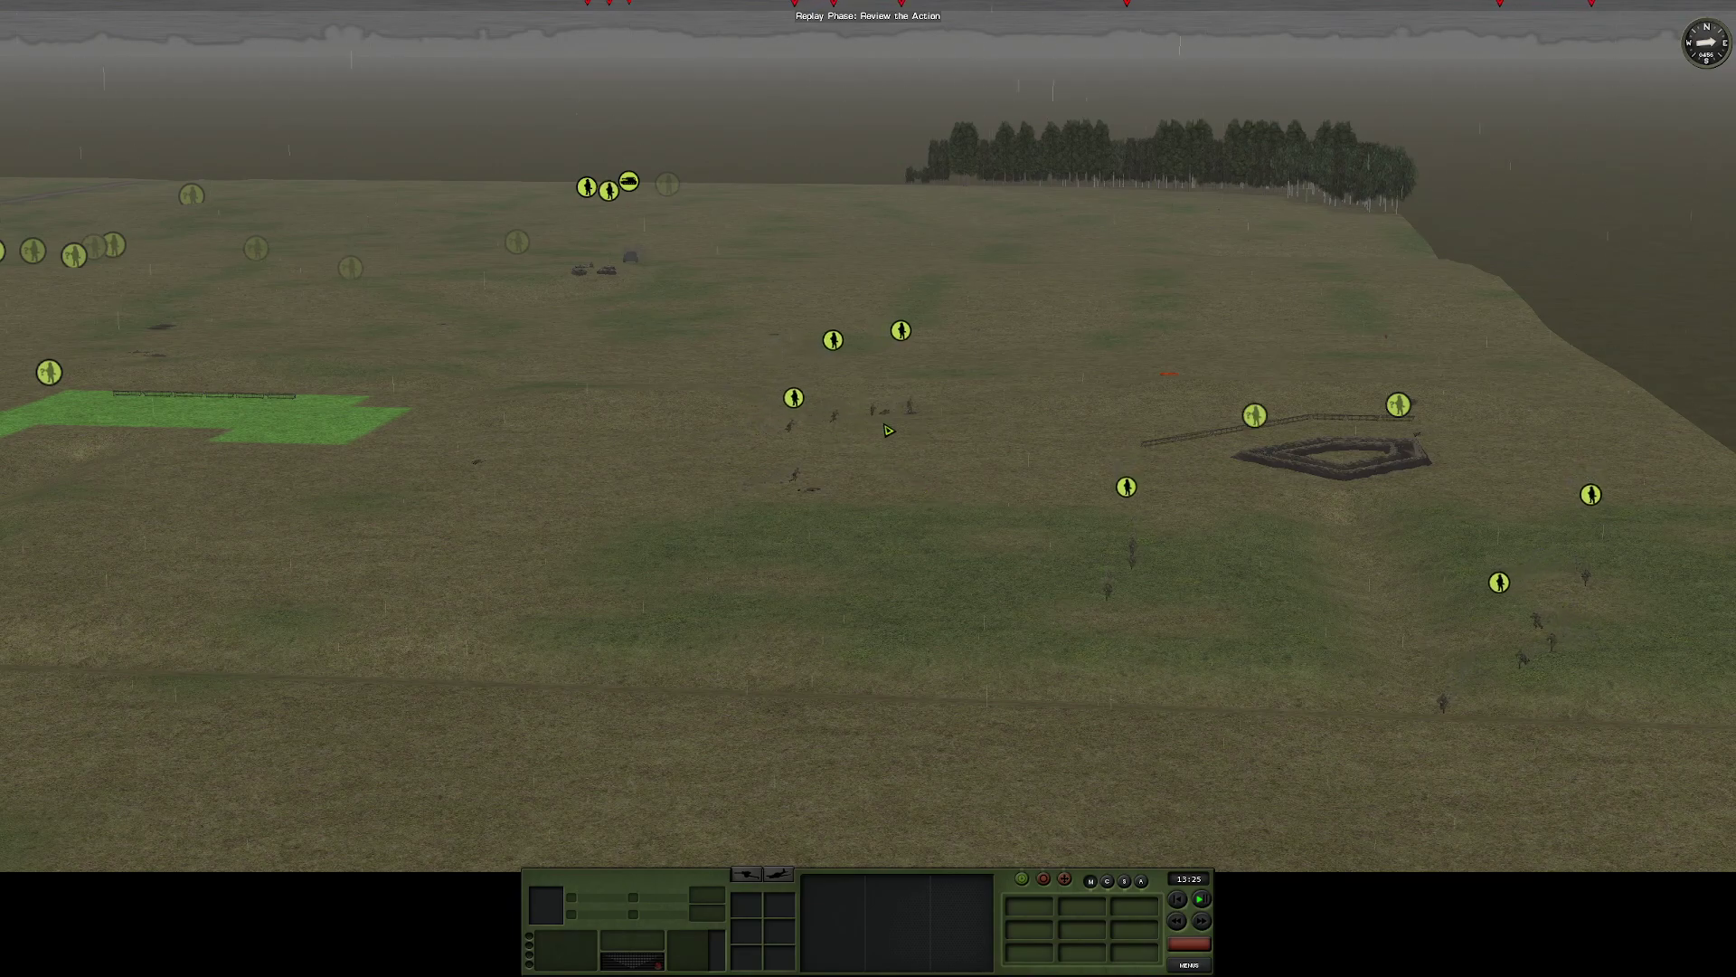
{"action": "left_click_drag", "start_coordinate": [869, 423], "coordinate": [984, 440]}
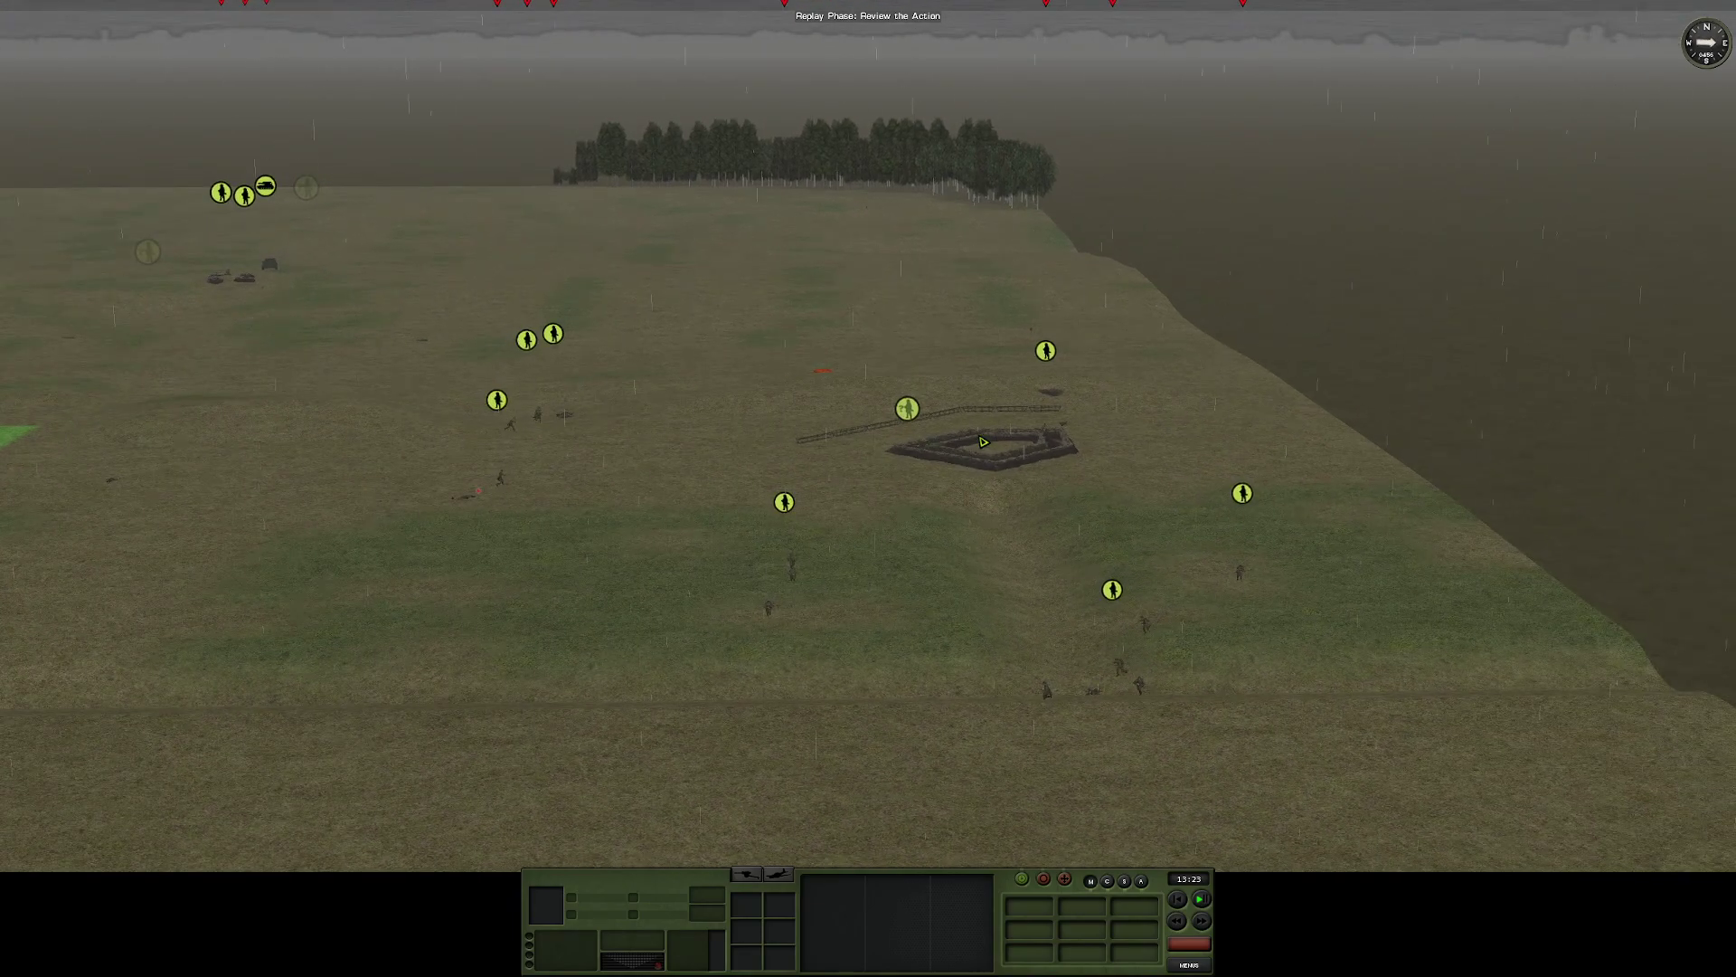
{"action": "scroll", "coordinate": [966, 482], "scroll_direction": "up", "scroll_amount": 1}
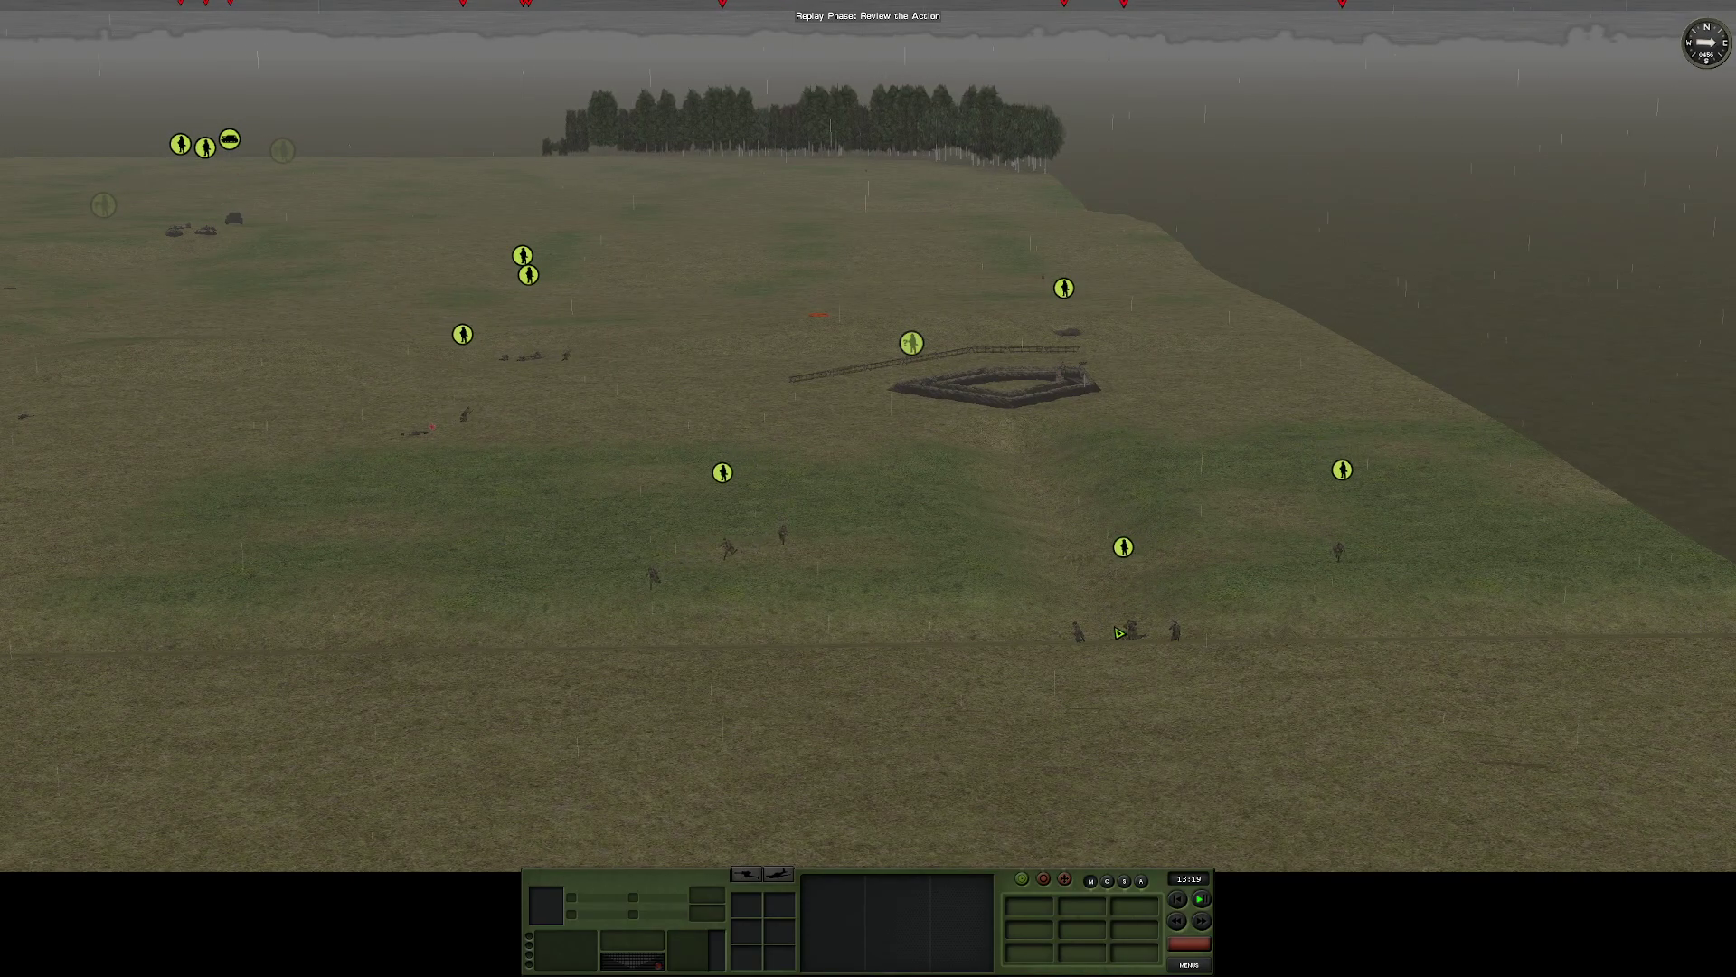
{"action": "mouse_move", "coordinate": [1123, 636]}
{"action": "left_mouse_down"}
{"action": "mouse_move", "coordinate": [725, 517]}
{"action": "mouse_move", "coordinate": [1169, 595]}
{"action": "mouse_move", "coordinate": [996, 584]}
{"action": "mouse_move", "coordinate": [495, 487]}
{"action": "left_mouse_up"}
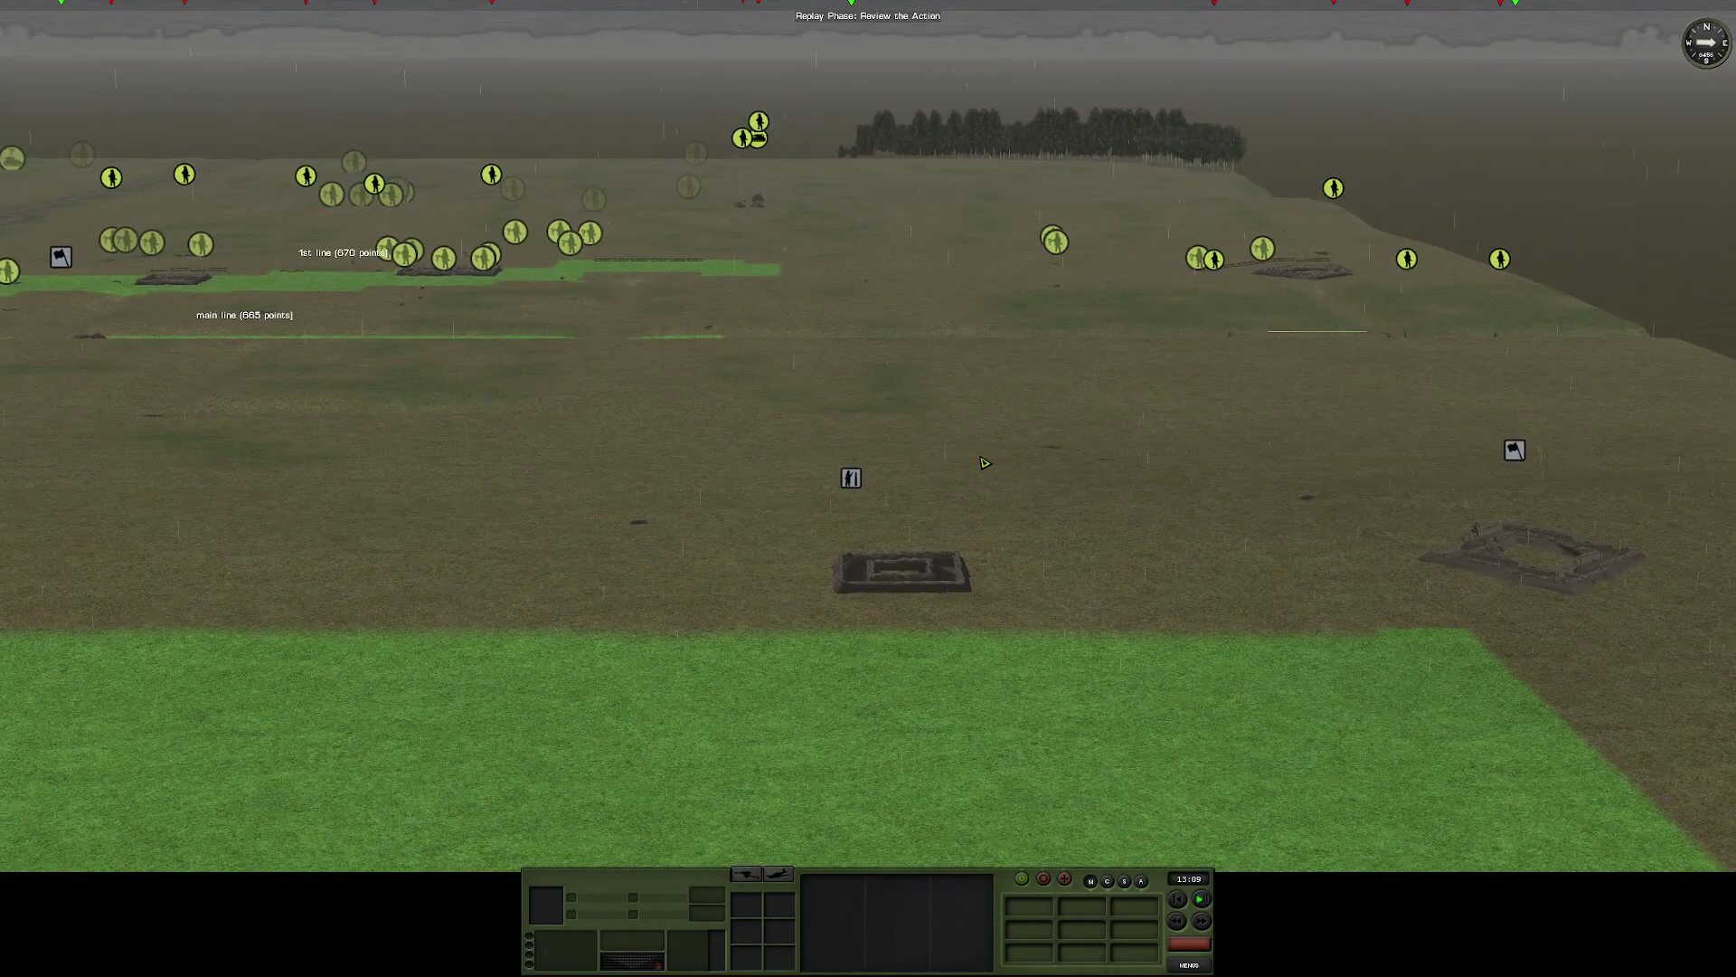
Look along the road and first line, resume the replay, and follow the soldiers
{"action": "left_click_drag", "start_coordinate": [983, 463], "coordinate": [744, 488]}
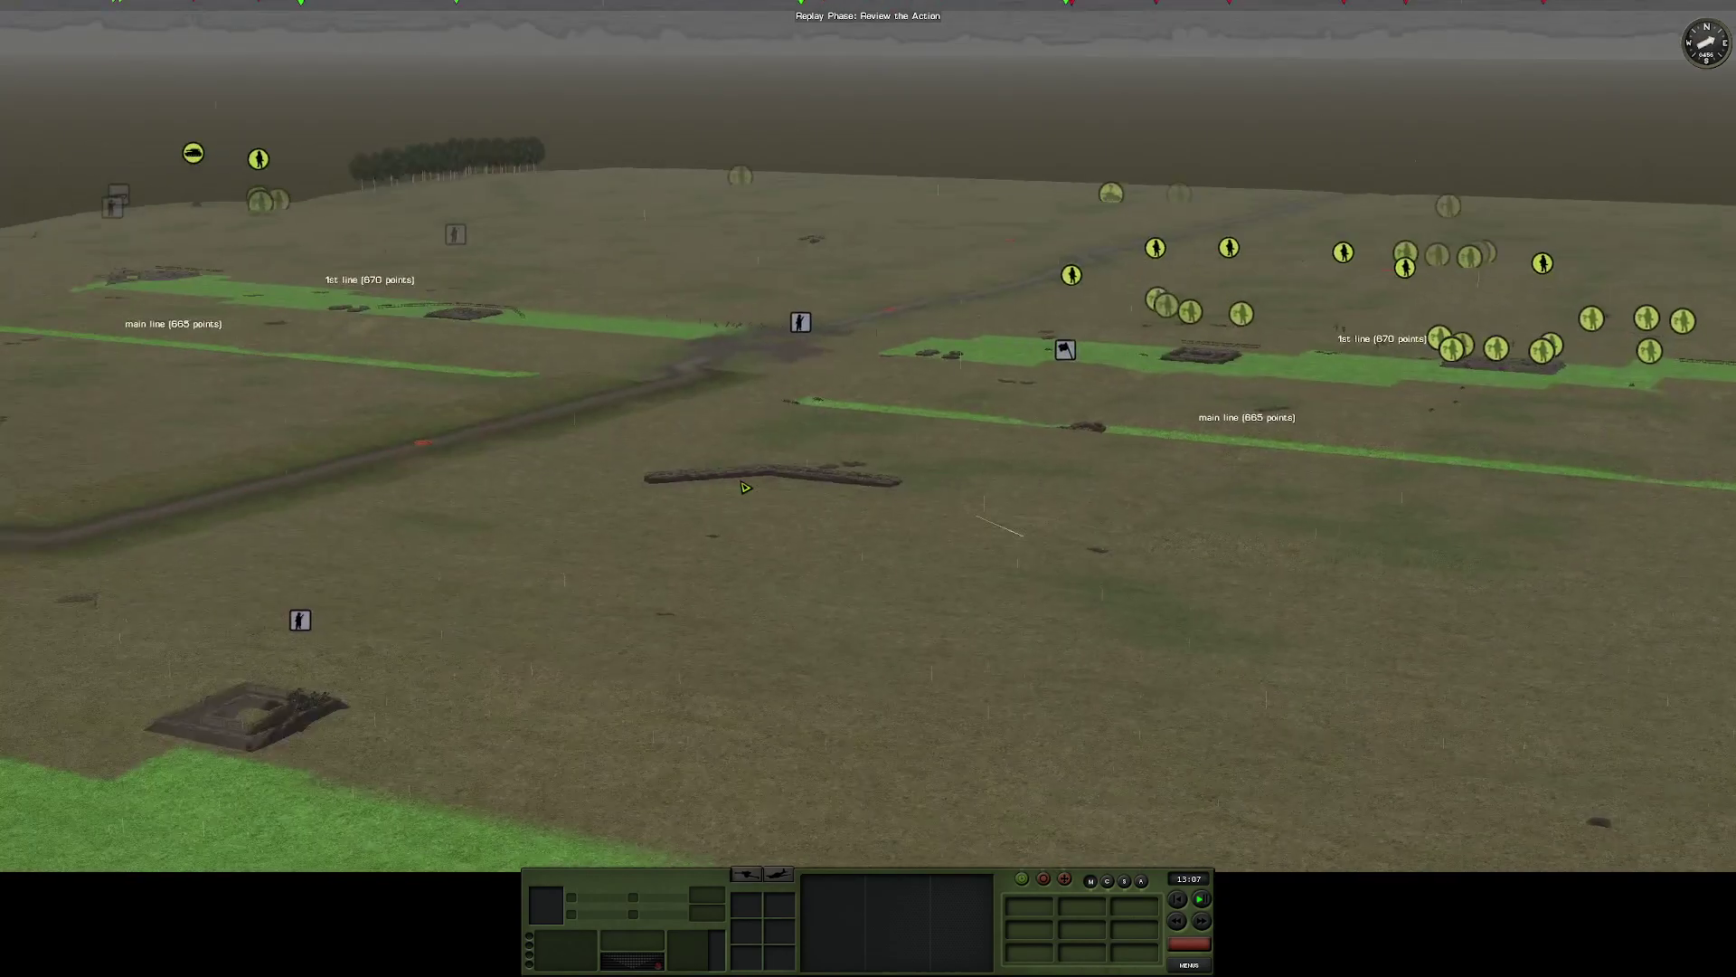
{"action": "key", "text": "a"}
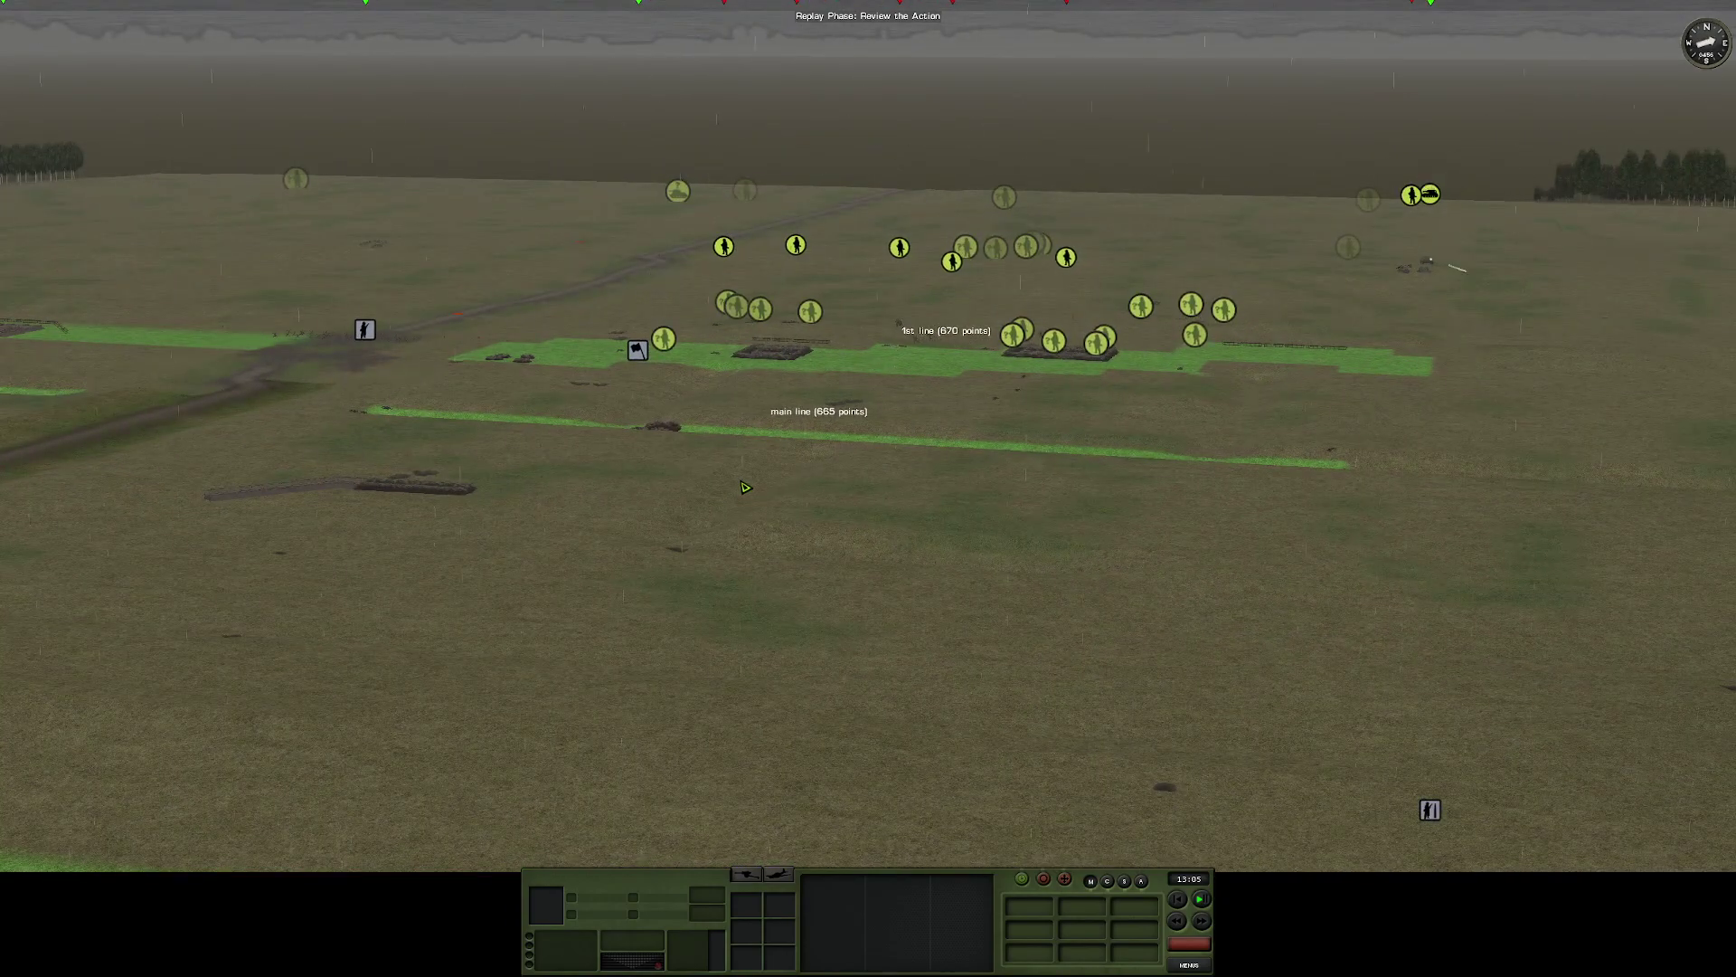
{"action": "scroll", "coordinate": [746, 488], "scroll_direction": "up", "scroll_amount": 5}
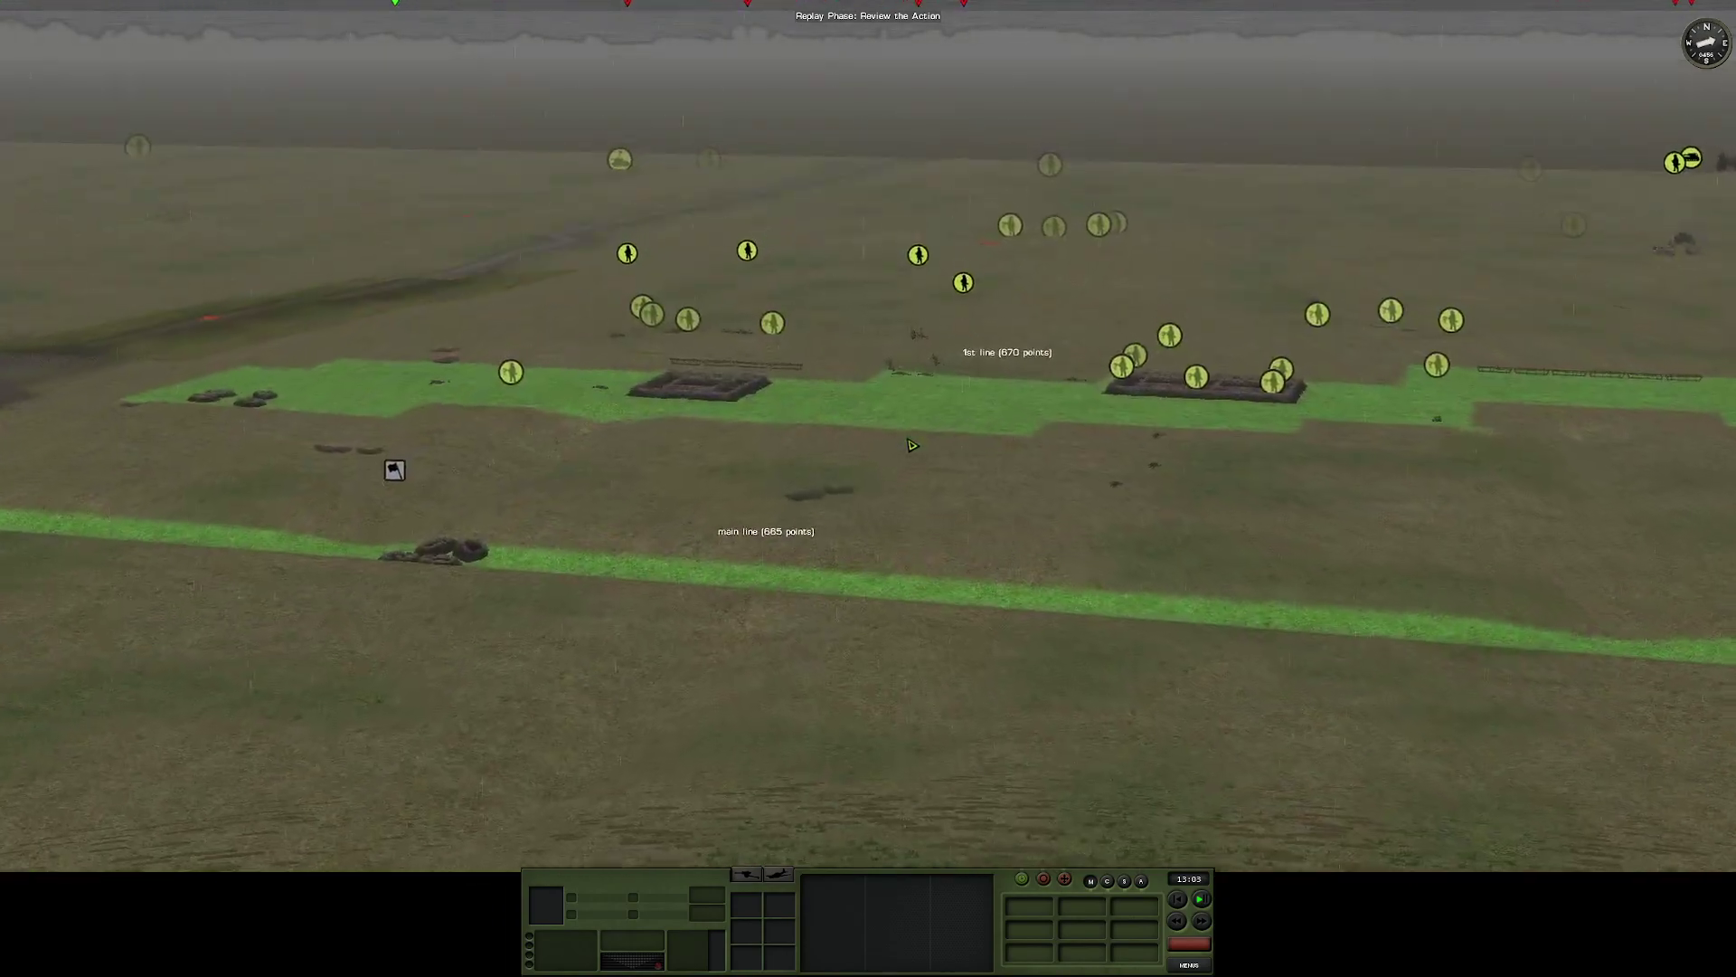
{"action": "scroll", "coordinate": [912, 444], "scroll_direction": "up", "scroll_amount": 2}
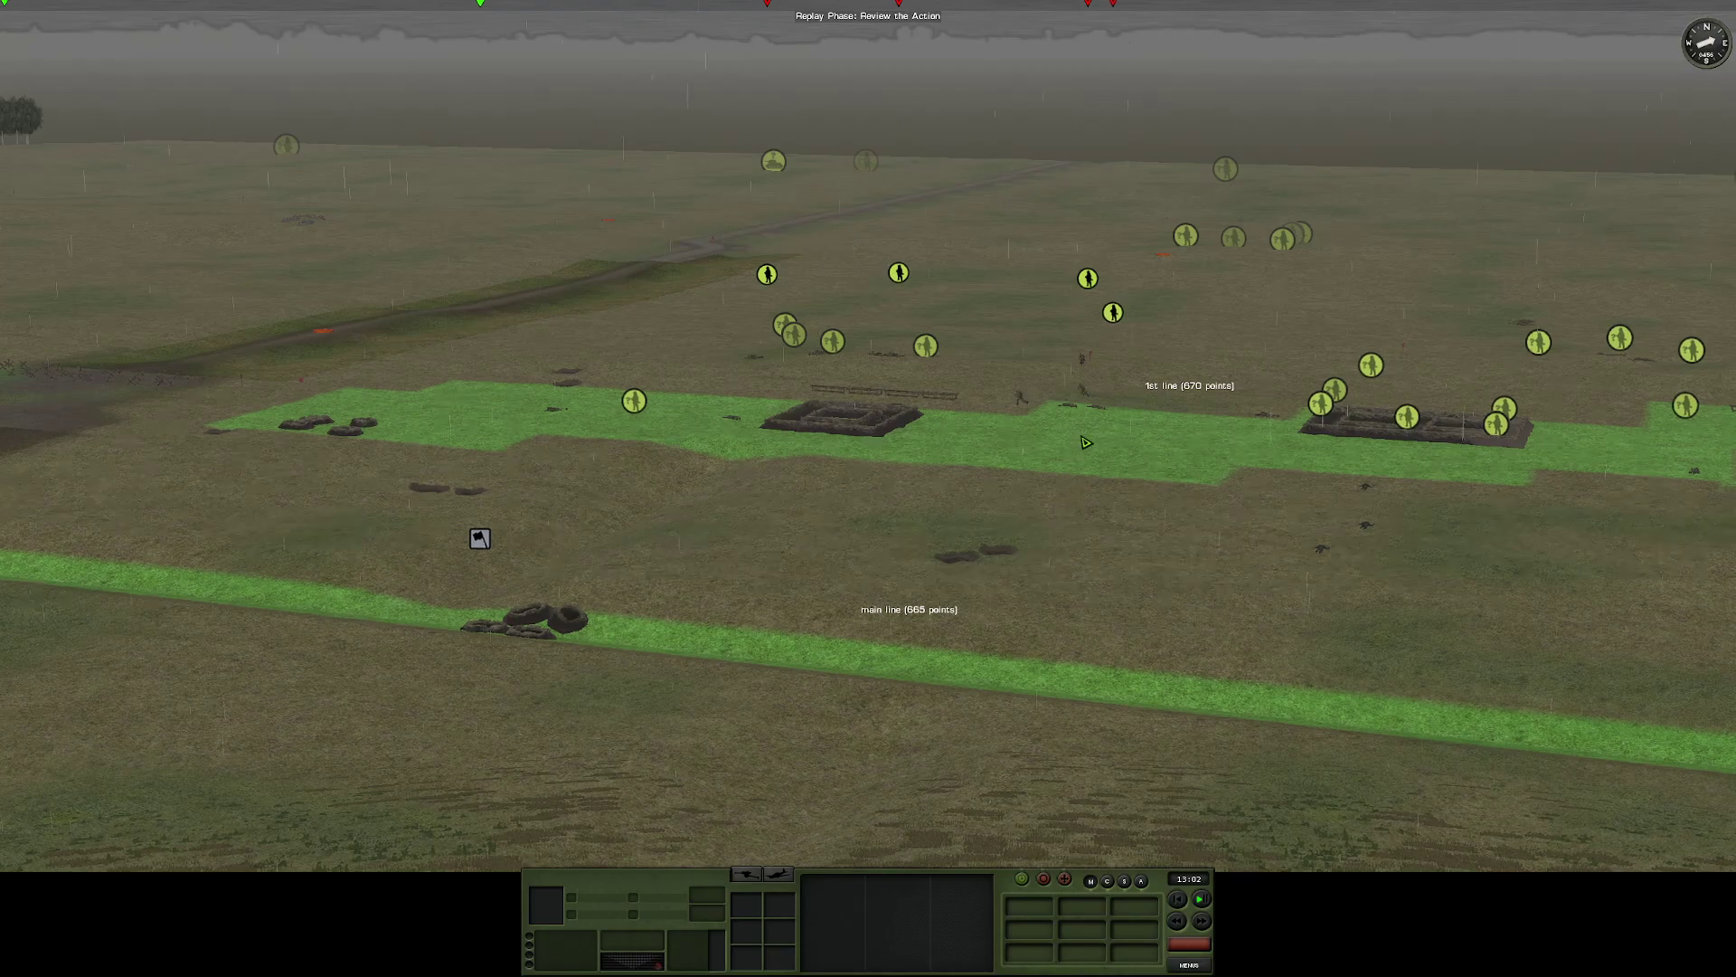
{"action": "scroll", "coordinate": [1086, 442], "scroll_direction": "up", "scroll_amount": 2}
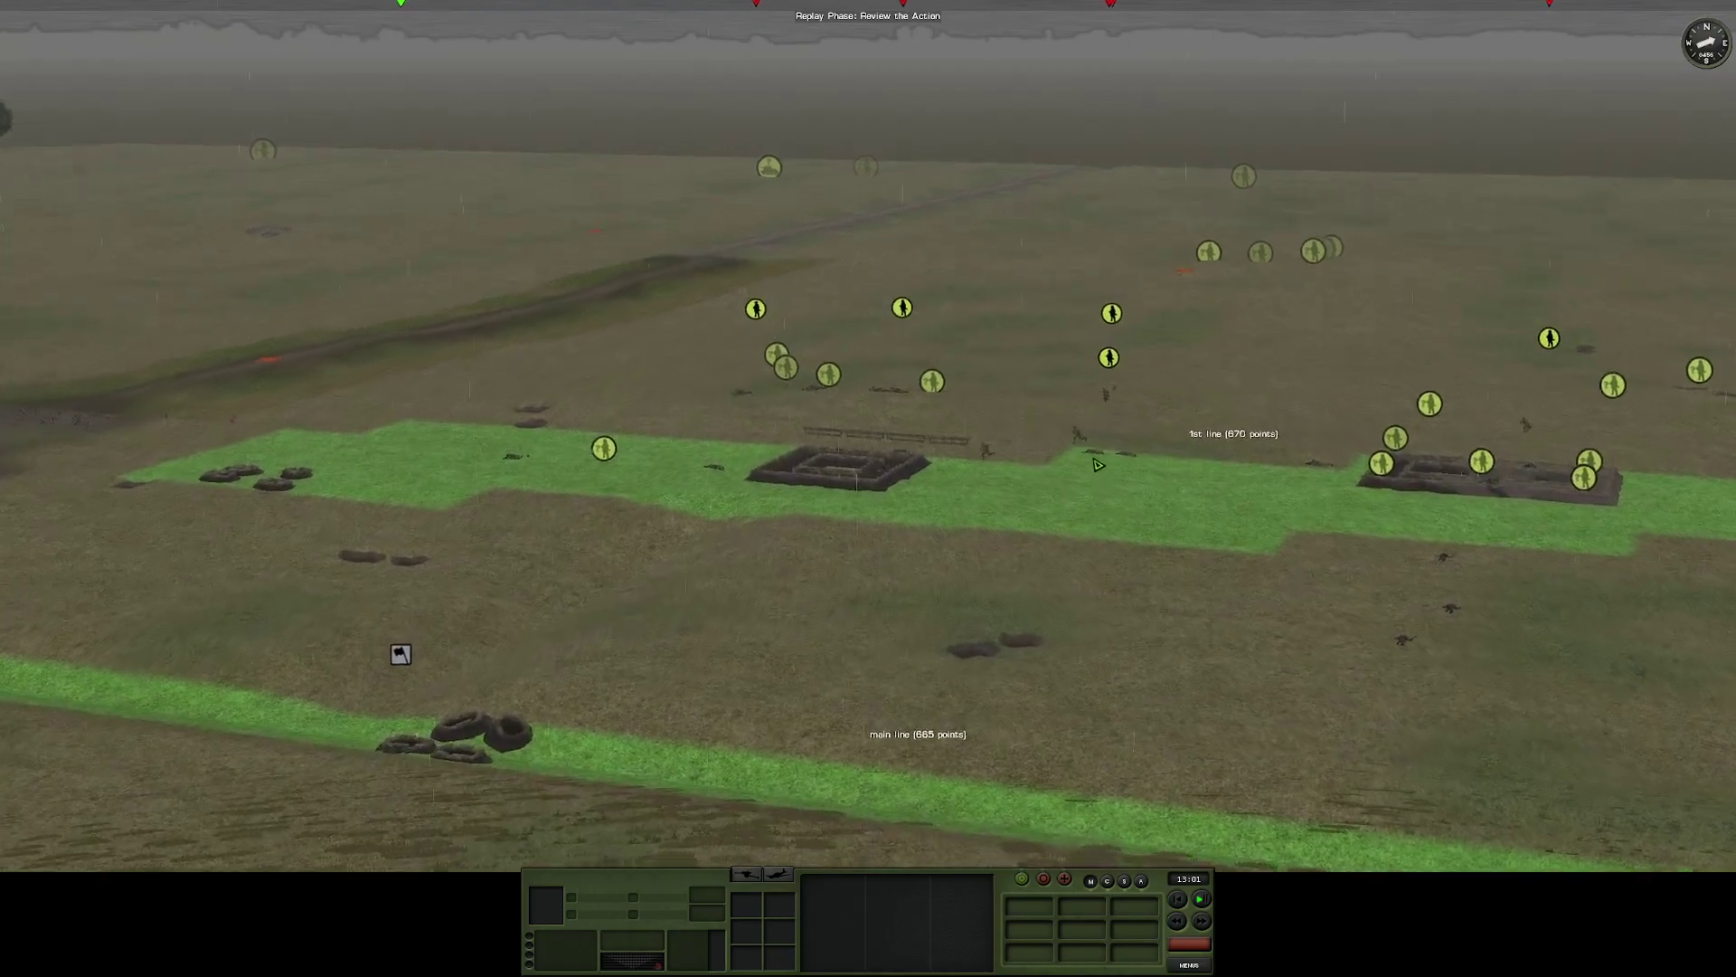
{"action": "scroll", "coordinate": [1098, 465], "scroll_direction": "up", "scroll_amount": 5}
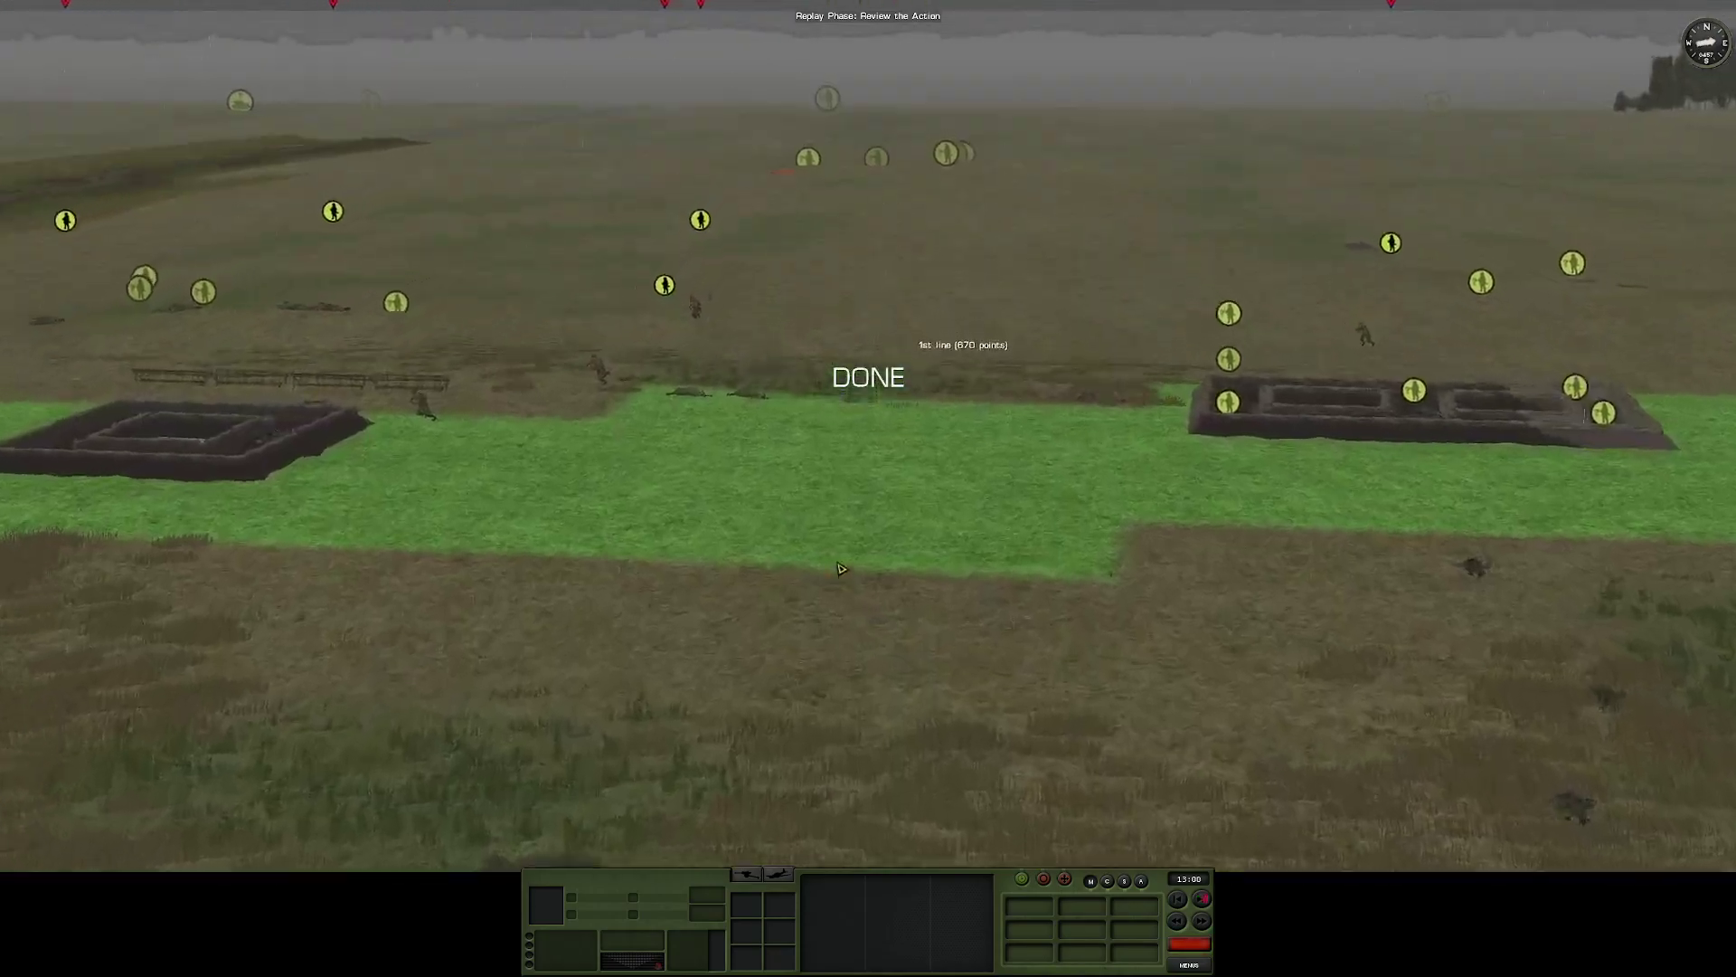
{"action": "scroll", "coordinate": [840, 569], "scroll_direction": "up", "scroll_amount": 3}
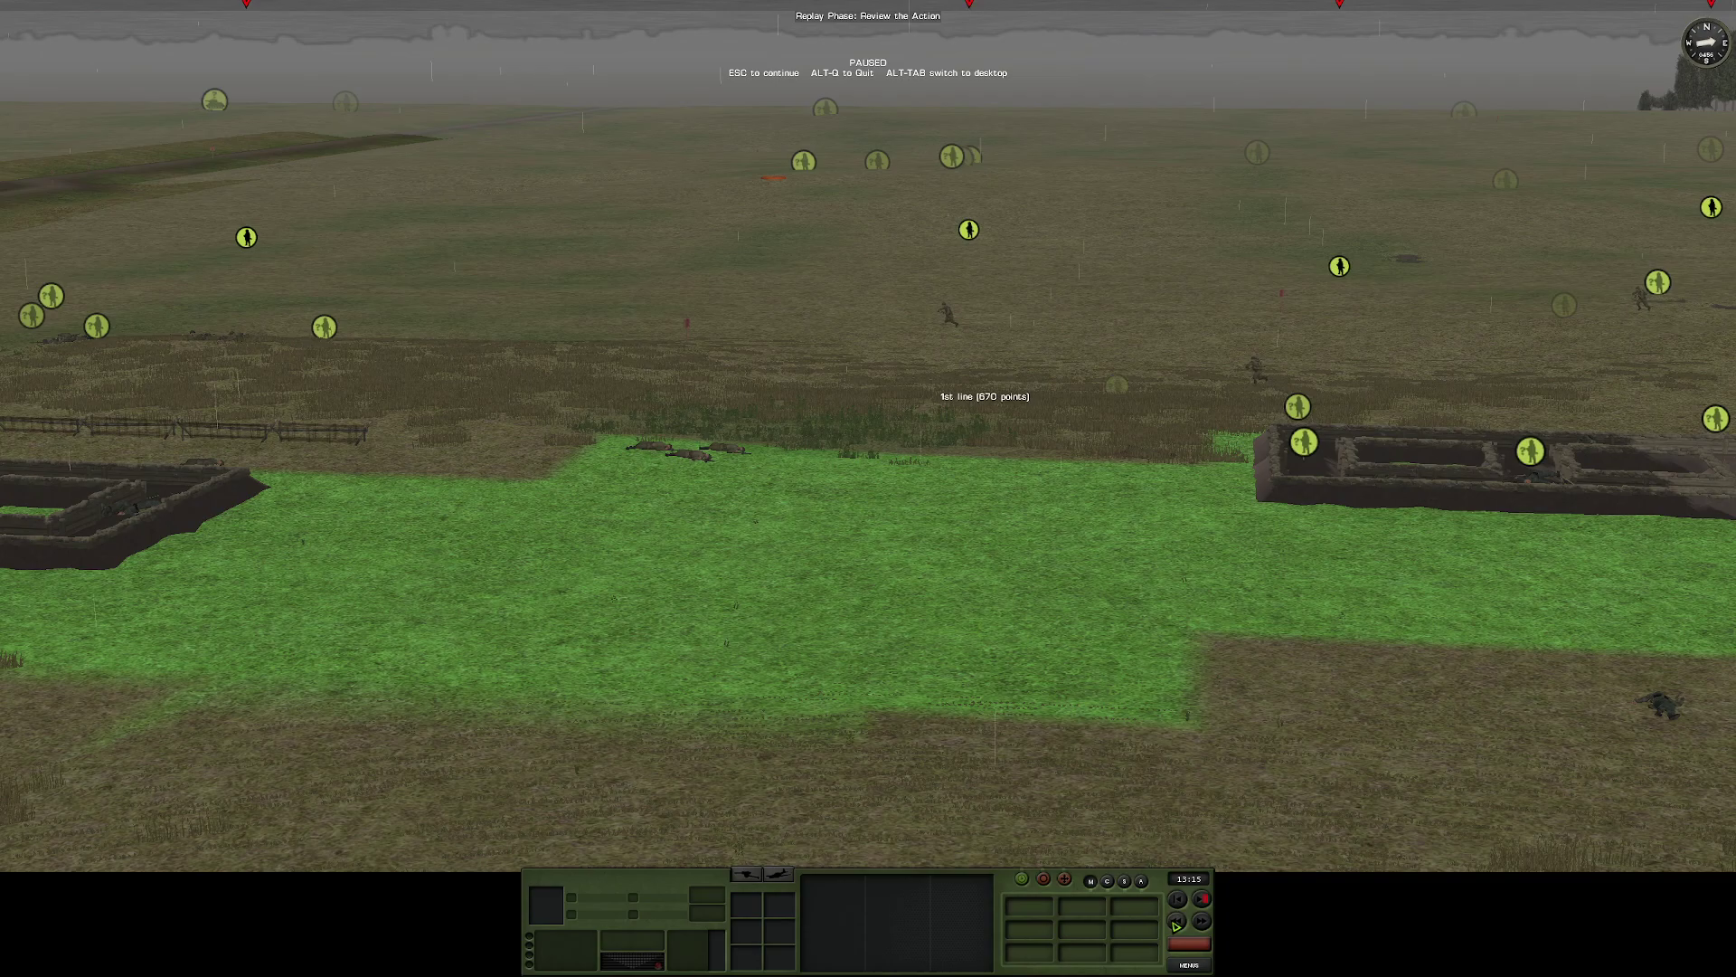
{"action": "key", "text": "Escape"}
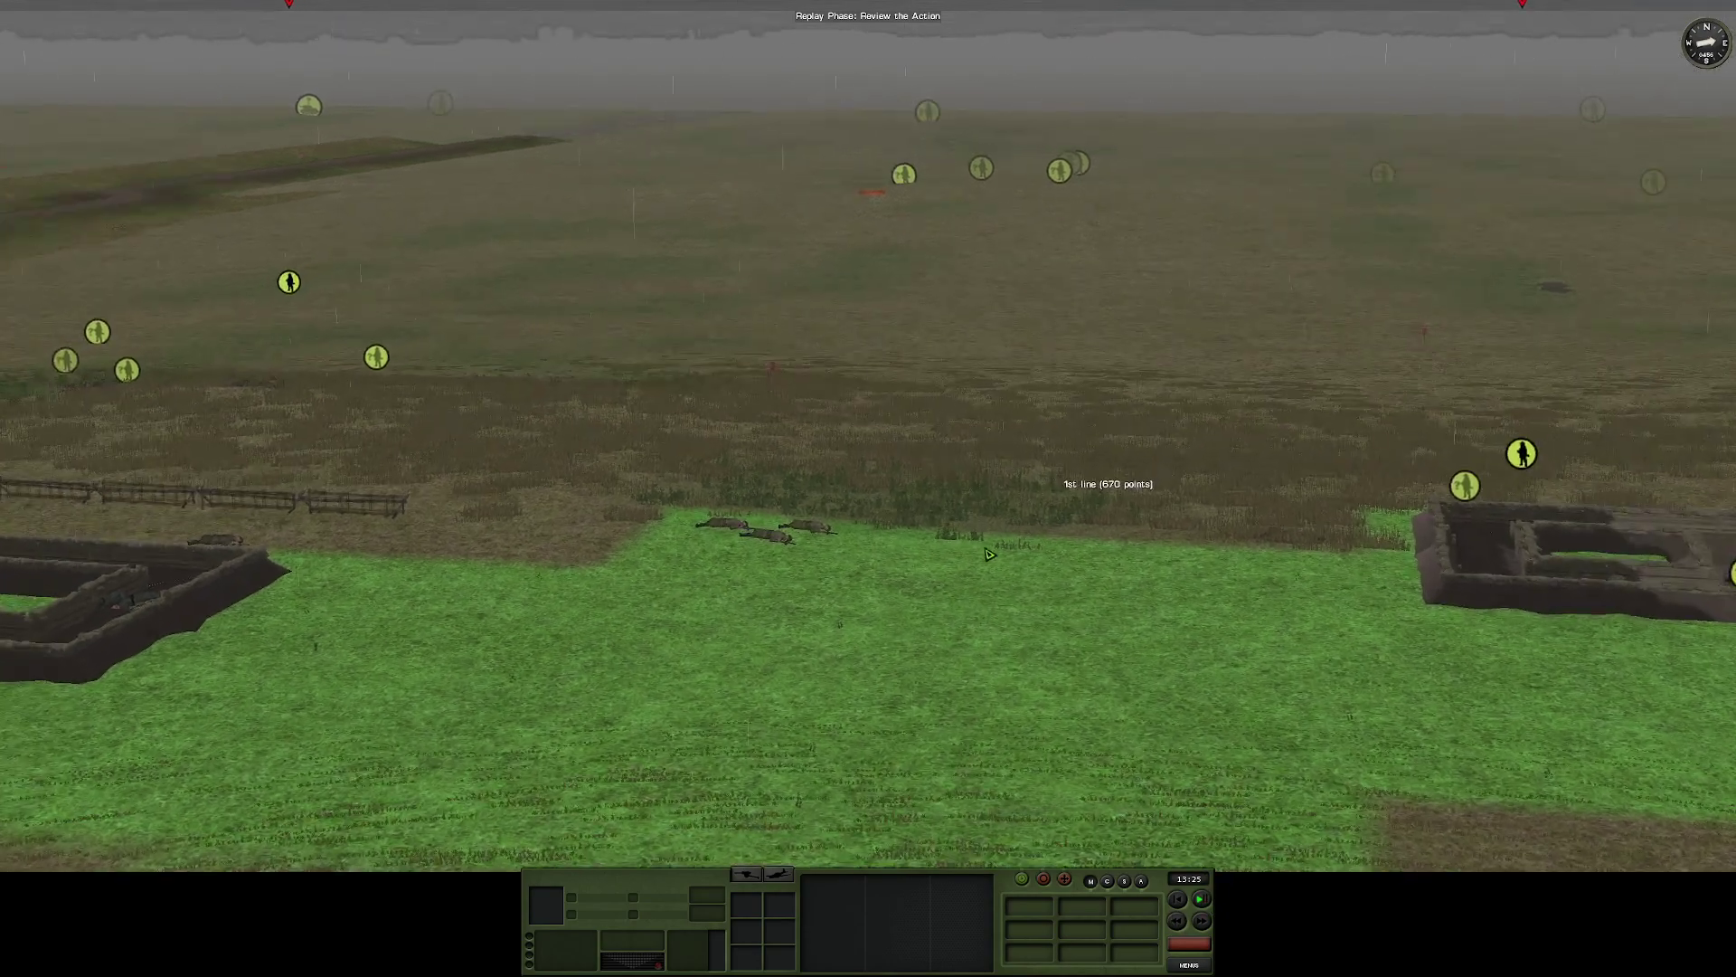
{"action": "mouse_move", "coordinate": [1085, 543]}
{"action": "left_mouse_down"}
{"action": "mouse_move", "coordinate": [940, 517]}
{"action": "mouse_move", "coordinate": [744, 309]}
{"action": "mouse_move", "coordinate": [648, 356]}
{"action": "mouse_move", "coordinate": [866, 551]}
{"action": "mouse_move", "coordinate": [945, 535]}
{"action": "mouse_move", "coordinate": [679, 589]}
{"action": "left_mouse_up"}
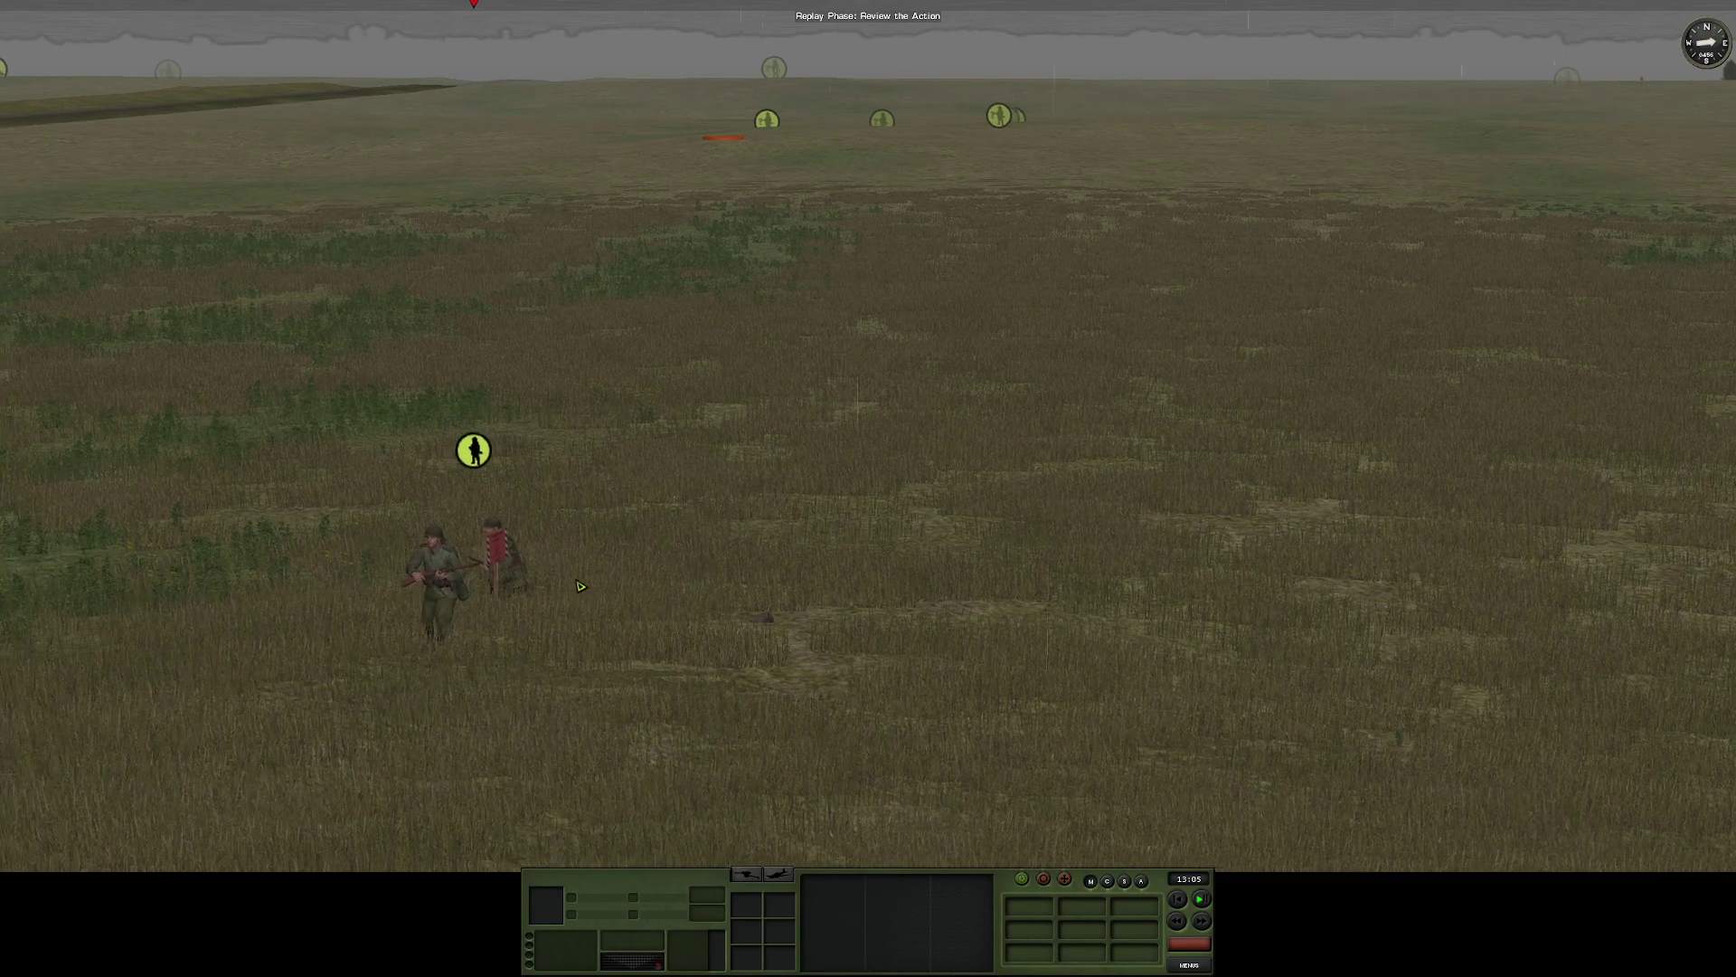
Follow the soldiers past the red marker flag toward the far trench and tree line
{"action": "left_click_drag", "start_coordinate": [532, 653], "coordinate": [865, 577]}
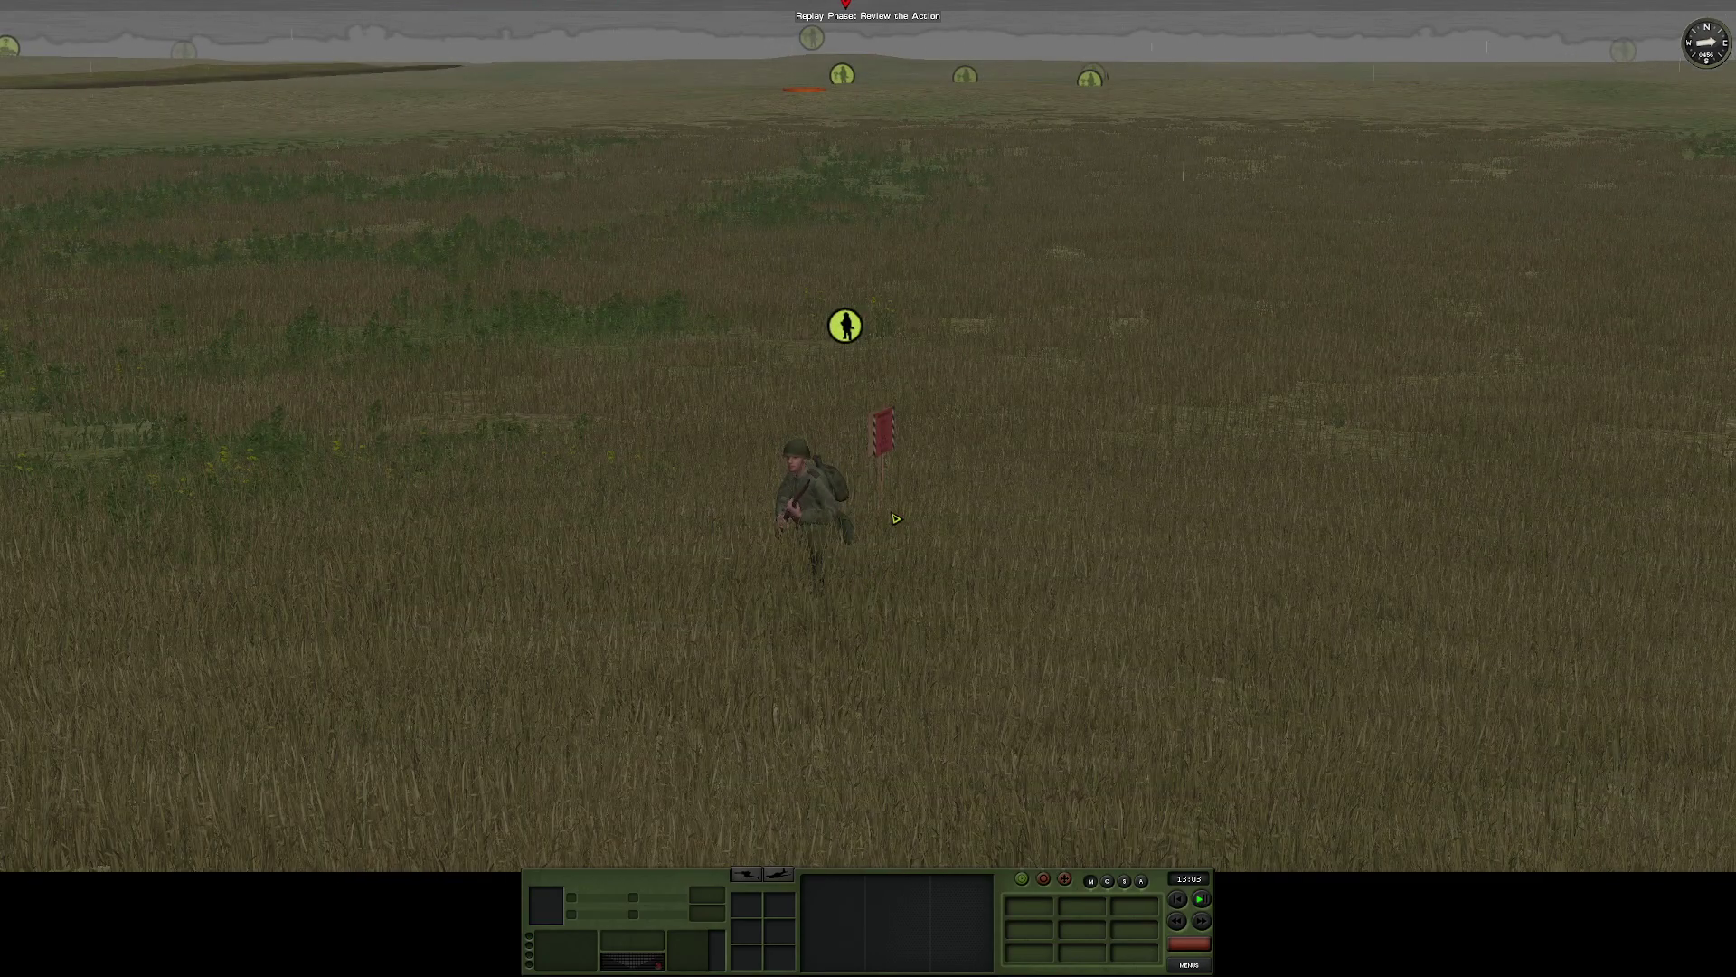
{"action": "left_click_drag", "start_coordinate": [895, 518], "coordinate": [705, 536]}
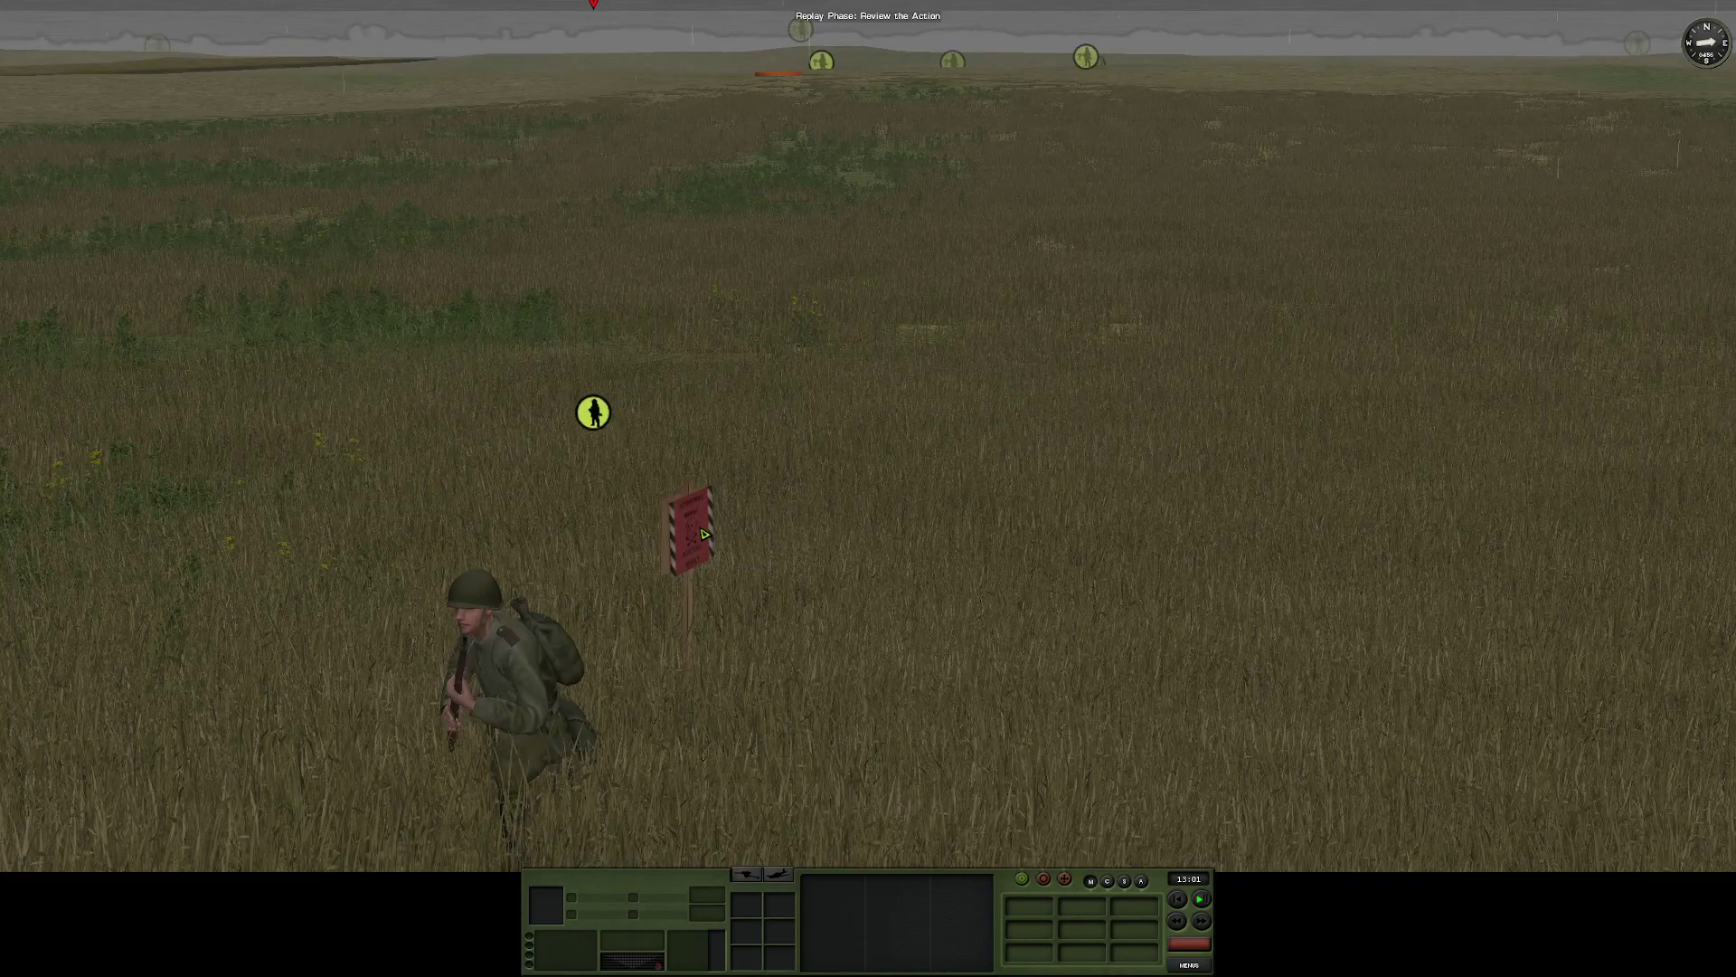
{"action": "scroll", "coordinate": [703, 534], "scroll_direction": "down", "scroll_amount": 6}
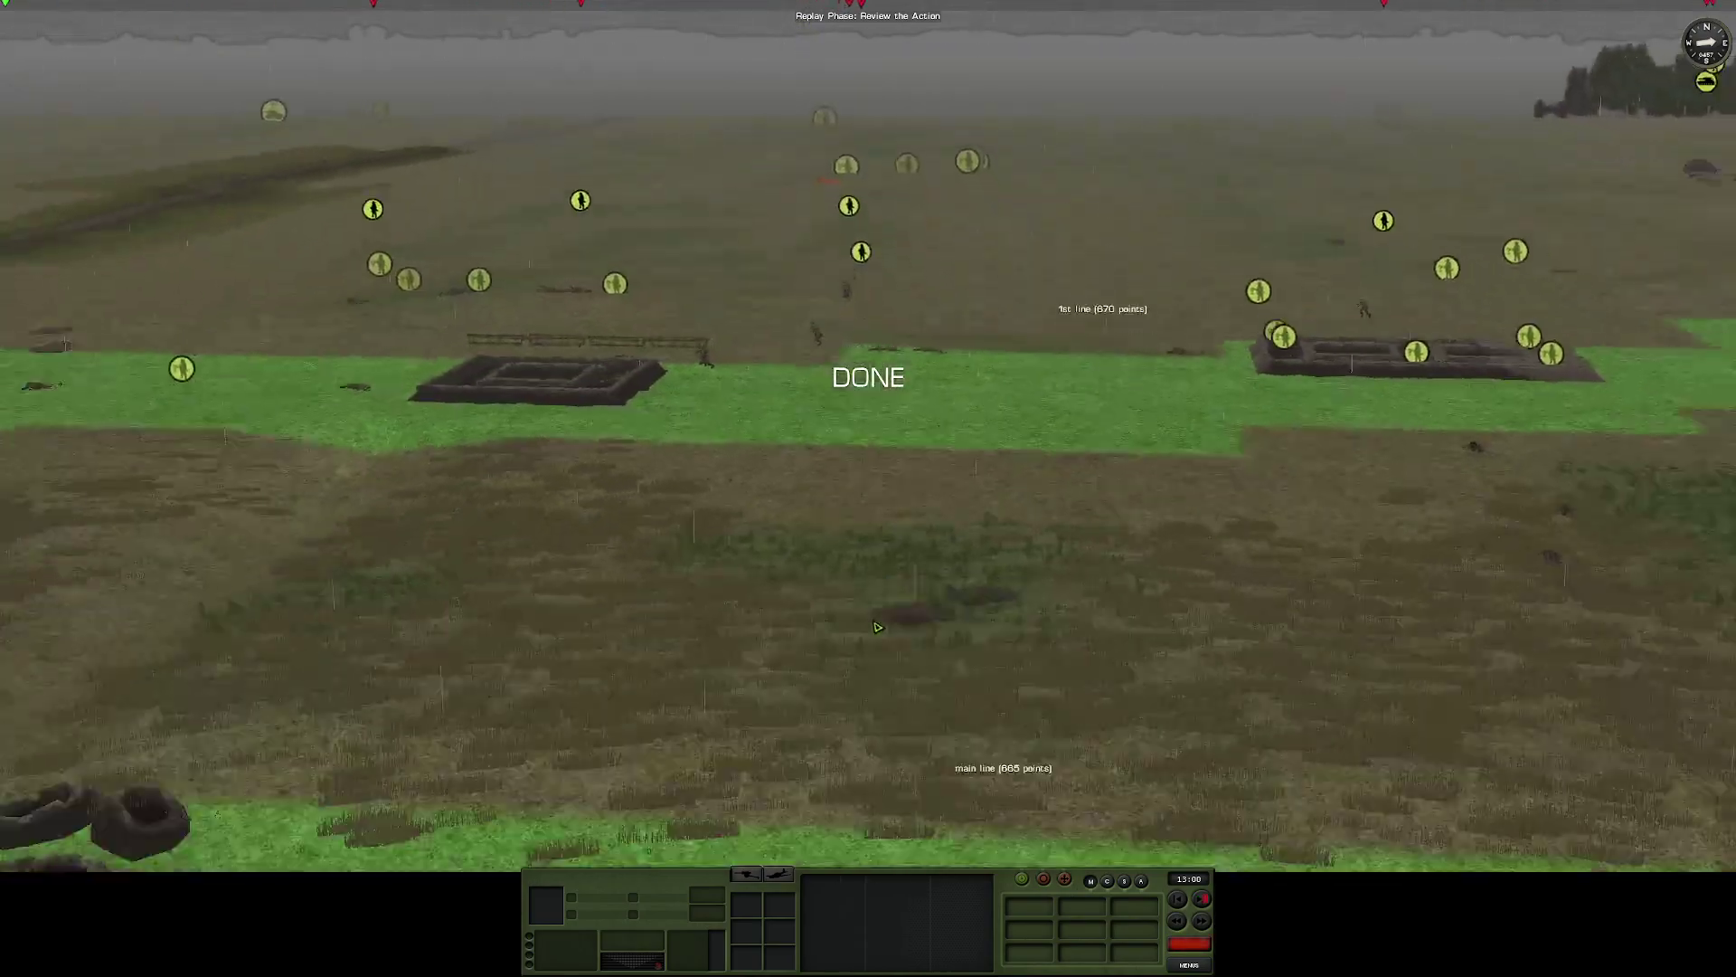
{"action": "mouse_move", "coordinate": [875, 624]}
{"action": "left_mouse_down"}
{"action": "mouse_move", "coordinate": [877, 542]}
{"action": "mouse_move", "coordinate": [846, 513]}
{"action": "mouse_move", "coordinate": [1289, 431]}
{"action": "mouse_move", "coordinate": [1161, 476]}
{"action": "left_mouse_up"}
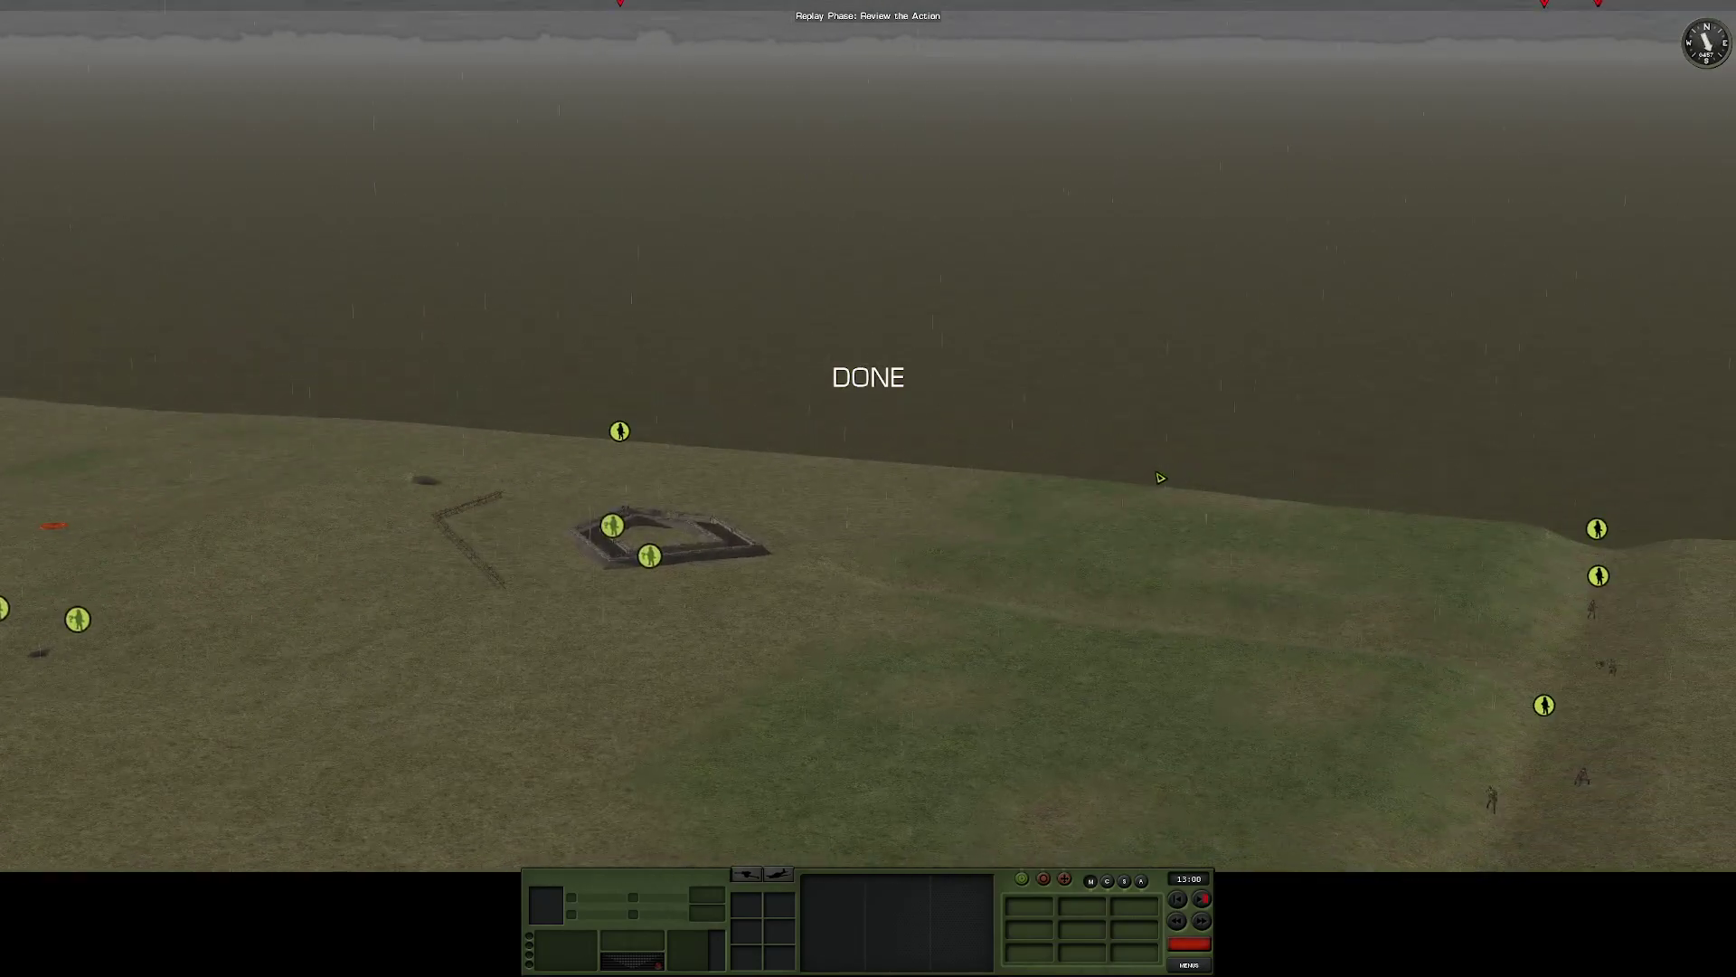
{"action": "mouse_move", "coordinate": [985, 560]}
{"action": "left_mouse_down"}
{"action": "mouse_move", "coordinate": [918, 577]}
{"action": "mouse_move", "coordinate": [1185, 500]}
{"action": "left_mouse_up"}
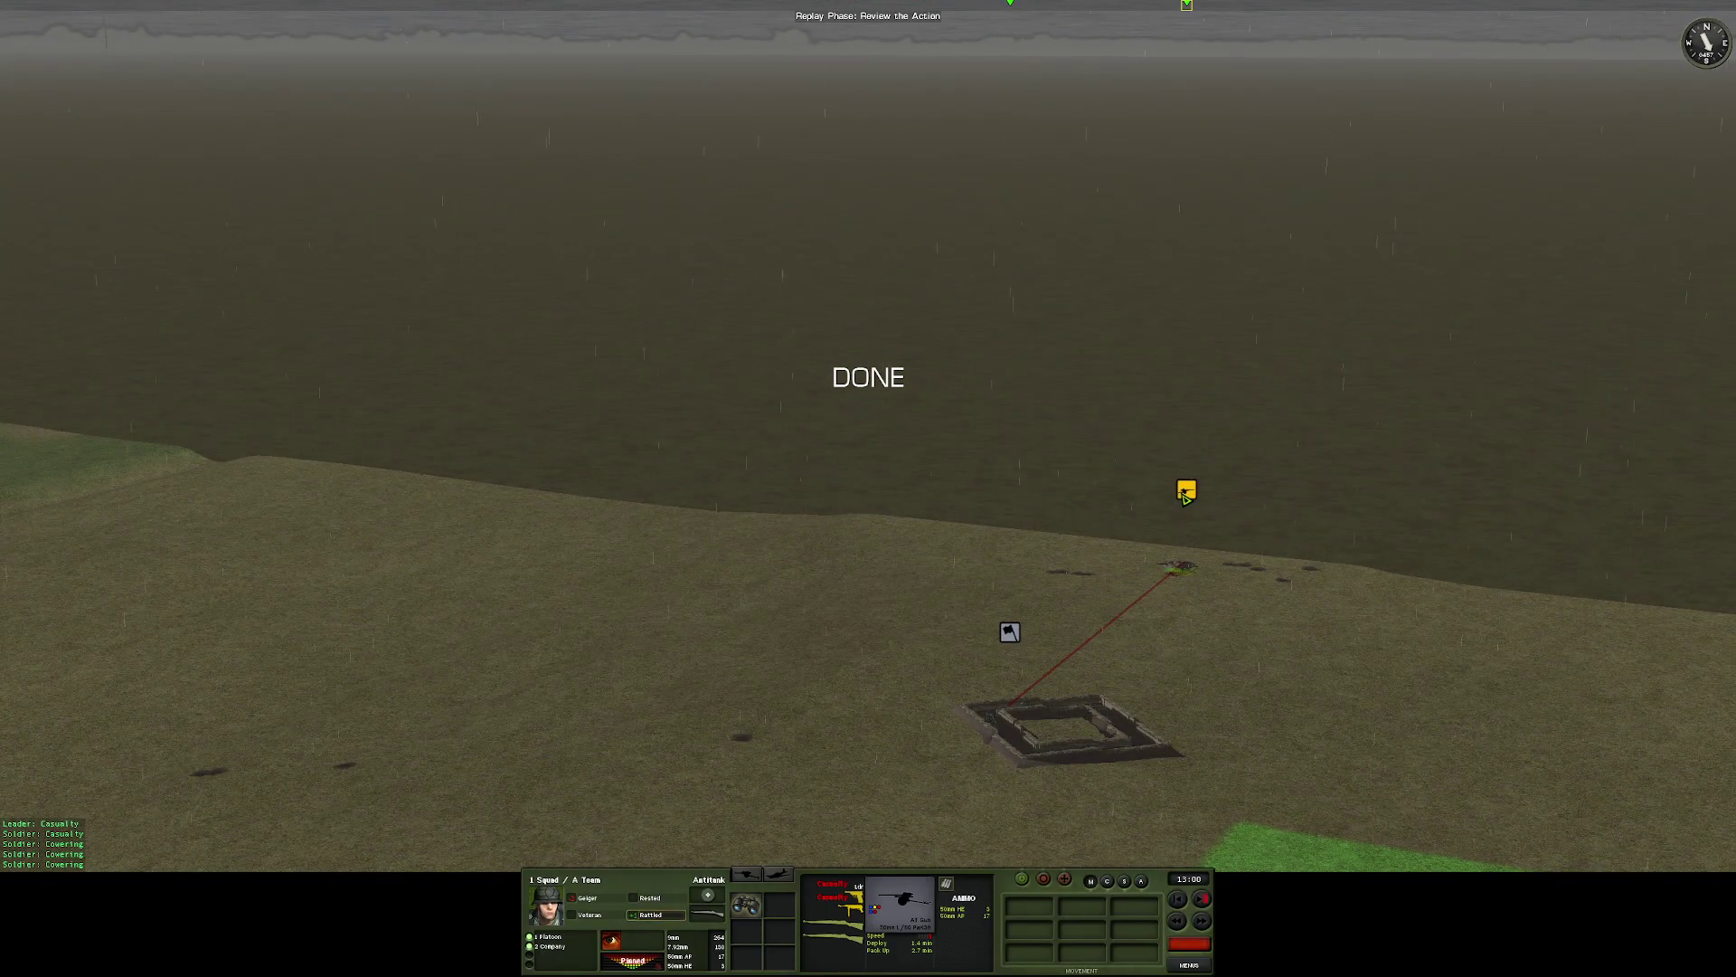
{"action": "mouse_move", "coordinate": [1186, 492]}
{"action": "left_mouse_down"}
{"action": "mouse_move", "coordinate": [1019, 542]}
{"action": "mouse_move", "coordinate": [926, 743]}
{"action": "mouse_move", "coordinate": [1112, 611]}
{"action": "left_mouse_up"}
Pause and resume the replay, then sweep over the angular trench and defensive lines
{"action": "left_click", "coordinate": [1183, 927]}
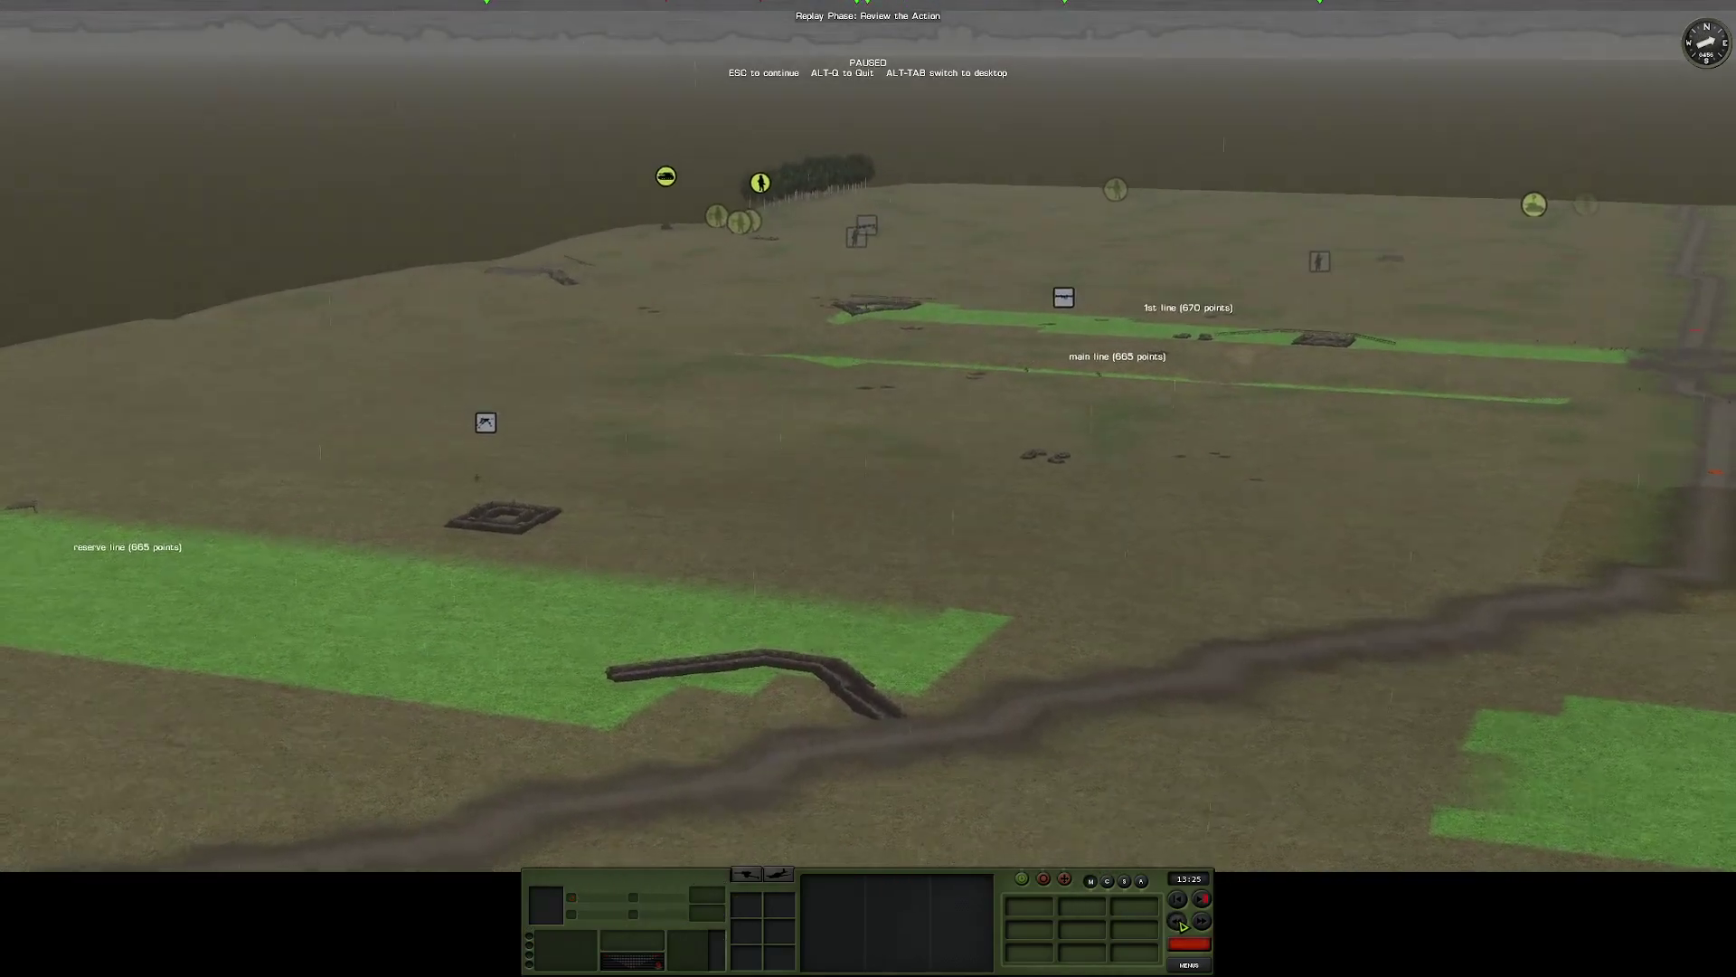
{"action": "key", "text": "Escape"}
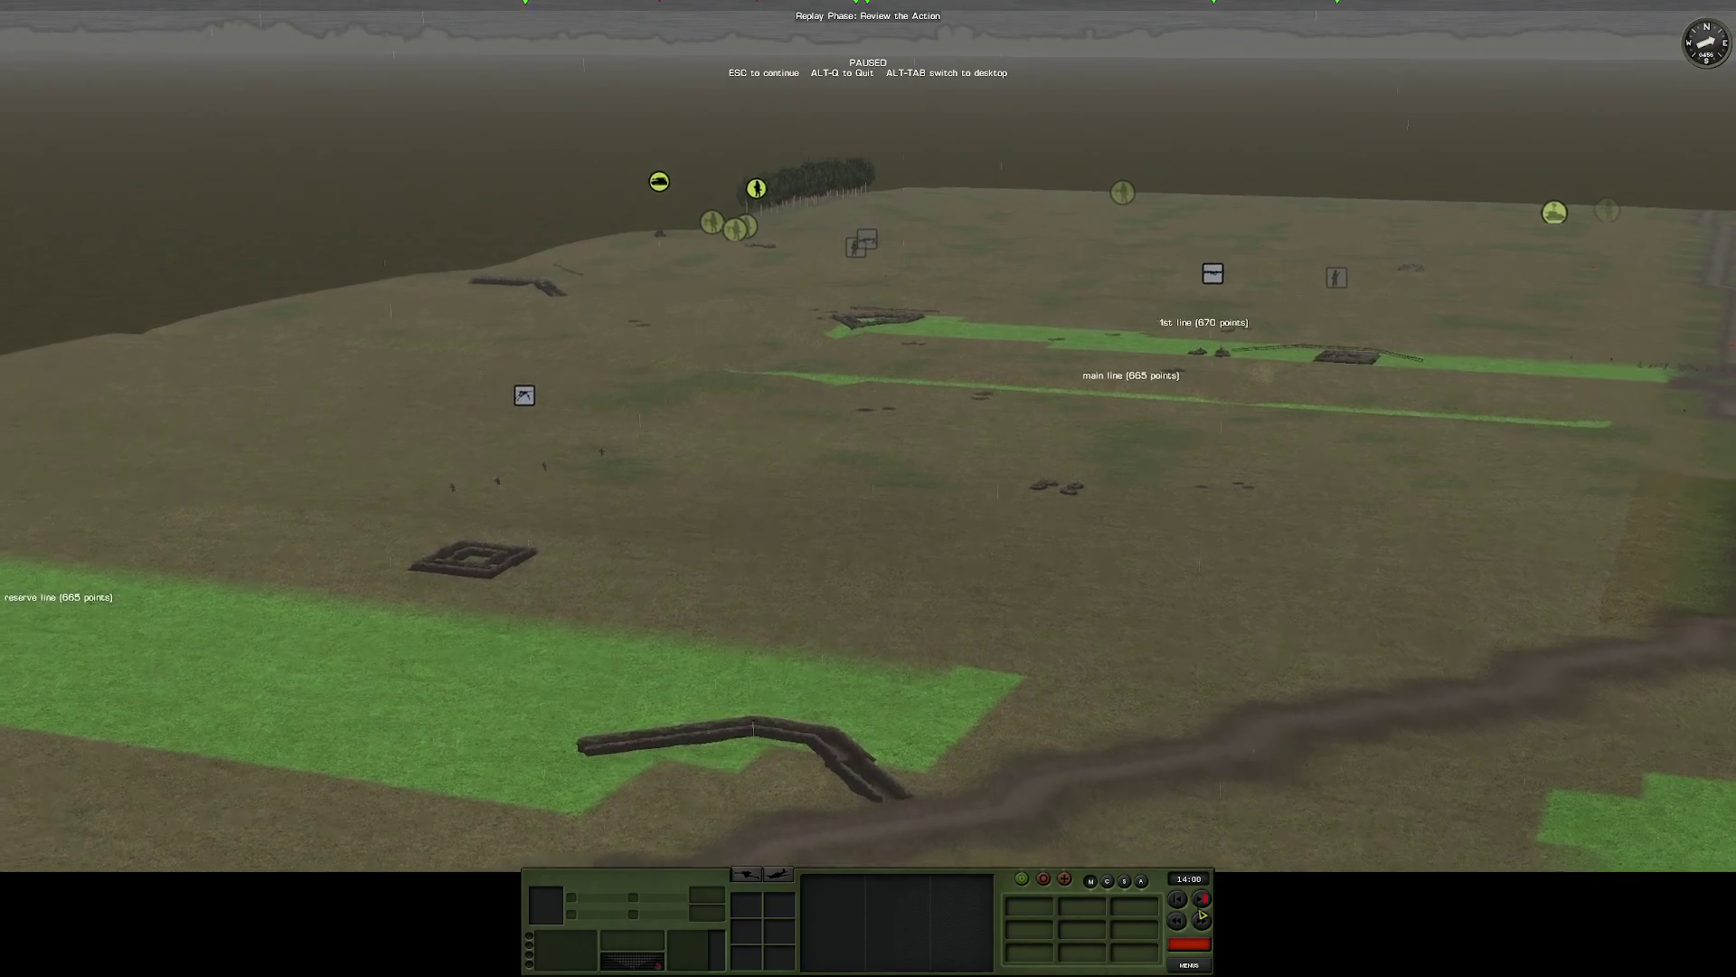
{"action": "mouse_move", "coordinate": [917, 610]}
{"action": "left_mouse_down"}
{"action": "mouse_move", "coordinate": [917, 489]}
{"action": "mouse_move", "coordinate": [917, 547]}
{"action": "mouse_move", "coordinate": [1034, 588]}
{"action": "left_mouse_up"}
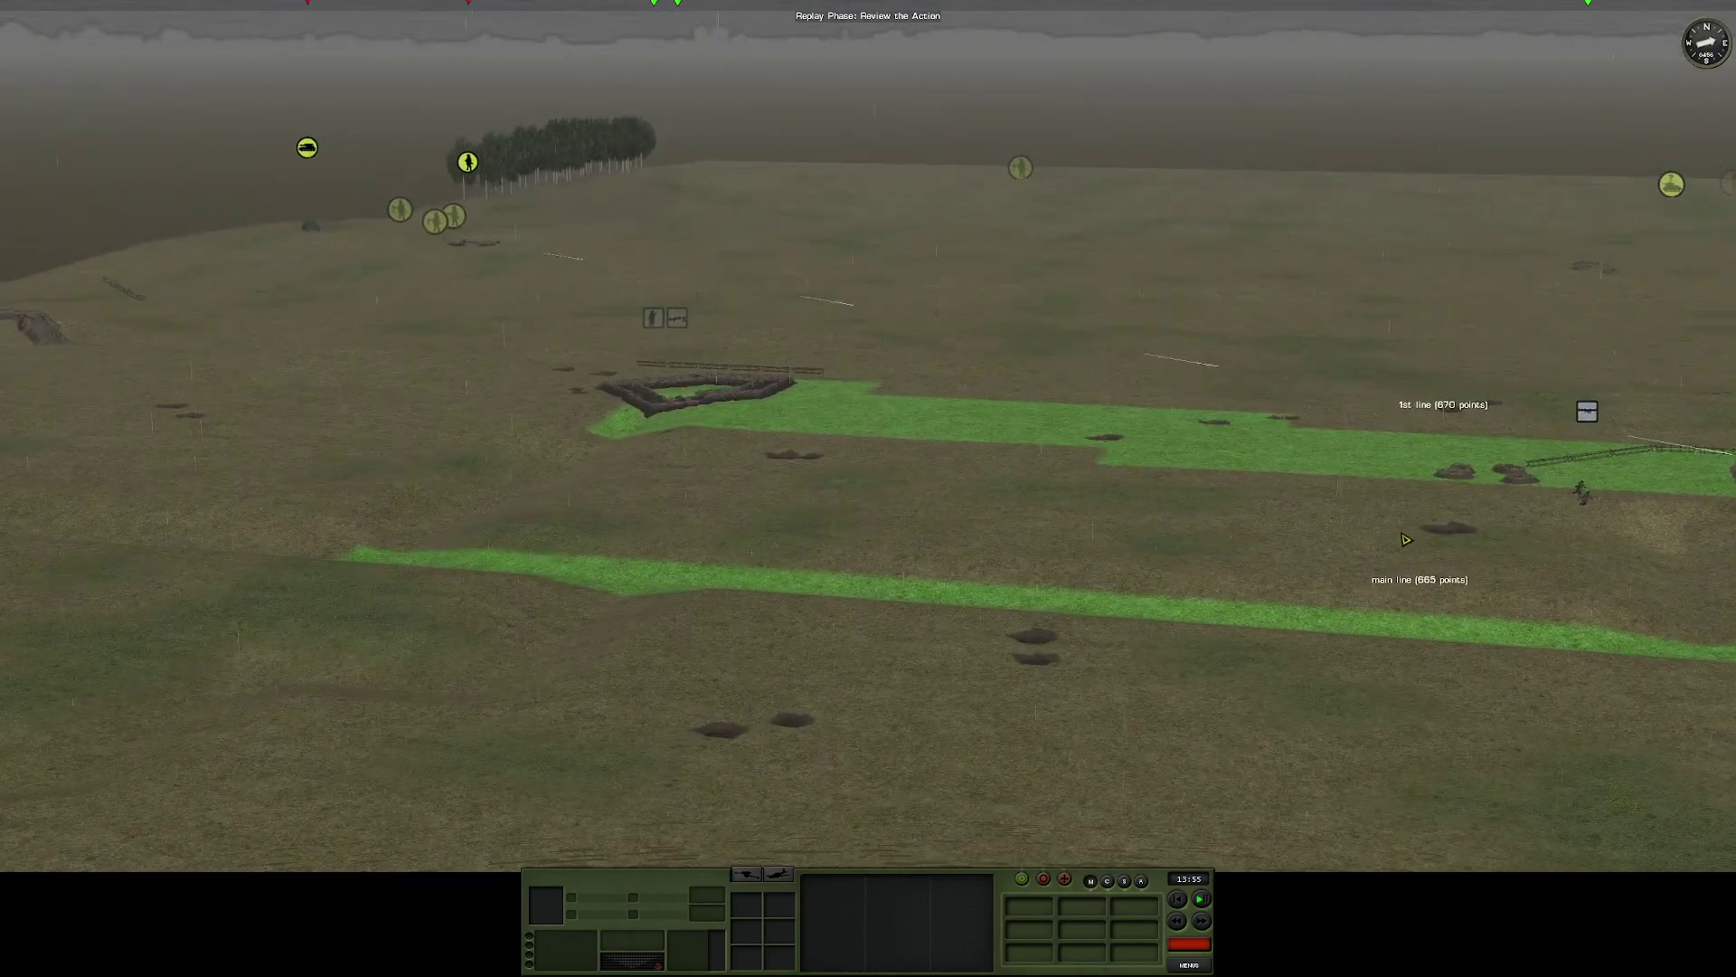
{"action": "mouse_move", "coordinate": [1406, 538]}
{"action": "left_mouse_down"}
{"action": "mouse_move", "coordinate": [1506, 470]}
{"action": "mouse_move", "coordinate": [1203, 497]}
{"action": "mouse_move", "coordinate": [1448, 485]}
{"action": "mouse_move", "coordinate": [772, 329]}
{"action": "left_mouse_up"}
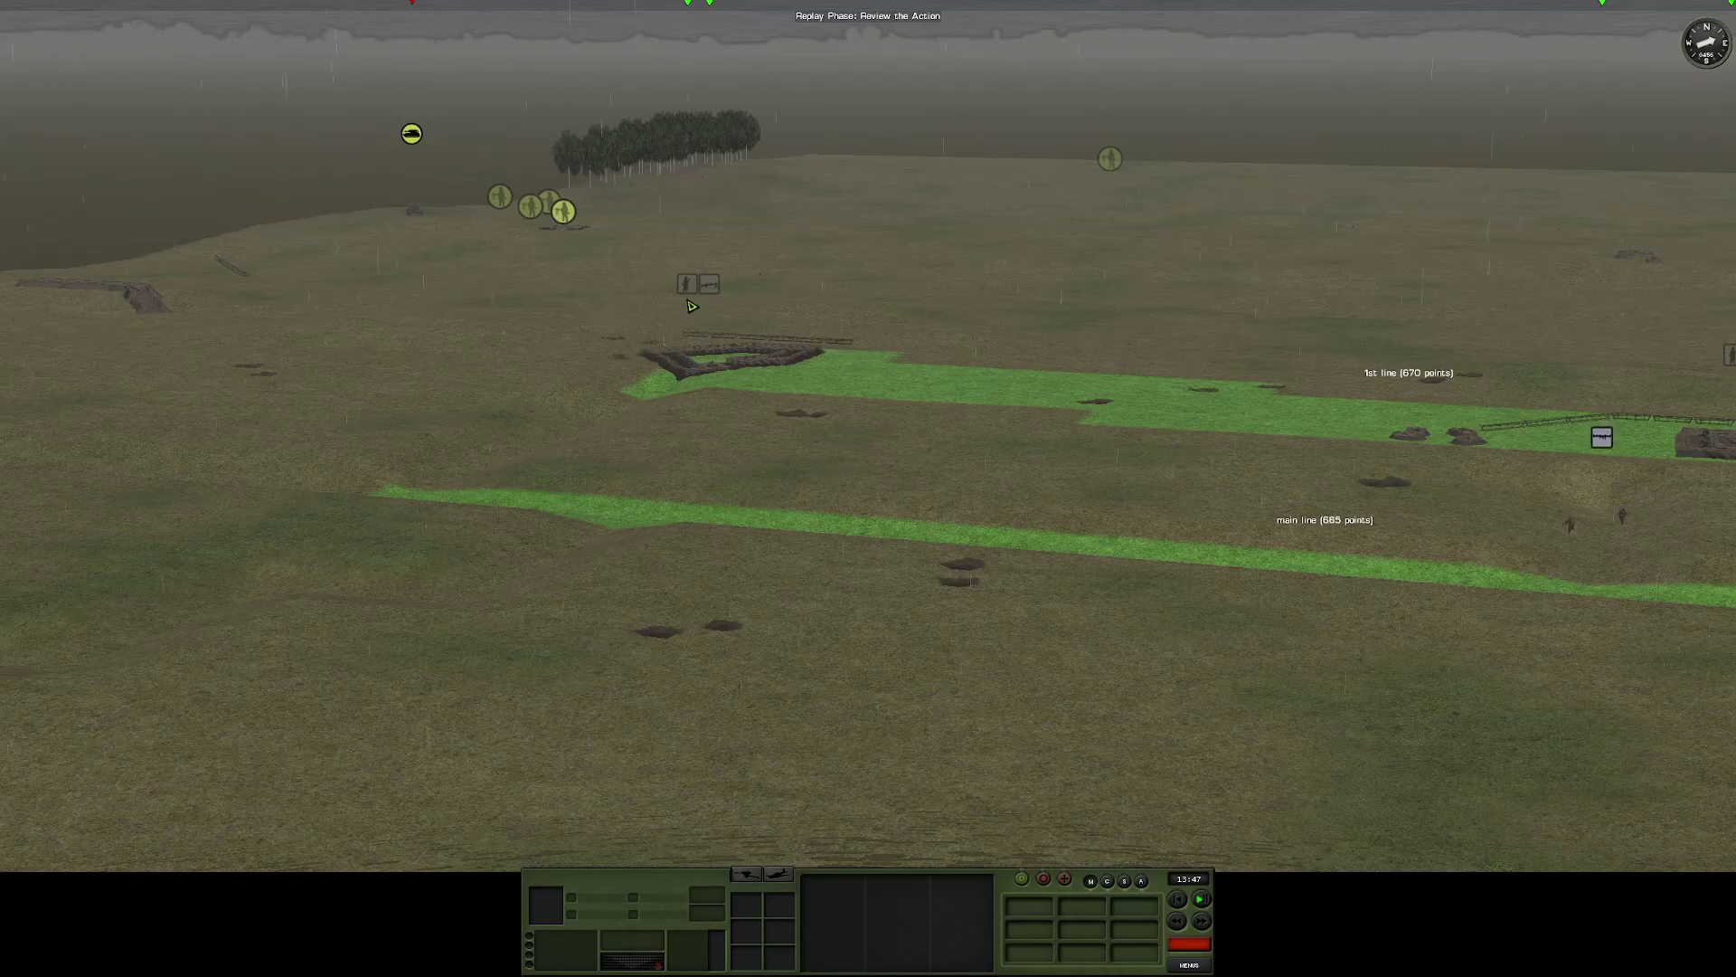
{"action": "key", "text": "d"}
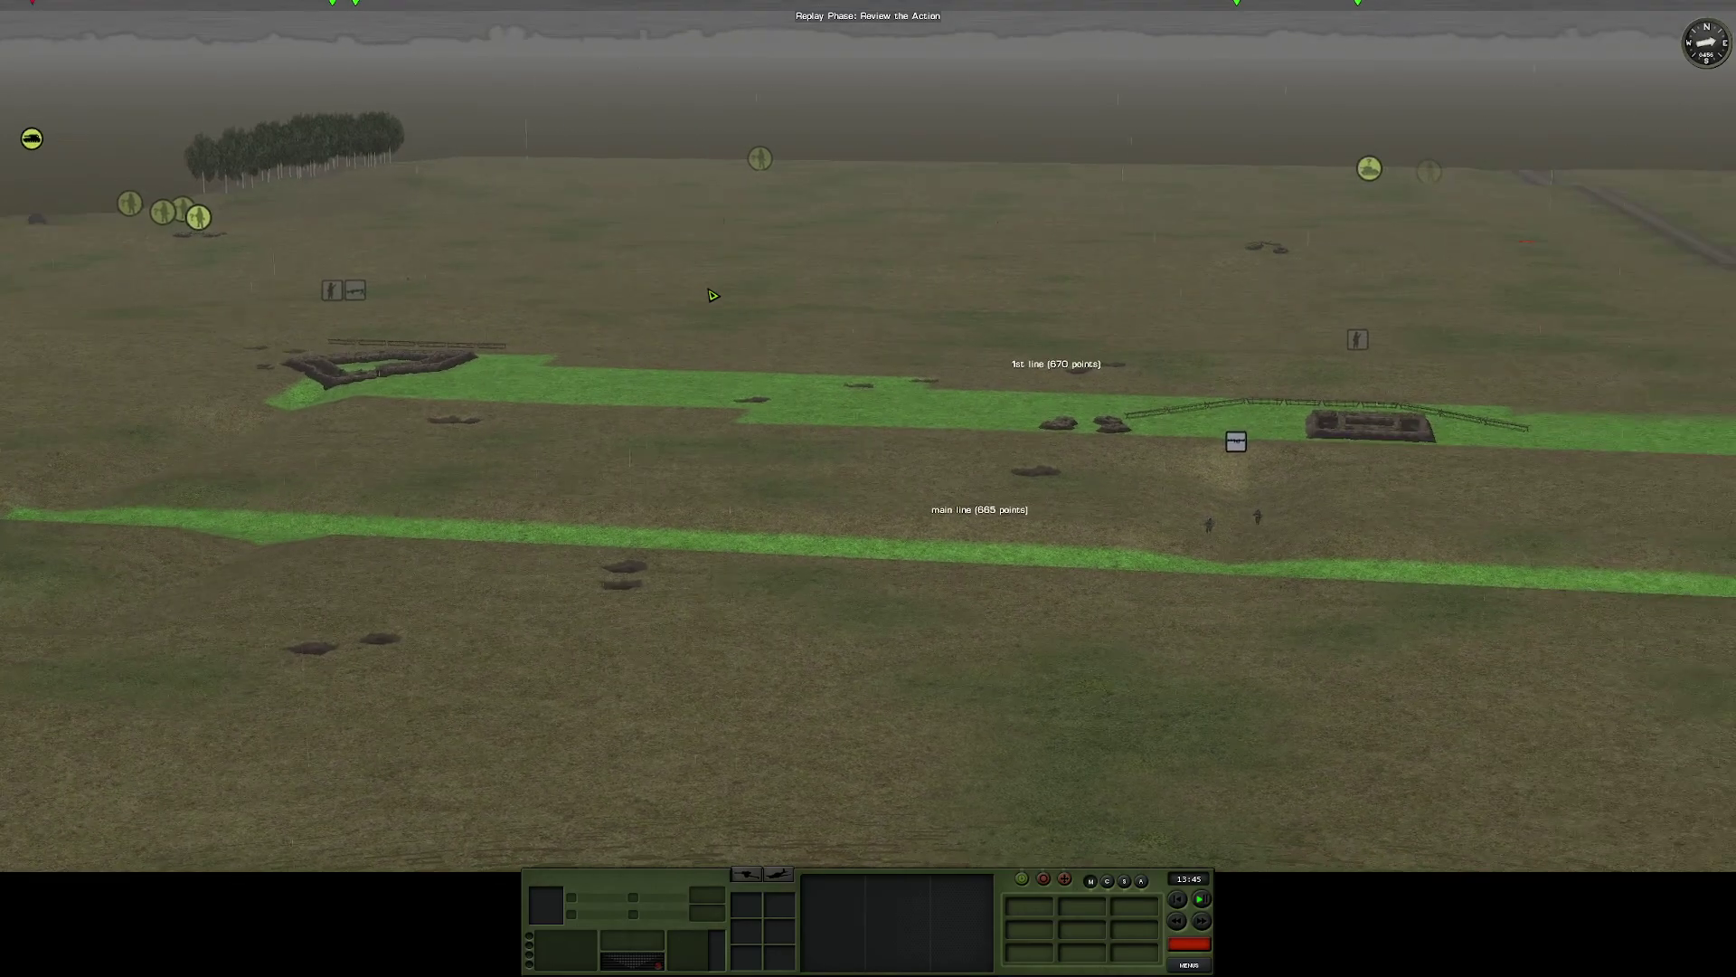
{"action": "mouse_move", "coordinate": [971, 392]}
{"action": "left_mouse_down"}
{"action": "mouse_move", "coordinate": [1048, 425]}
{"action": "mouse_move", "coordinate": [972, 364]}
{"action": "mouse_move", "coordinate": [784, 437]}
{"action": "left_mouse_up"}
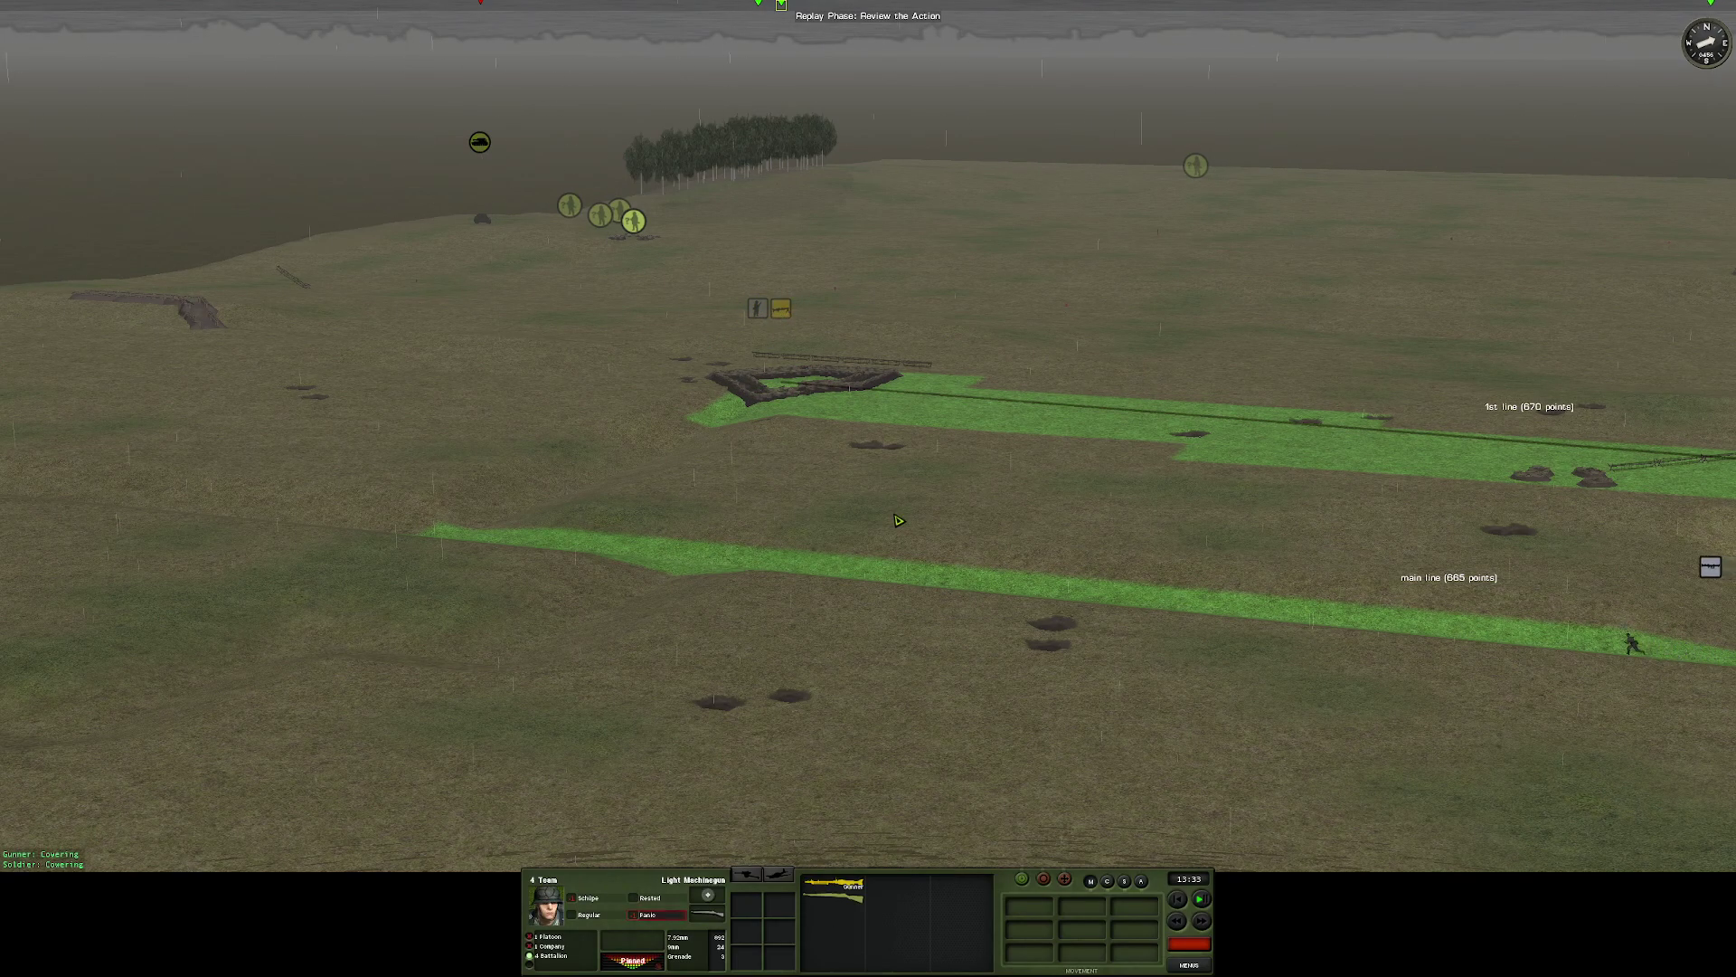
Track soldiers along the main line, road and trenches until the replay shows DONE
{"action": "key", "text": "a"}
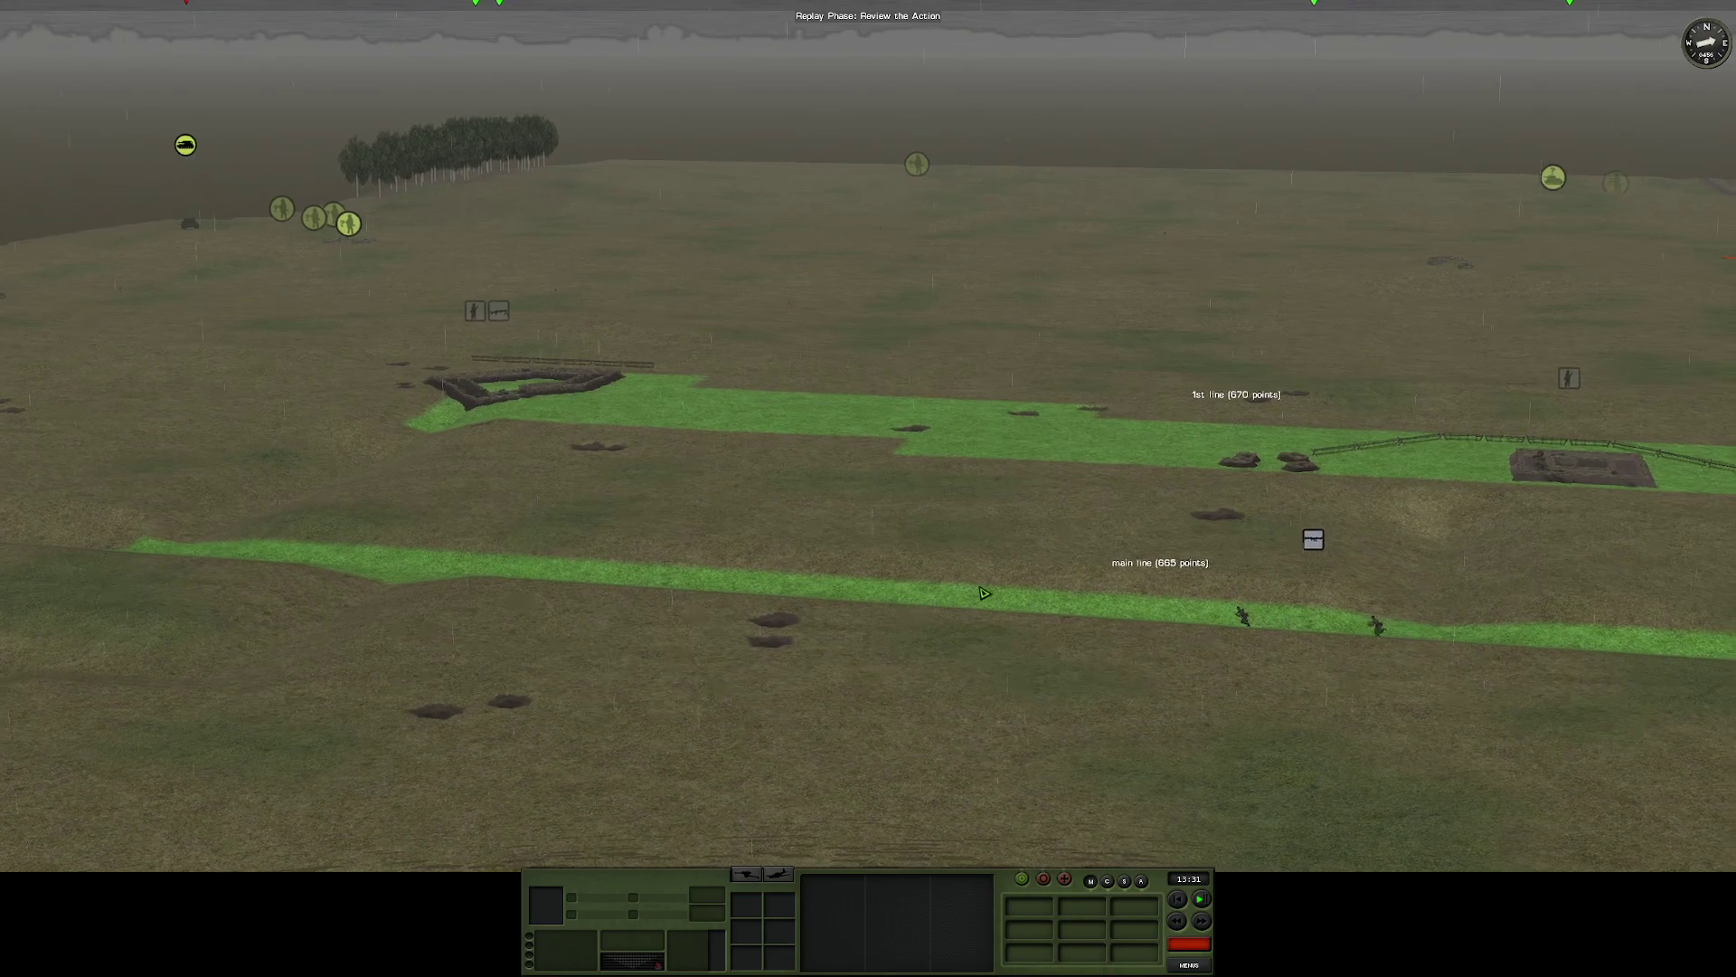
{"action": "key", "text": "w"}
{"action": "key", "text": "d"}
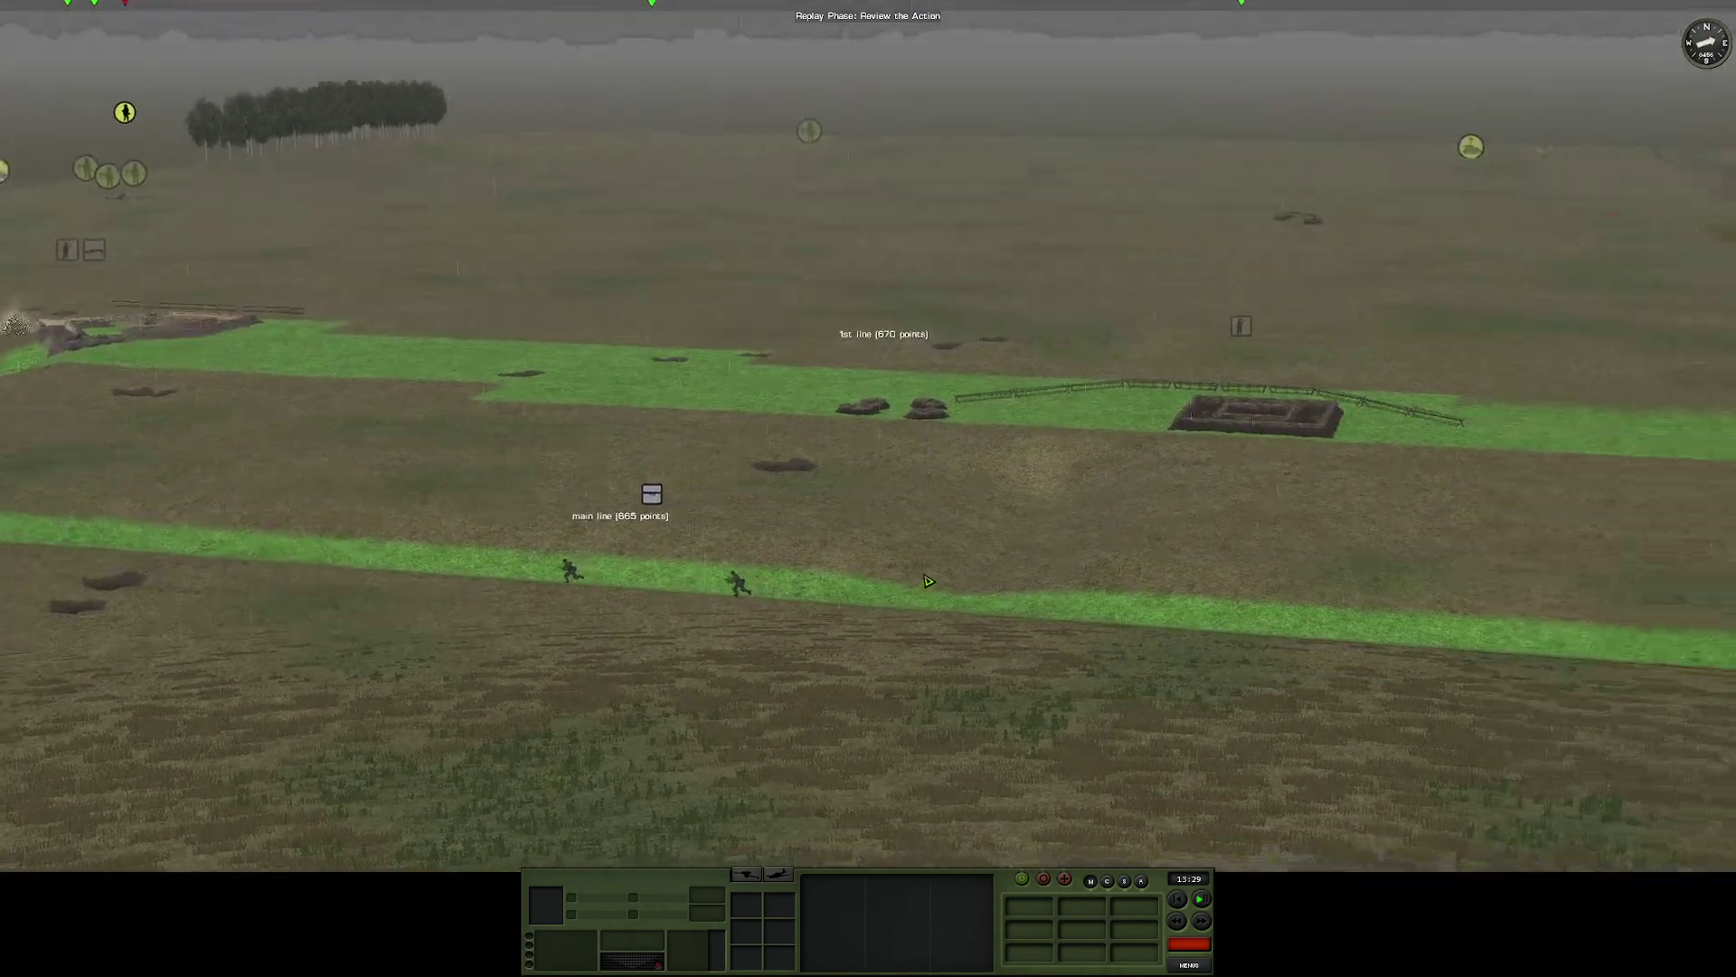
{"action": "key", "text": "d"}
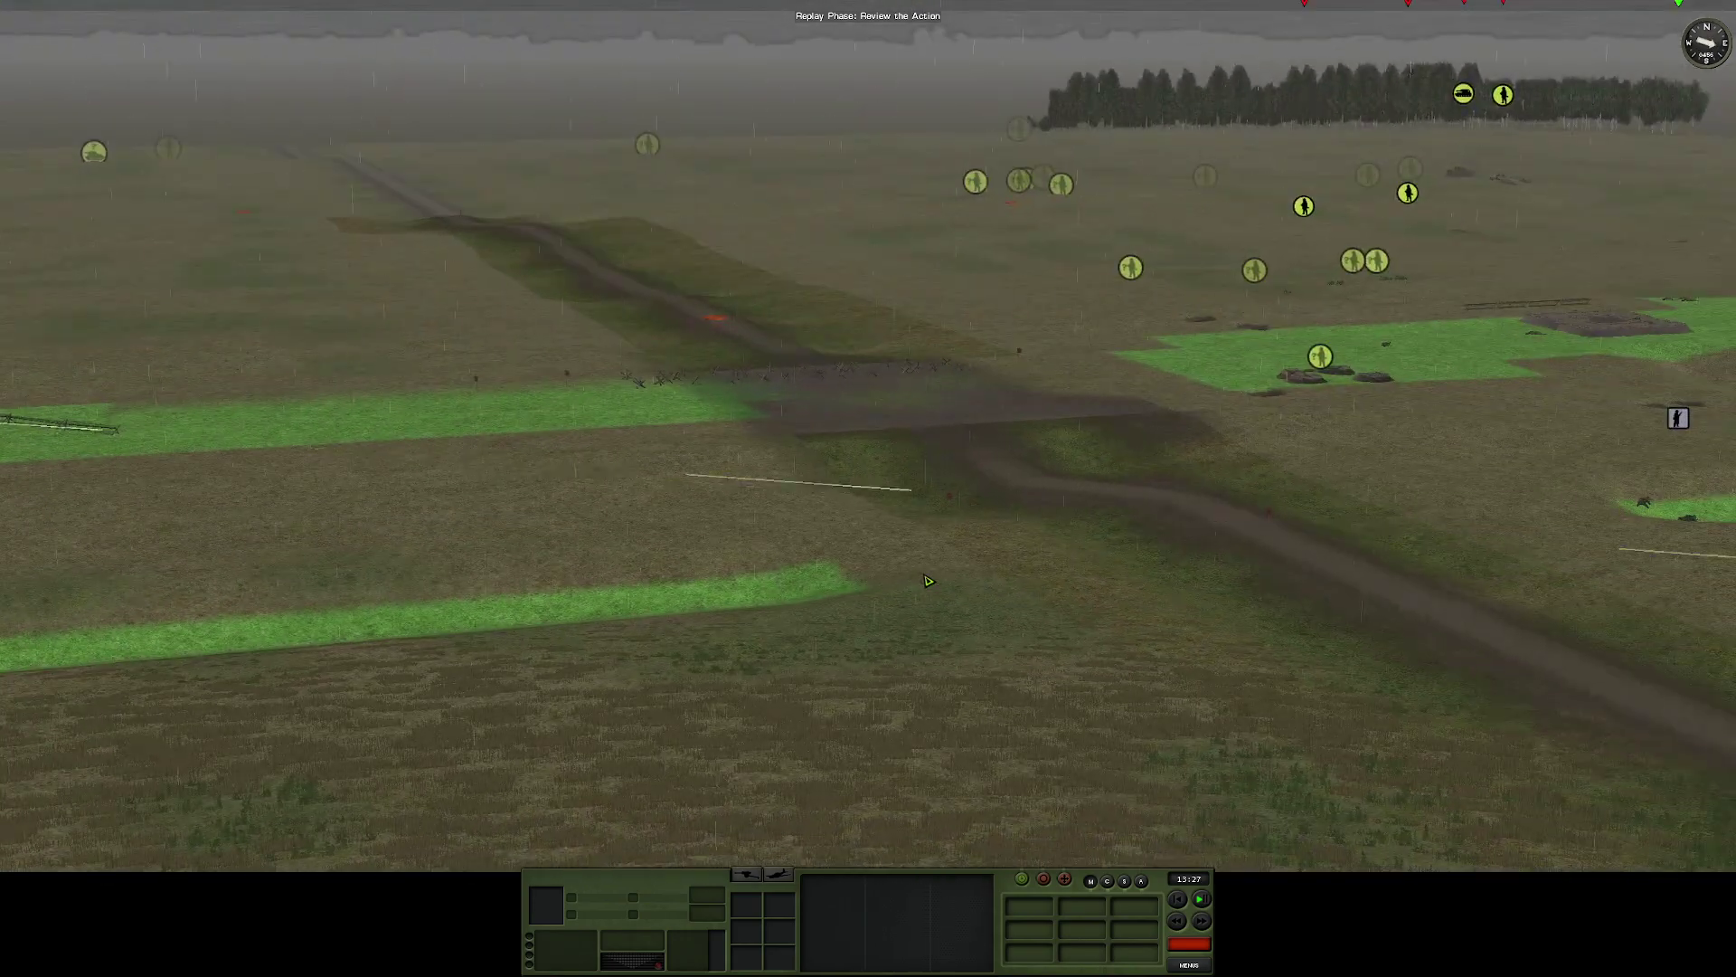
{"action": "key", "text": "d"}
{"action": "key", "text": "d"}
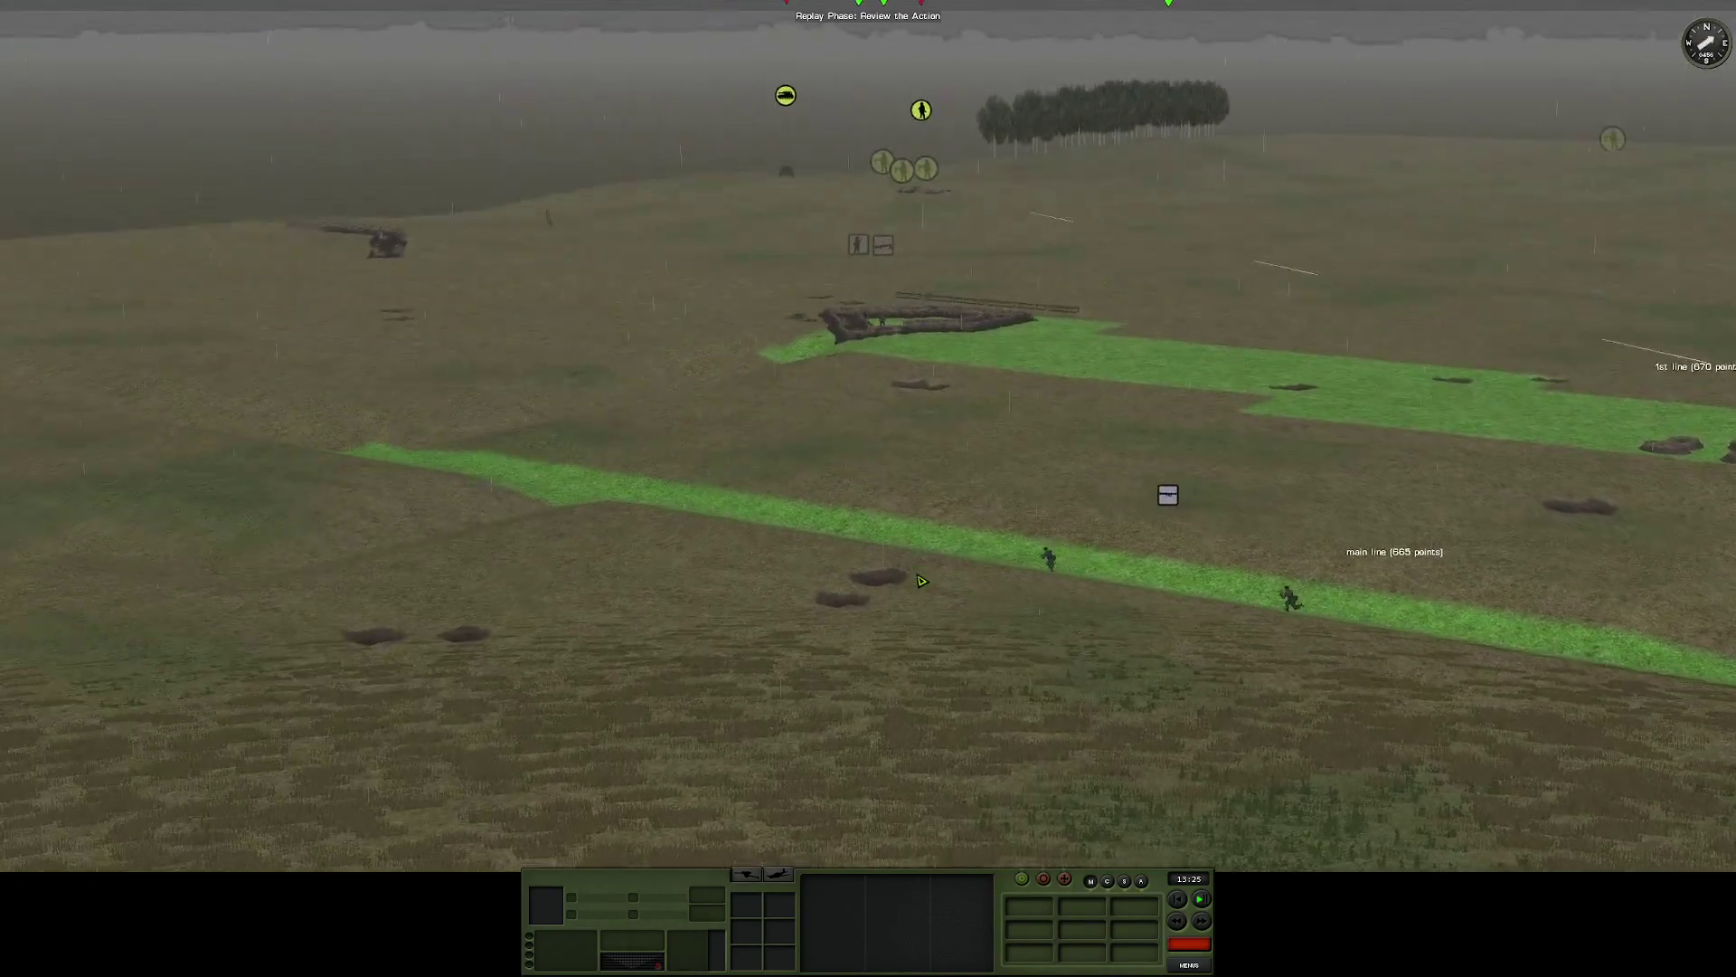
{"action": "key", "text": "a"}
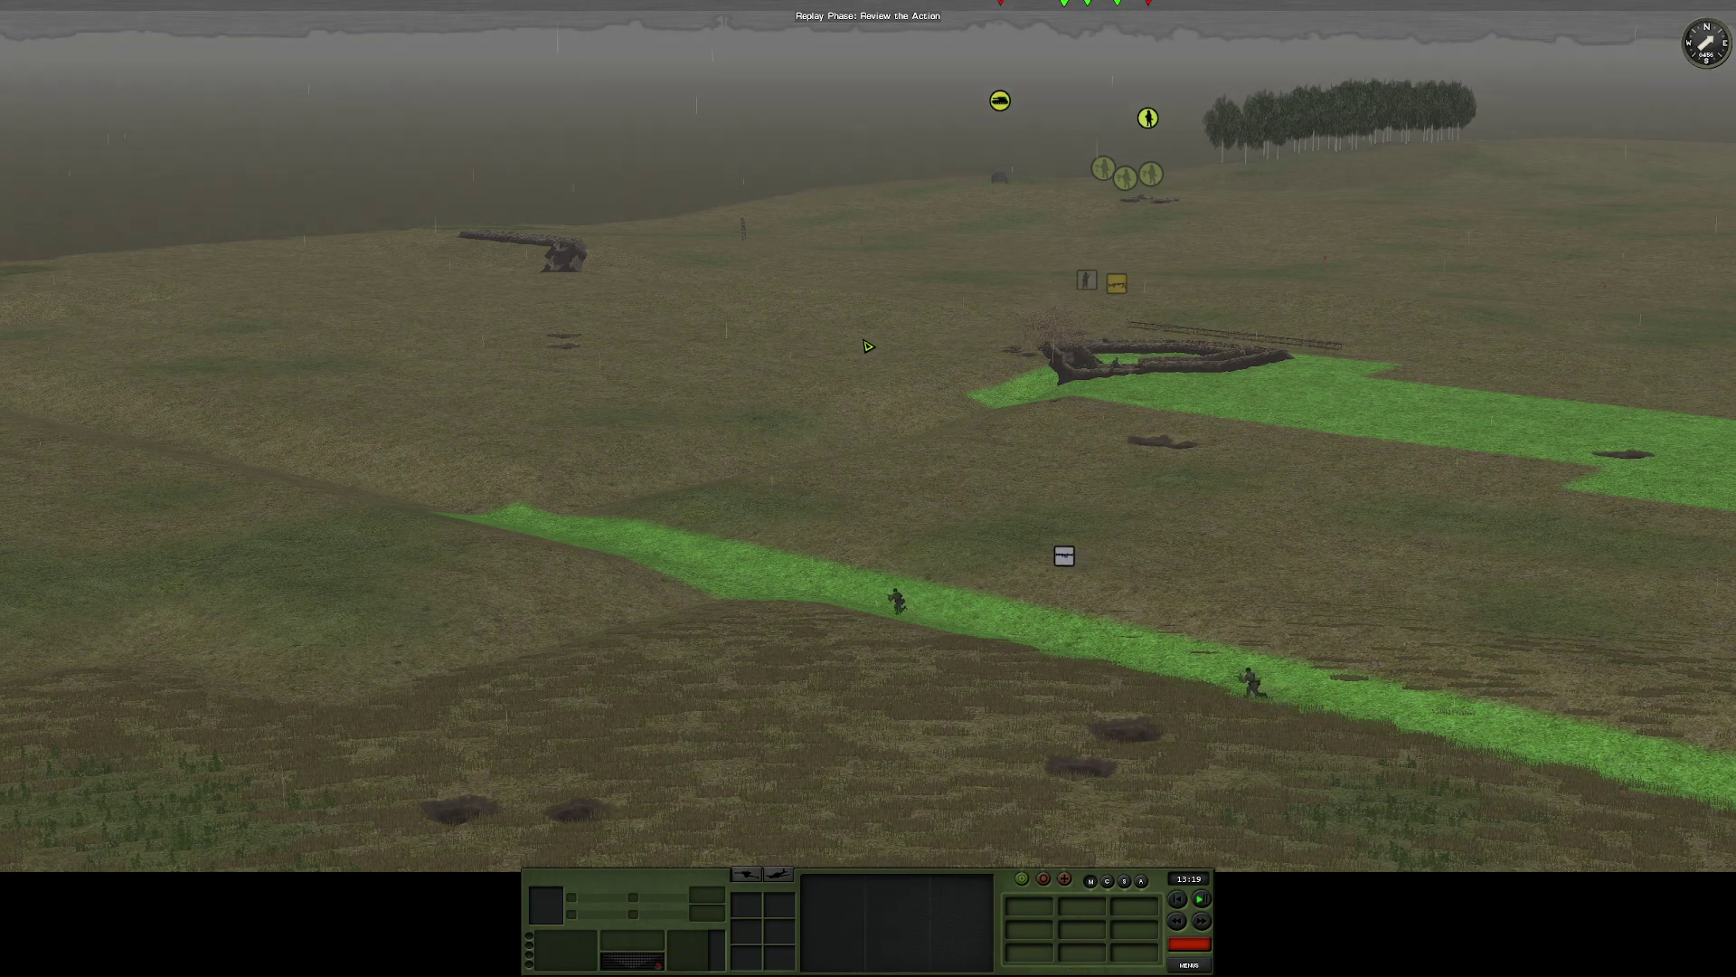
{"action": "key", "text": "d"}
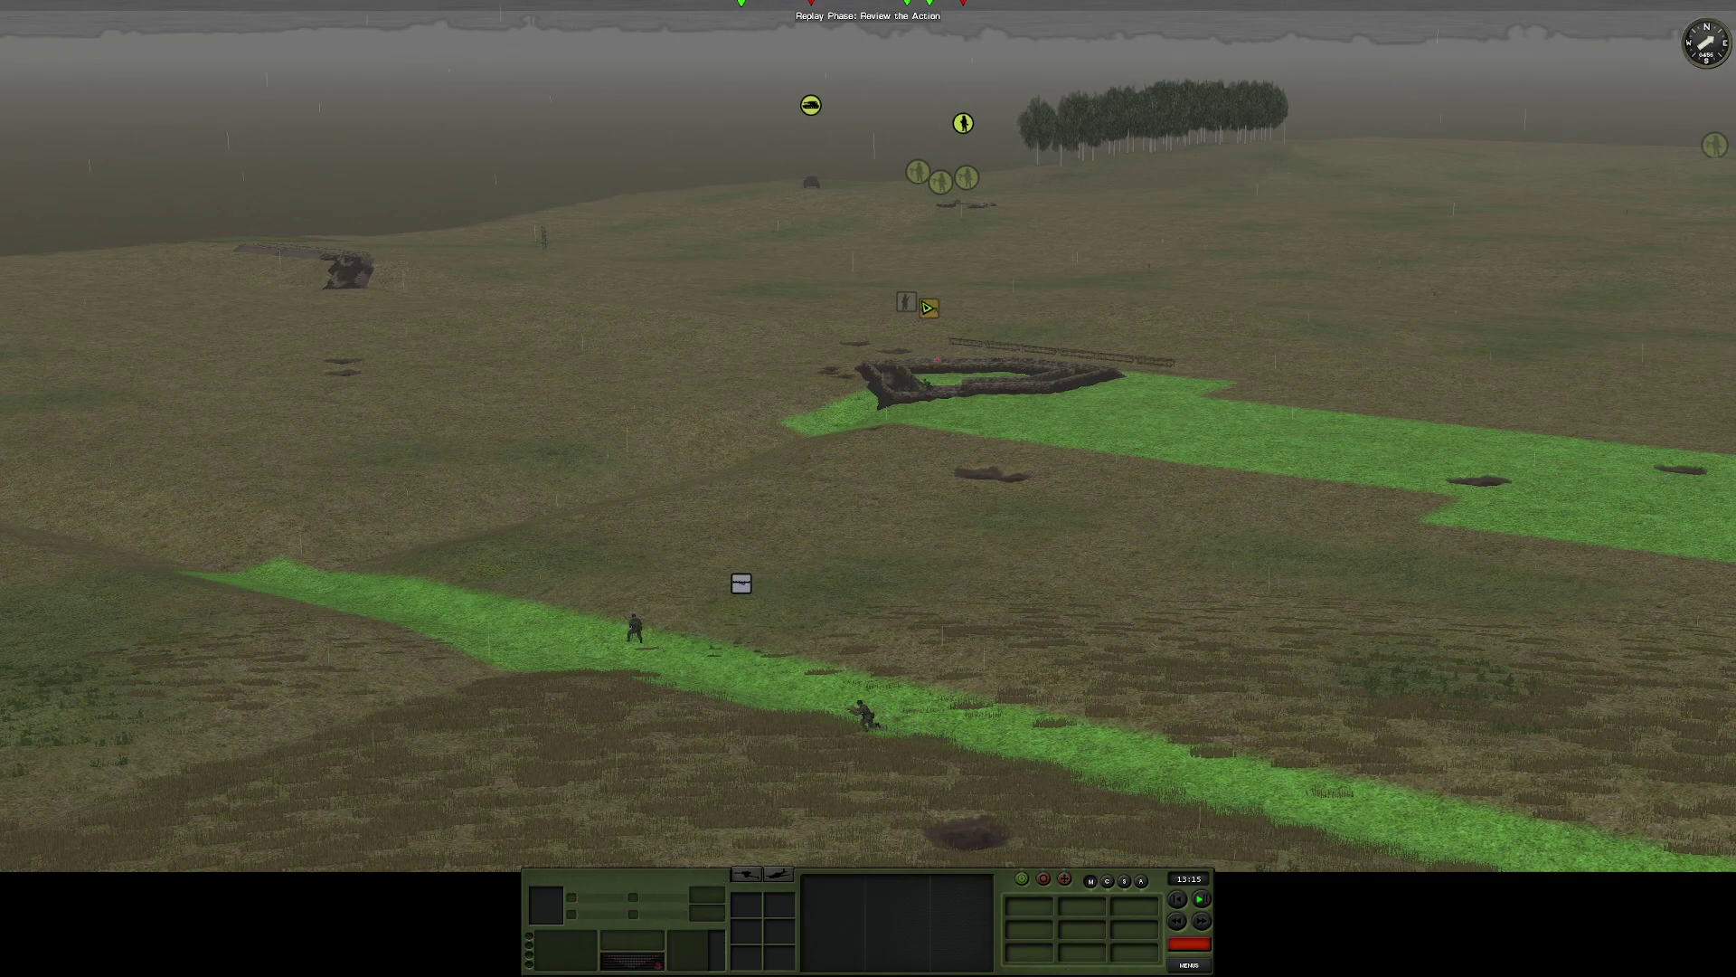
{"action": "scroll", "coordinate": [897, 496], "scroll_direction": "up", "scroll_amount": 2}
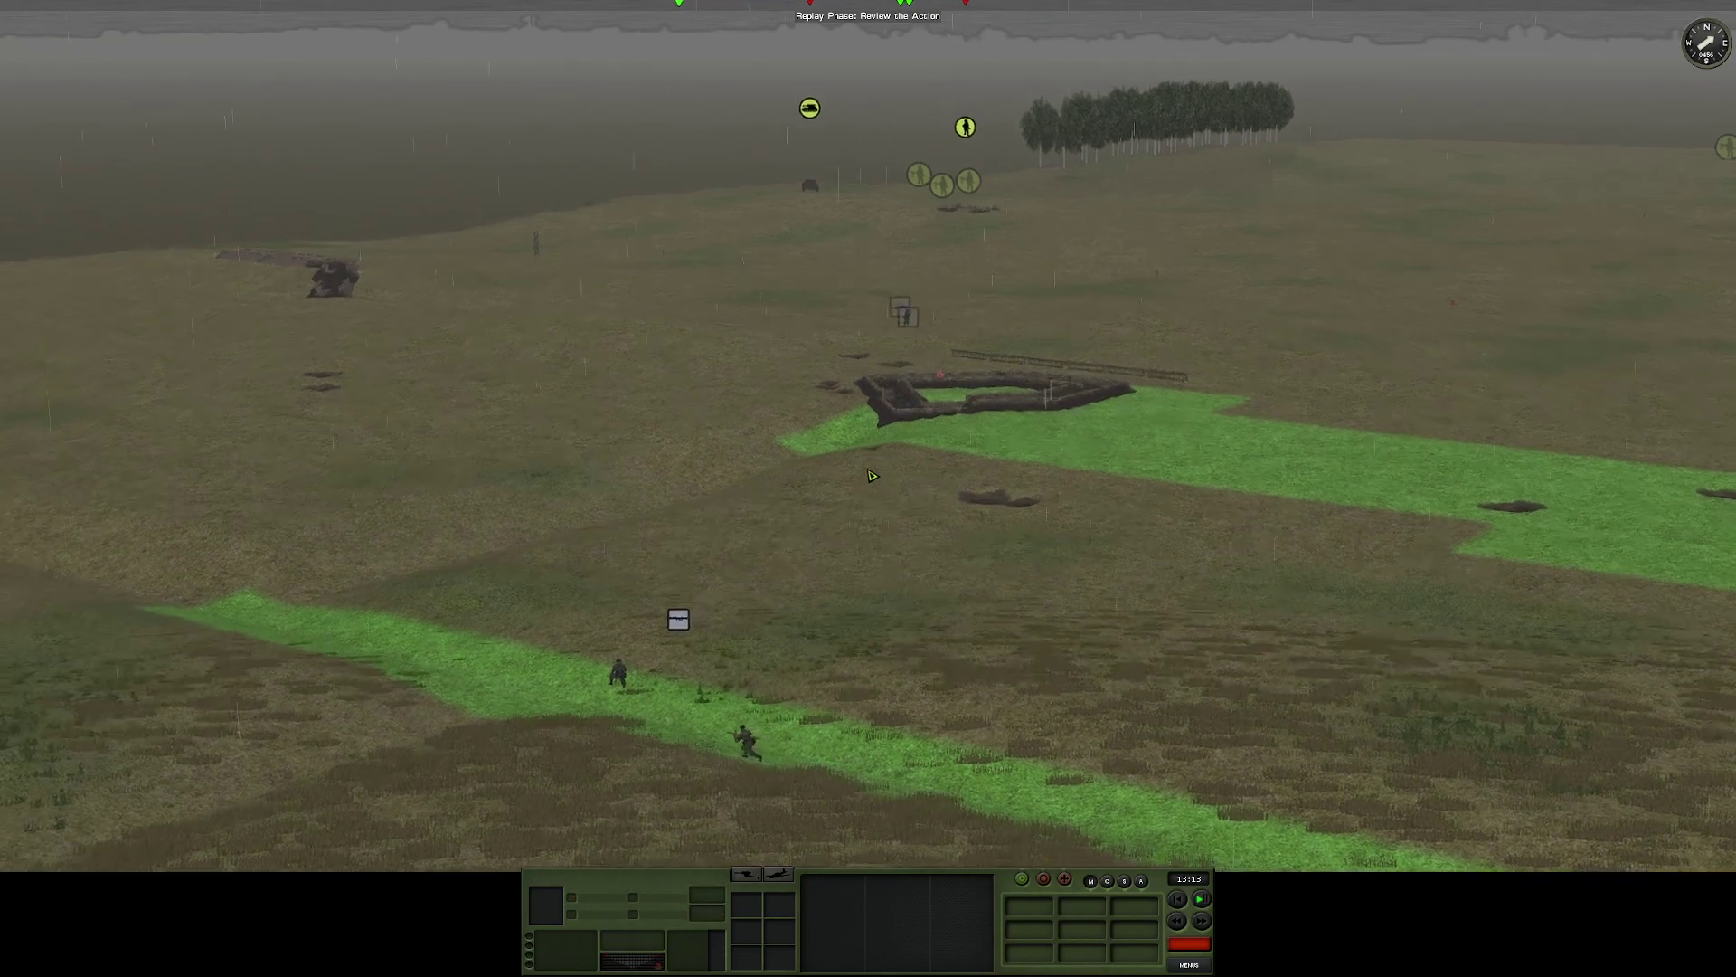
{"action": "scroll", "coordinate": [872, 472], "scroll_direction": "up", "scroll_amount": 3}
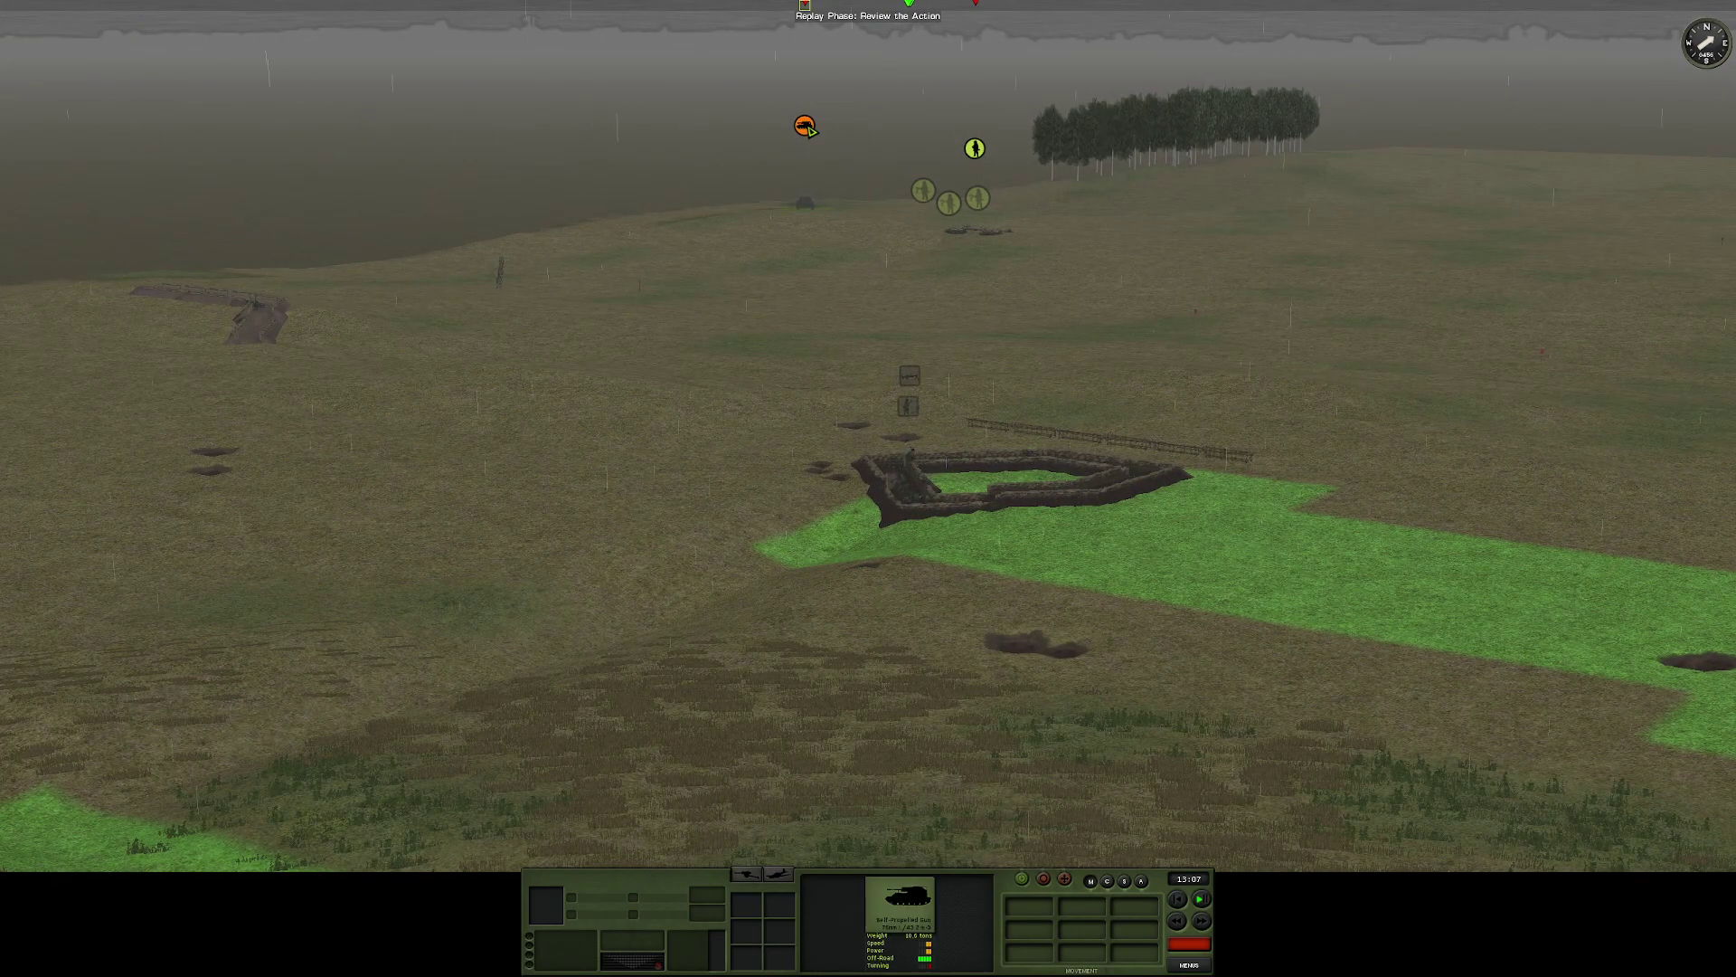
{"action": "scroll", "coordinate": [765, 204], "scroll_direction": "down", "scroll_amount": 3}
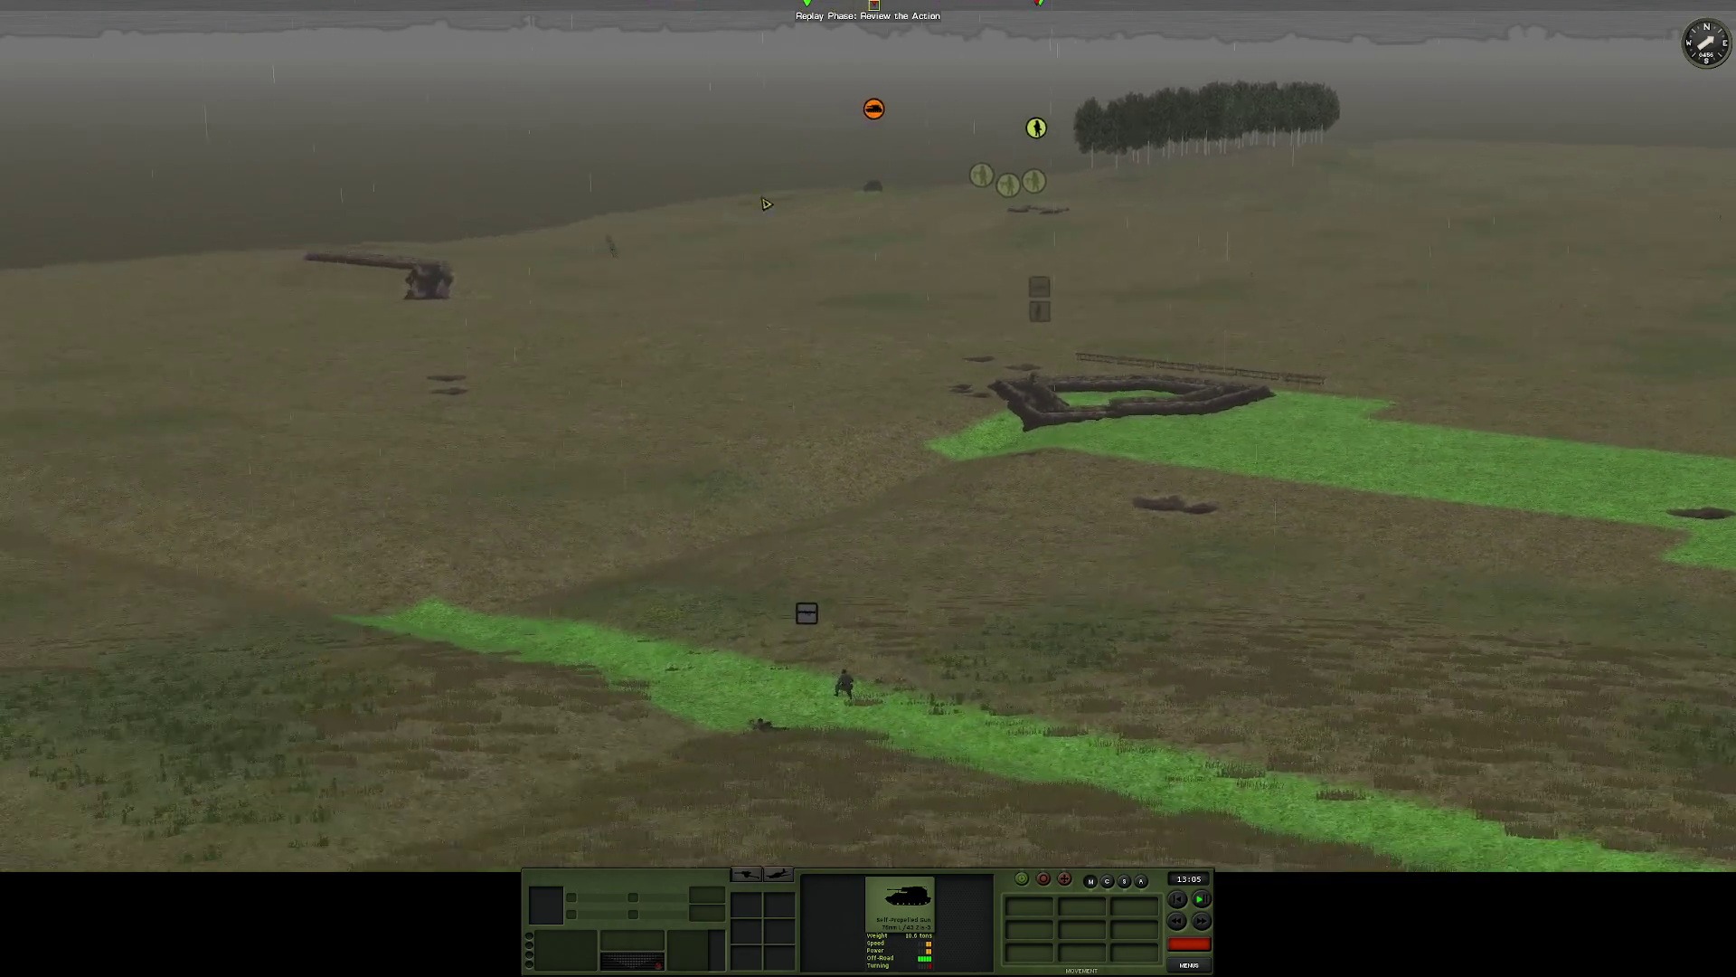
{"action": "scroll", "coordinate": [911, 483], "scroll_direction": "up", "scroll_amount": 3}
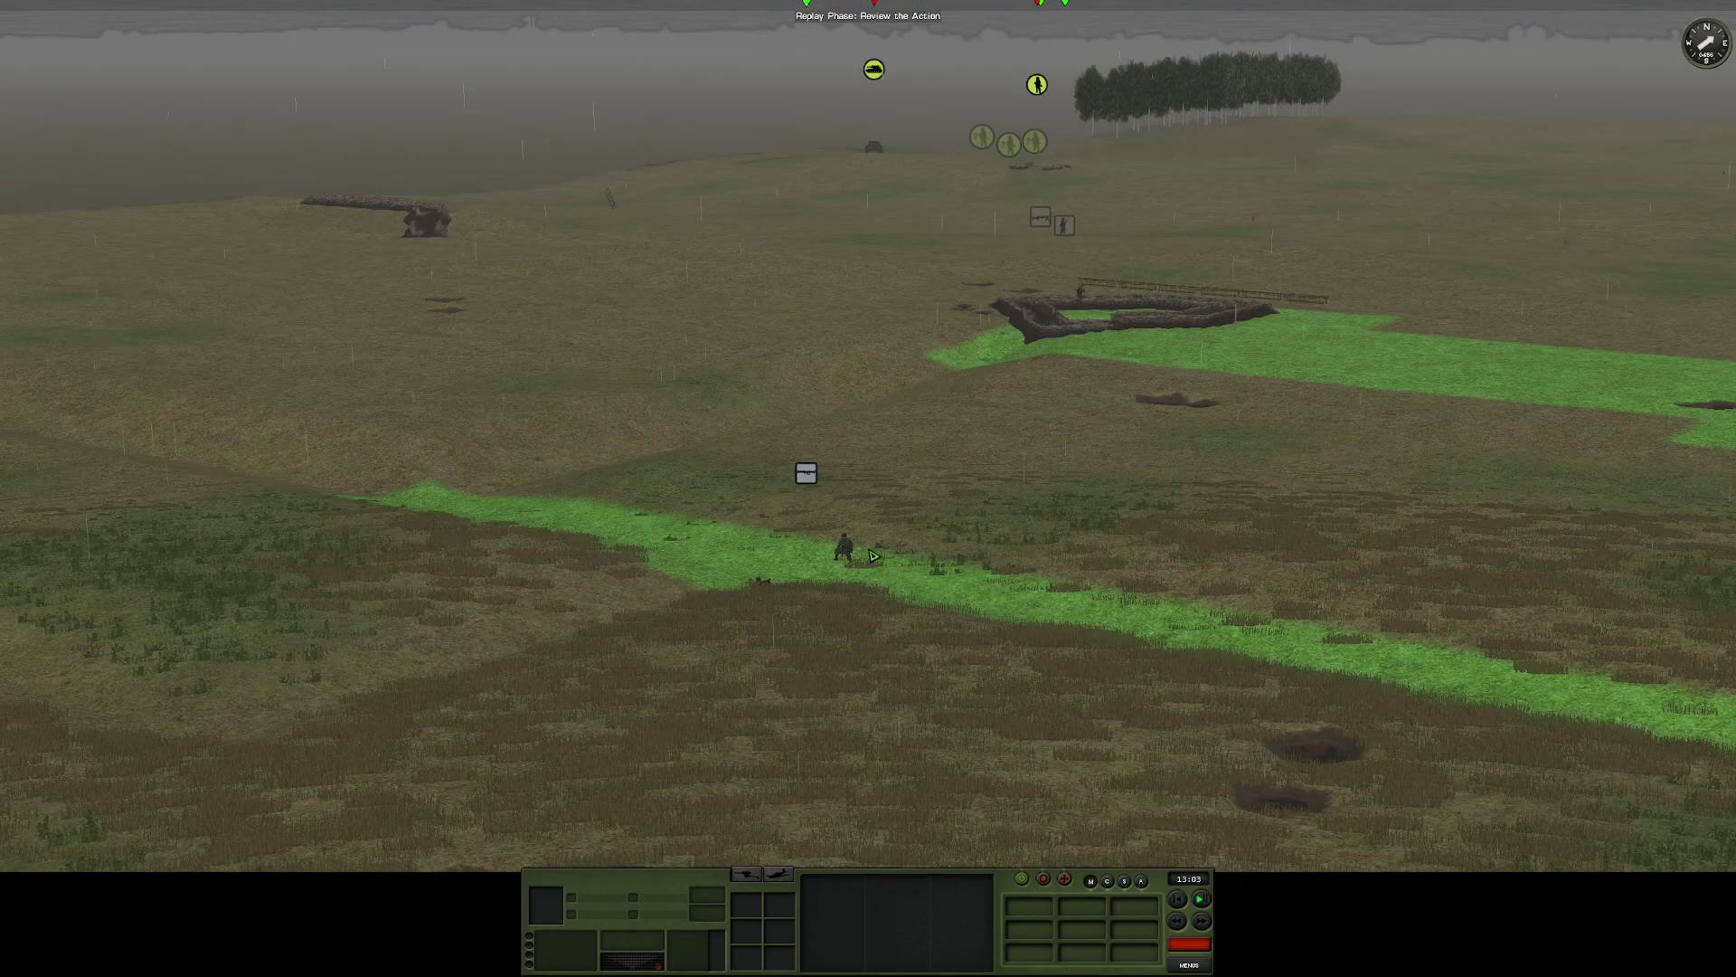
{"action": "scroll", "coordinate": [874, 556], "scroll_direction": "up", "scroll_amount": 3}
{"action": "scroll", "coordinate": [872, 461], "scroll_direction": "up", "scroll_amount": 3}
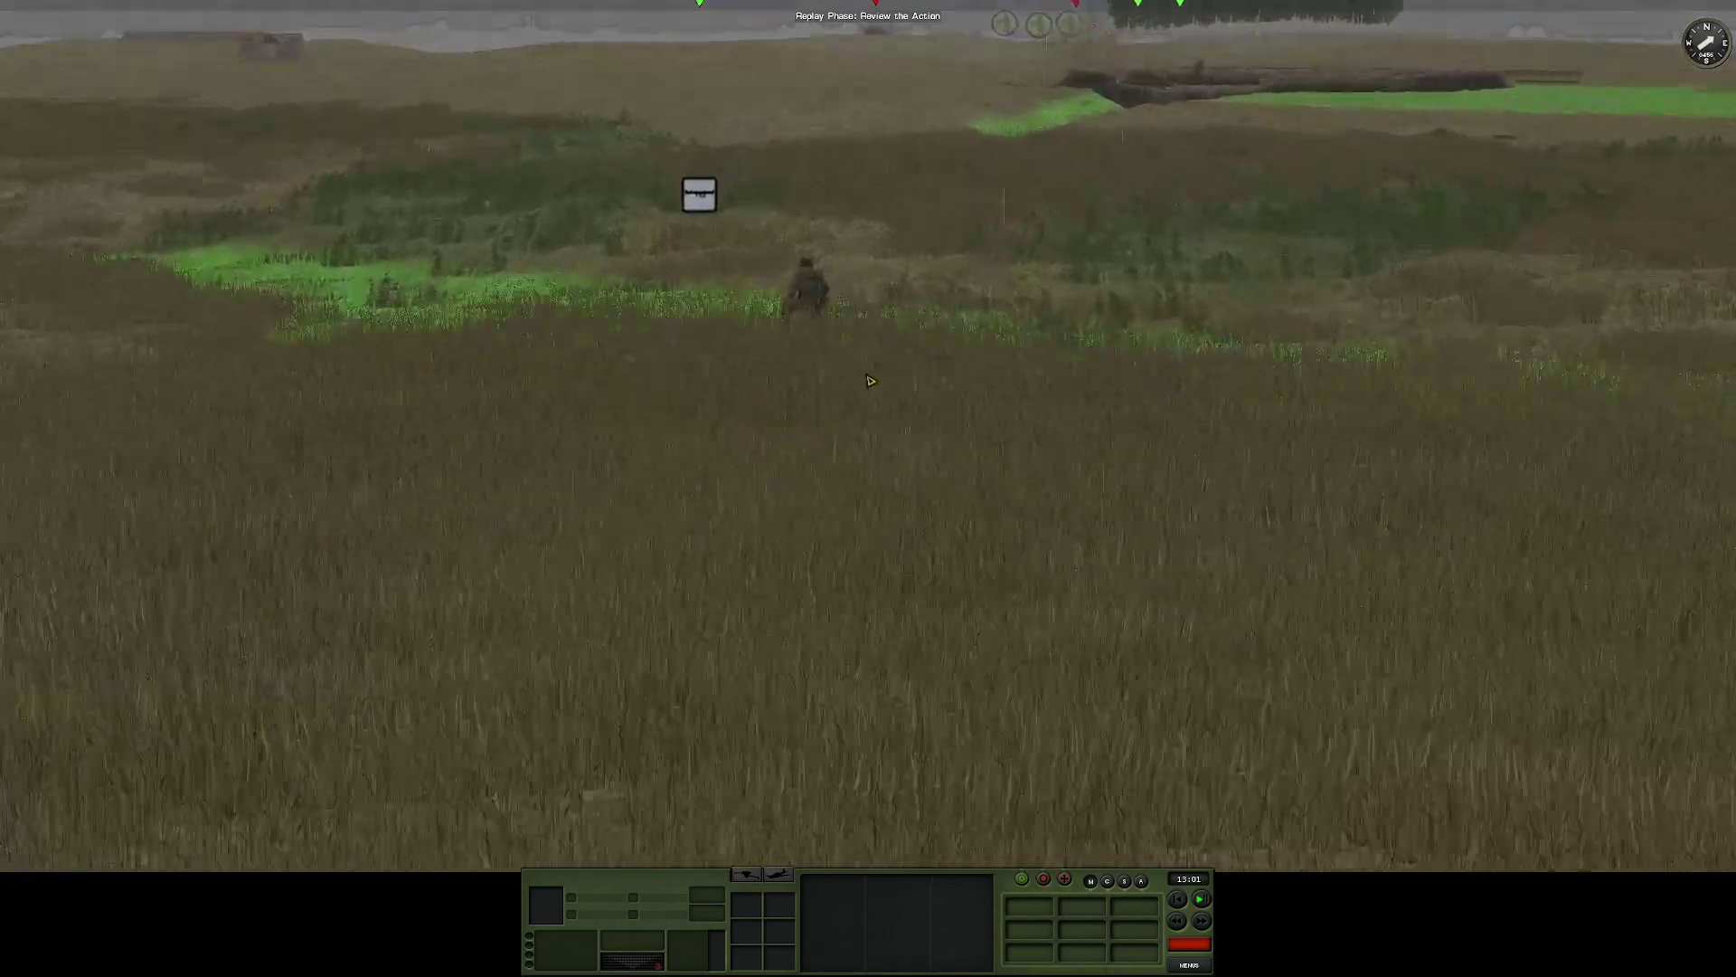
{"action": "scroll", "coordinate": [868, 380], "scroll_direction": "down", "scroll_amount": 5}
{"action": "scroll", "coordinate": [825, 393], "scroll_direction": "down", "scroll_amount": 4}
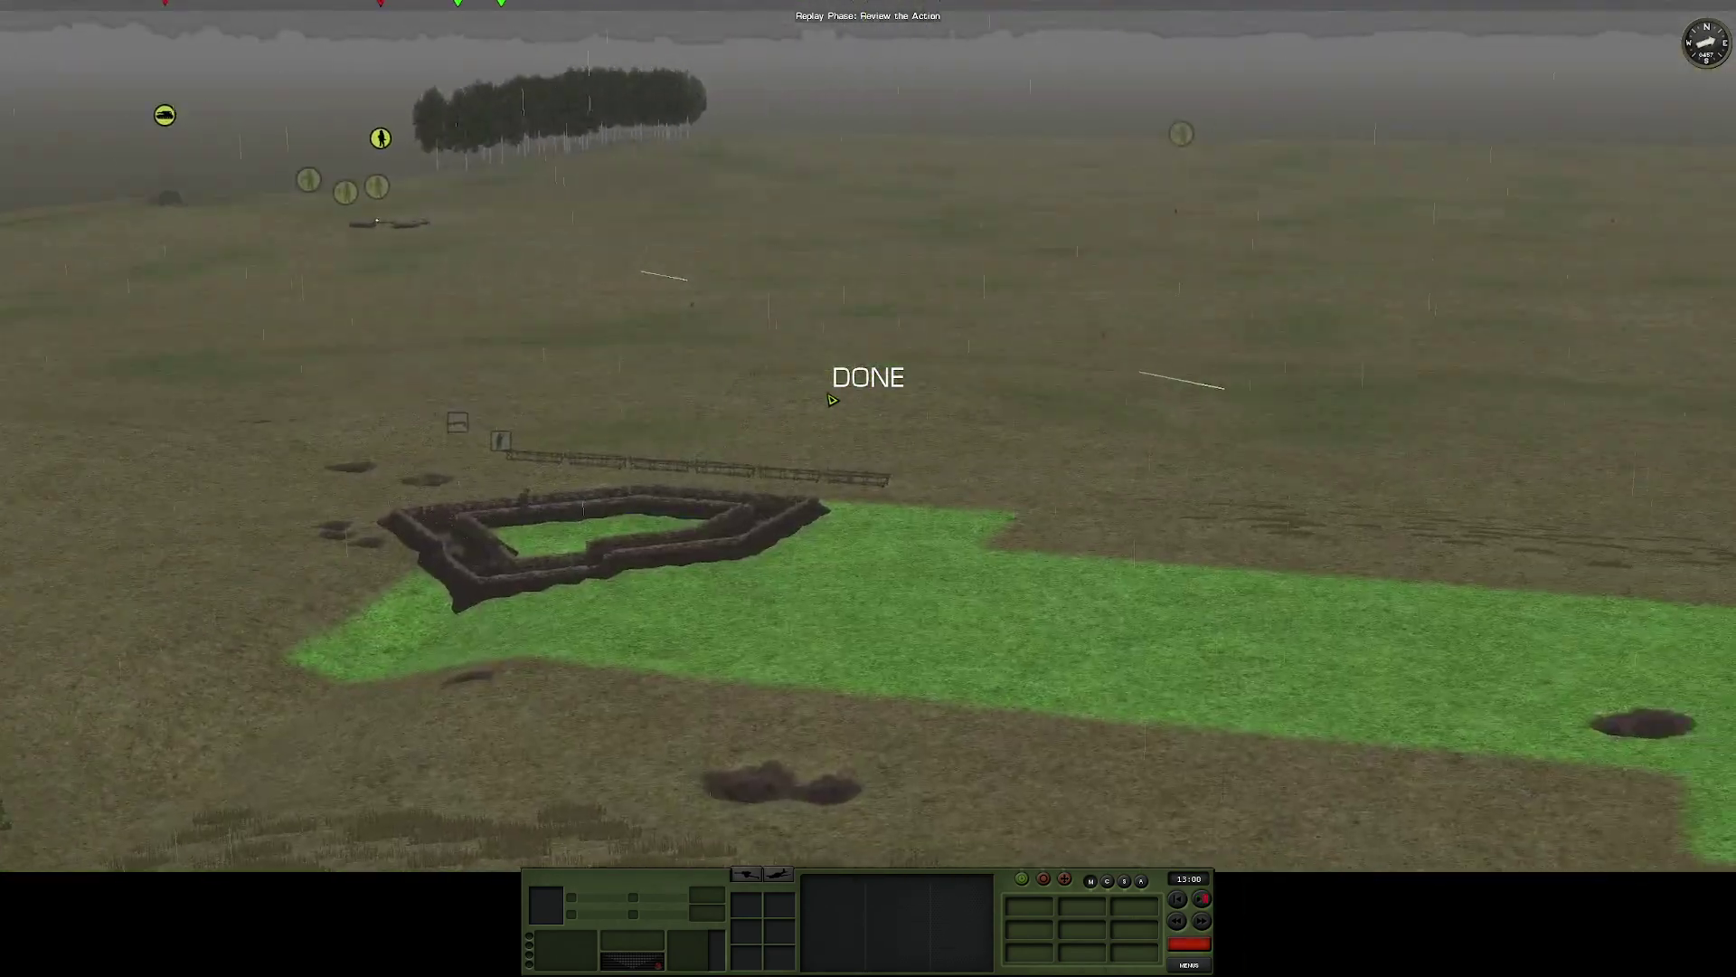
{"action": "scroll", "coordinate": [869, 449], "scroll_direction": "down", "scroll_amount": 4}
Pan the camera over the battlefield to survey the first and main lines
{"action": "mouse_move", "coordinate": [1059, 557]}
{"action": "left_mouse_down"}
{"action": "mouse_move", "coordinate": [1191, 857]}
{"action": "mouse_move", "coordinate": [814, 801]}
{"action": "left_mouse_up"}
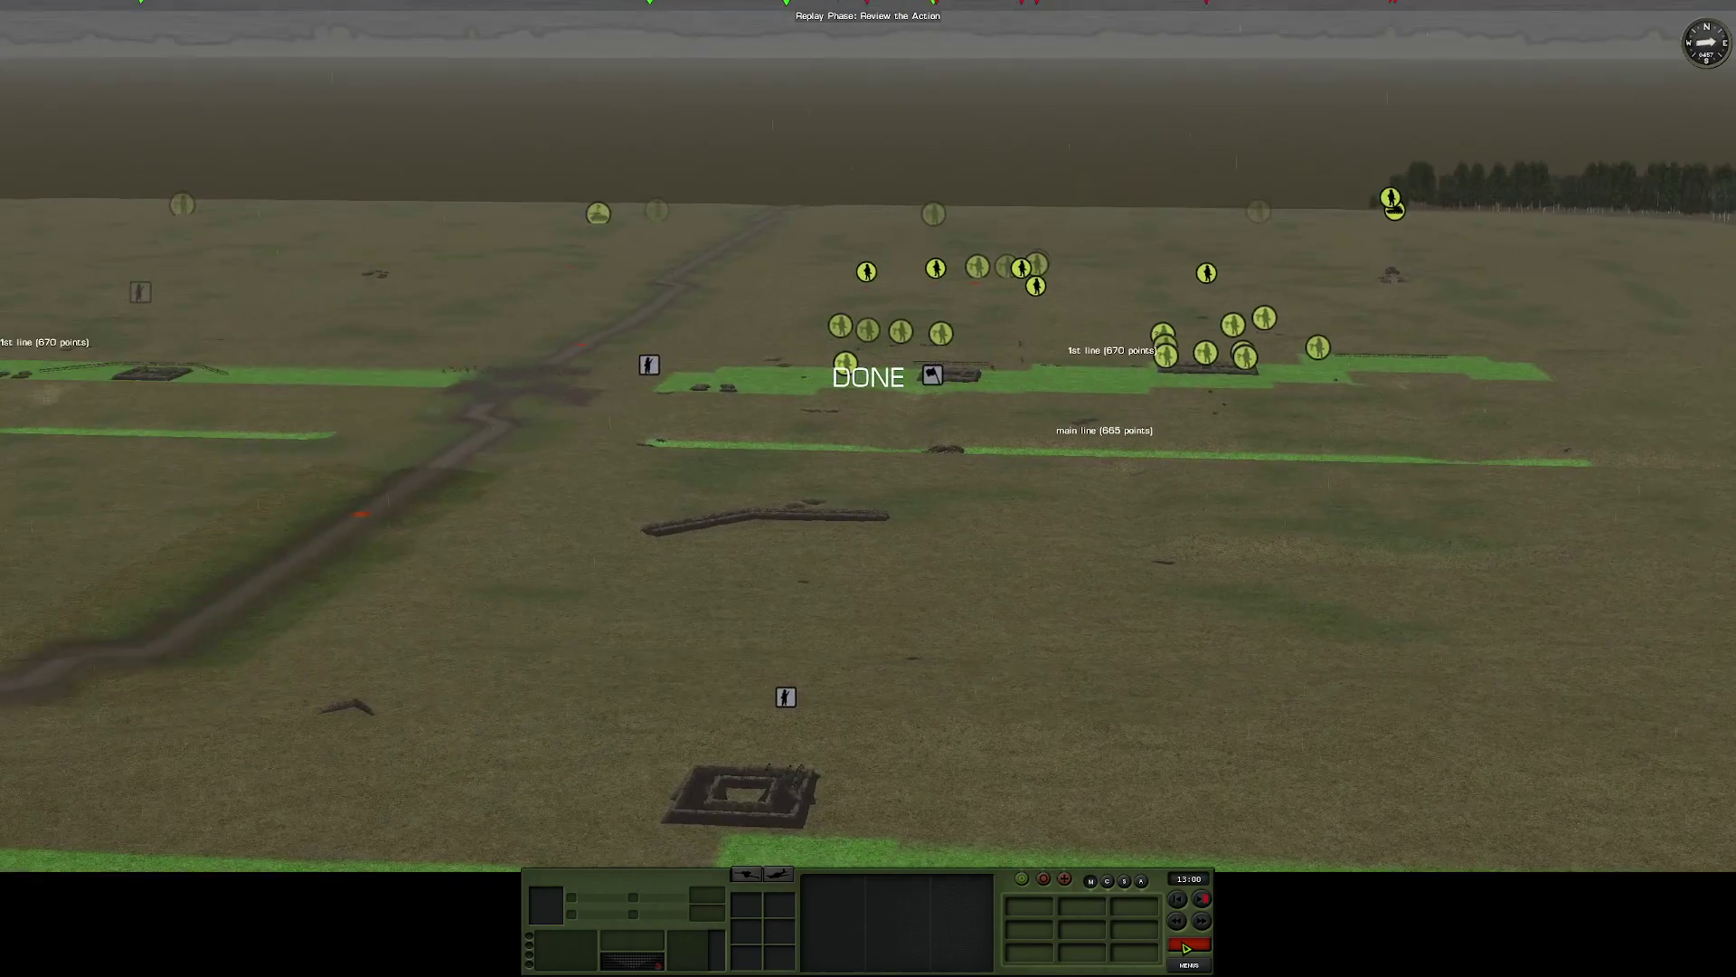
{"action": "scroll", "coordinate": [974, 437], "scroll_direction": "up", "scroll_amount": 1}
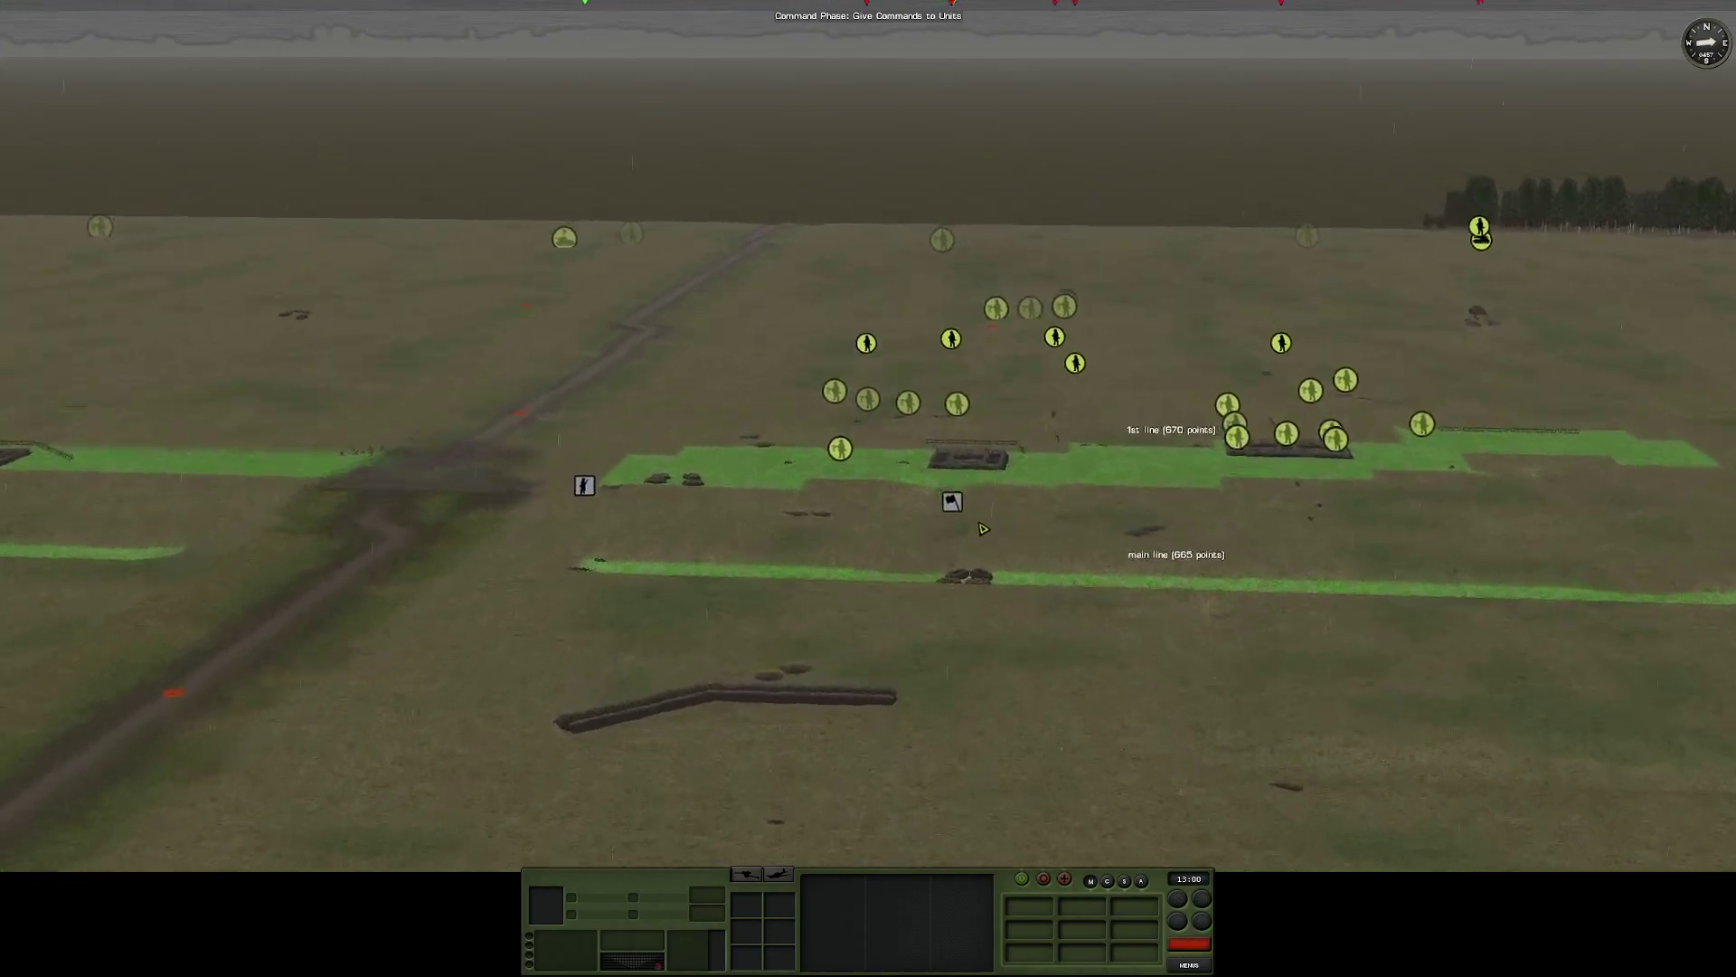
Select the Machinegun Section HQ and view the artillery it can call
{"action": "left_click", "coordinate": [952, 502]}
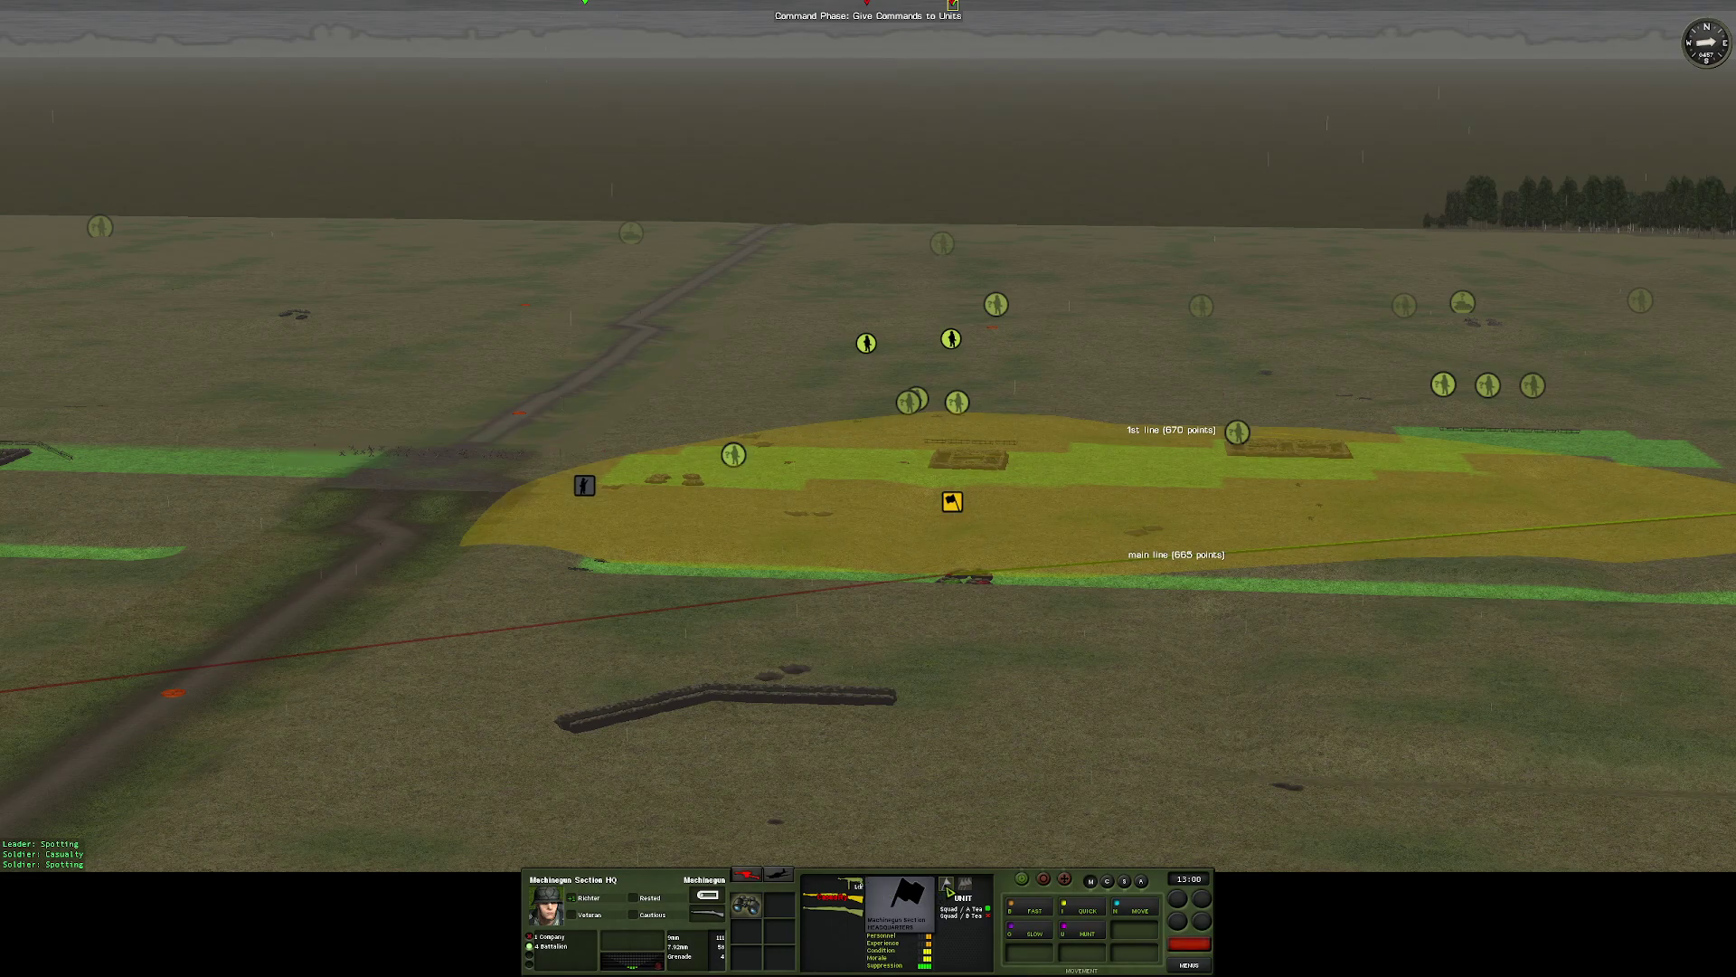
{"action": "left_click", "coordinate": [745, 877]}
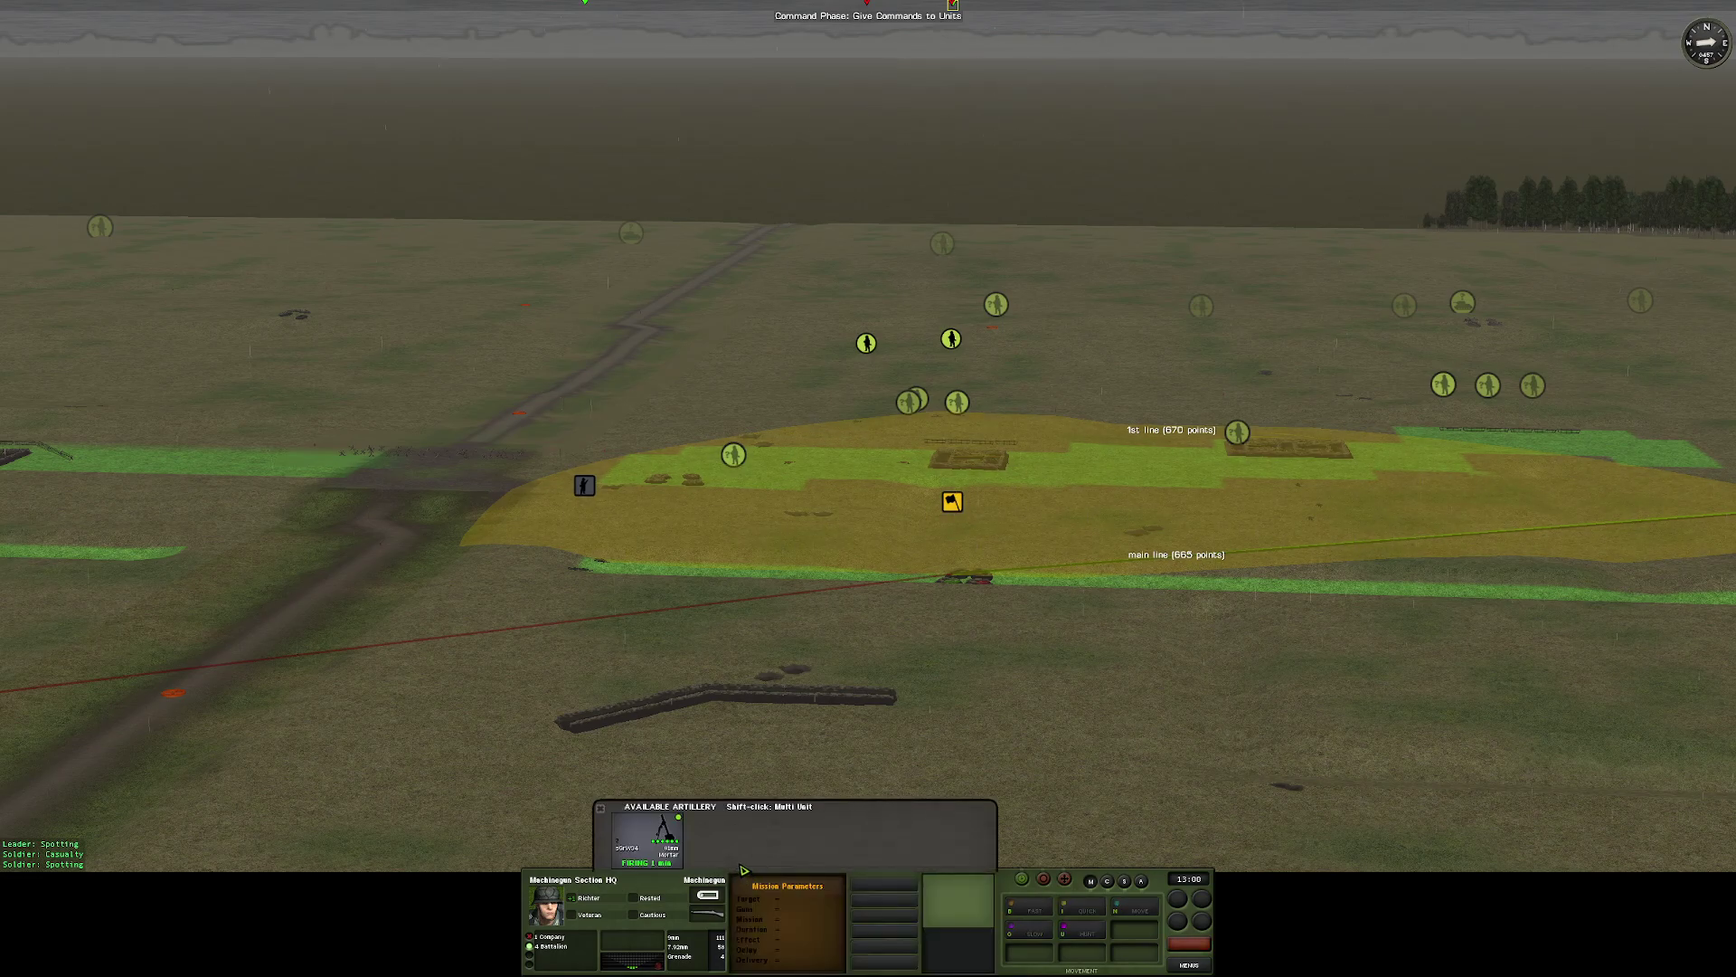
{"action": "key", "text": "s"}
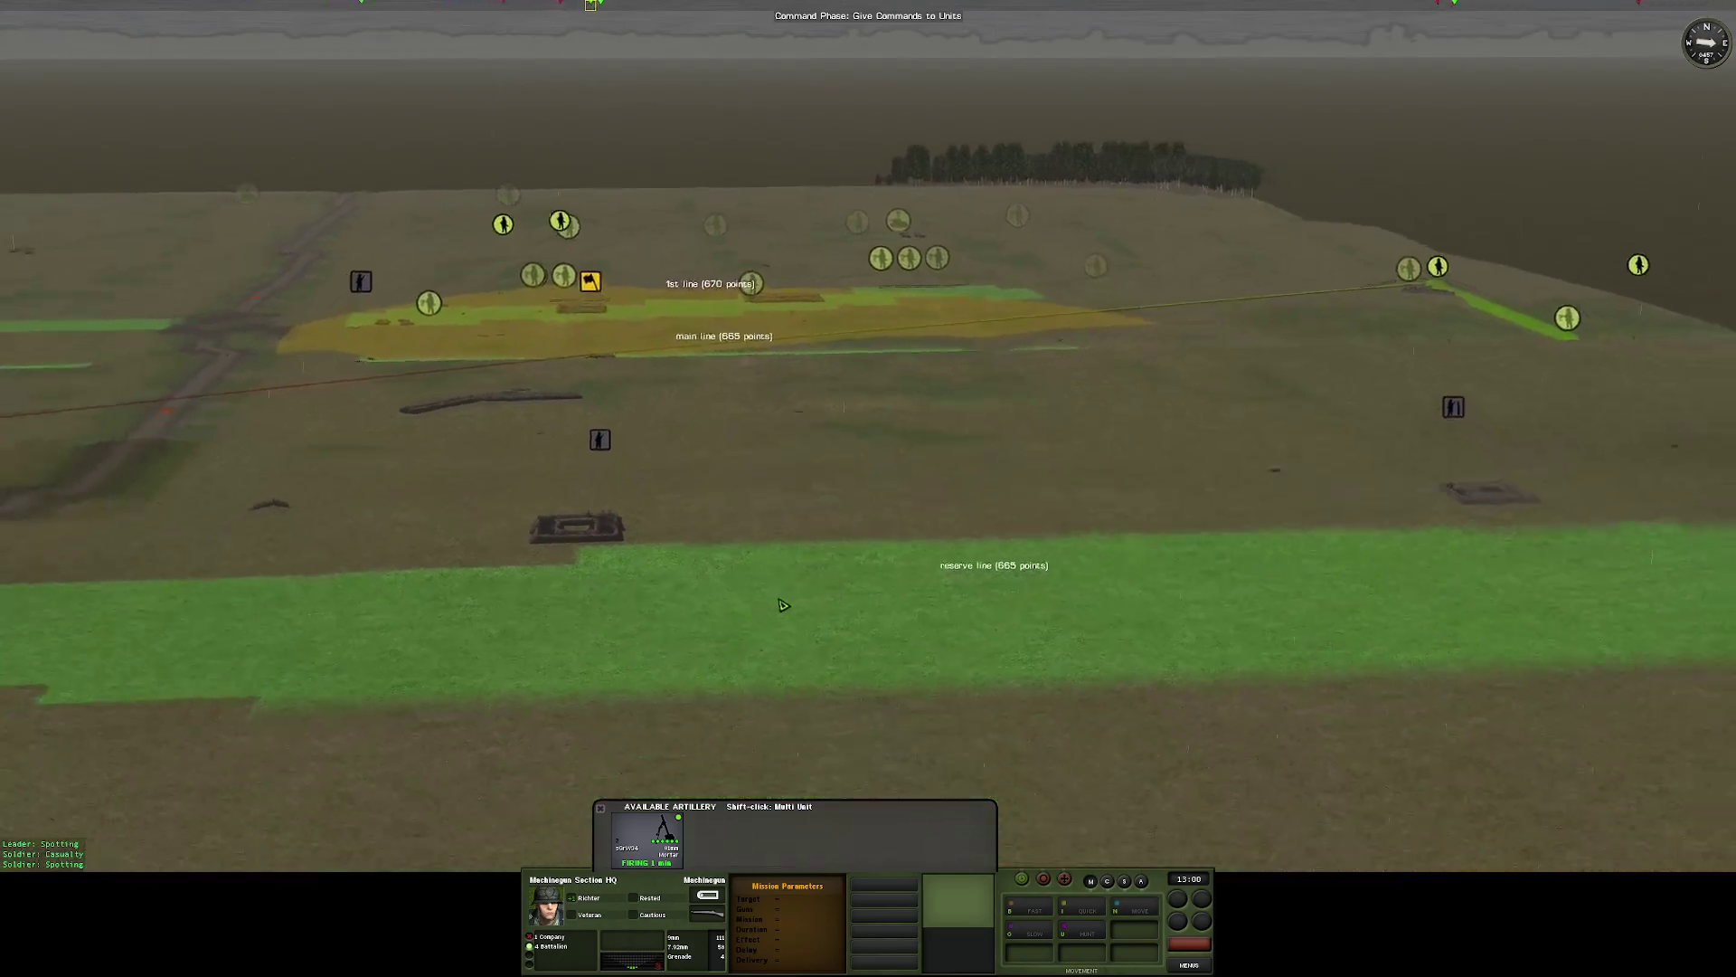
{"action": "key", "text": "s"}
{"action": "key", "text": "a"}
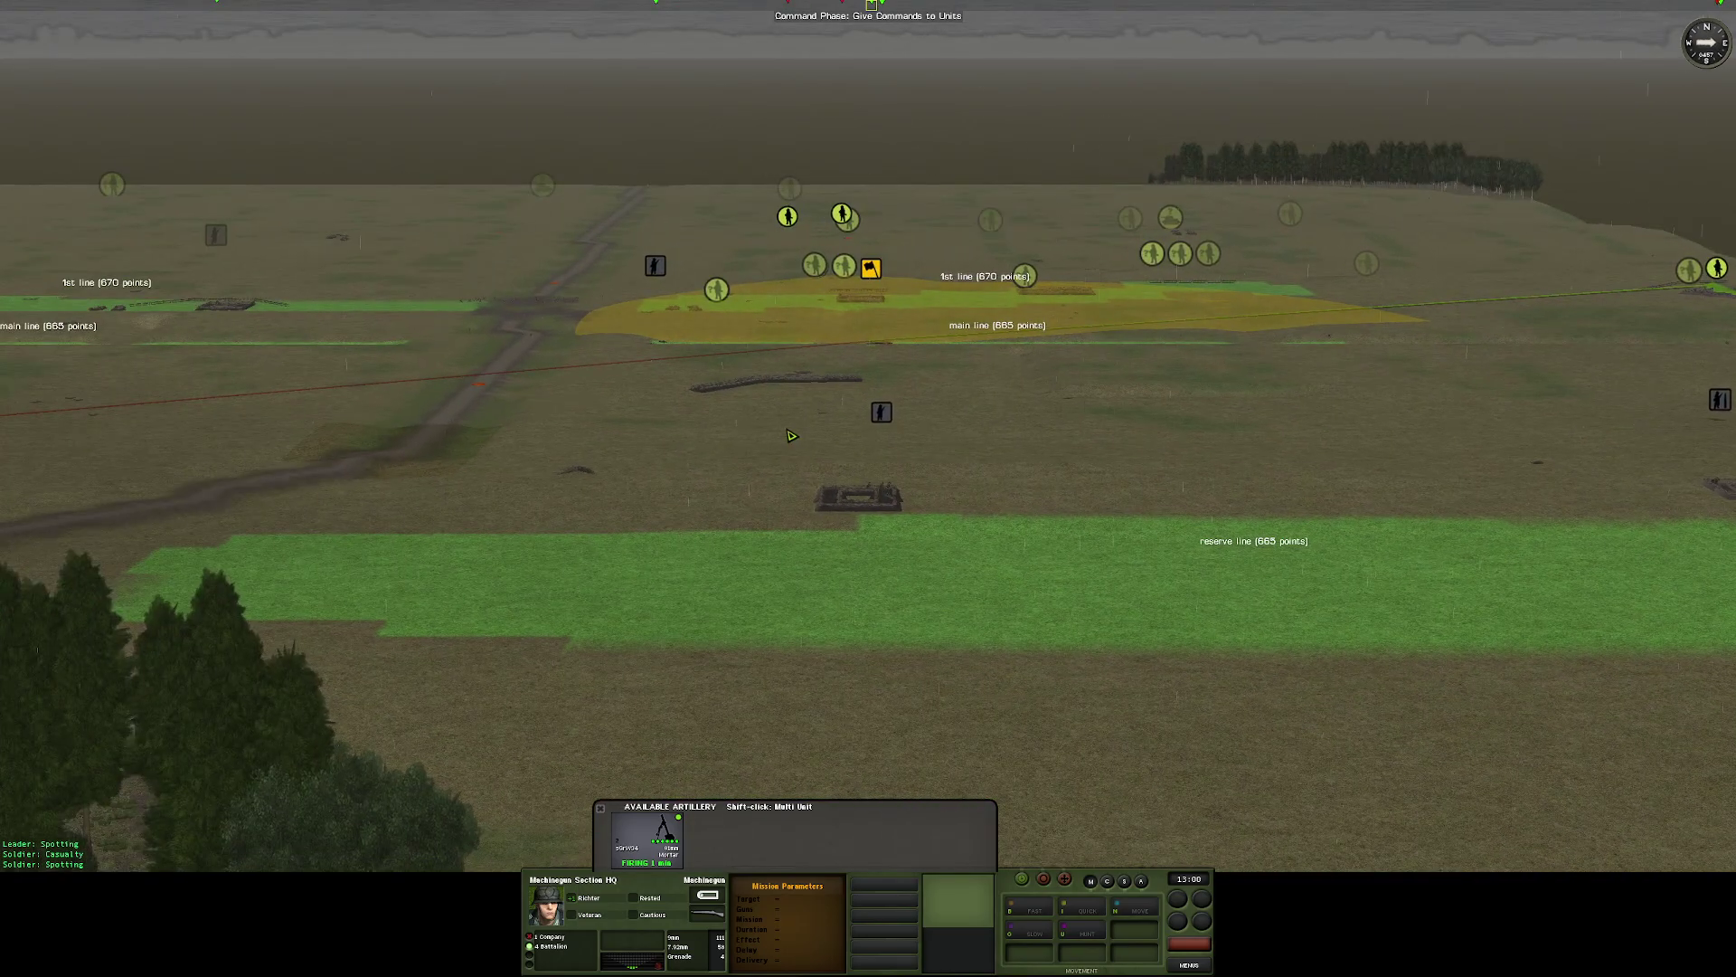
Check the Forward Observer's available artillery, then close the list
{"action": "key", "text": "plus"}
{"action": "key", "text": "plus"}
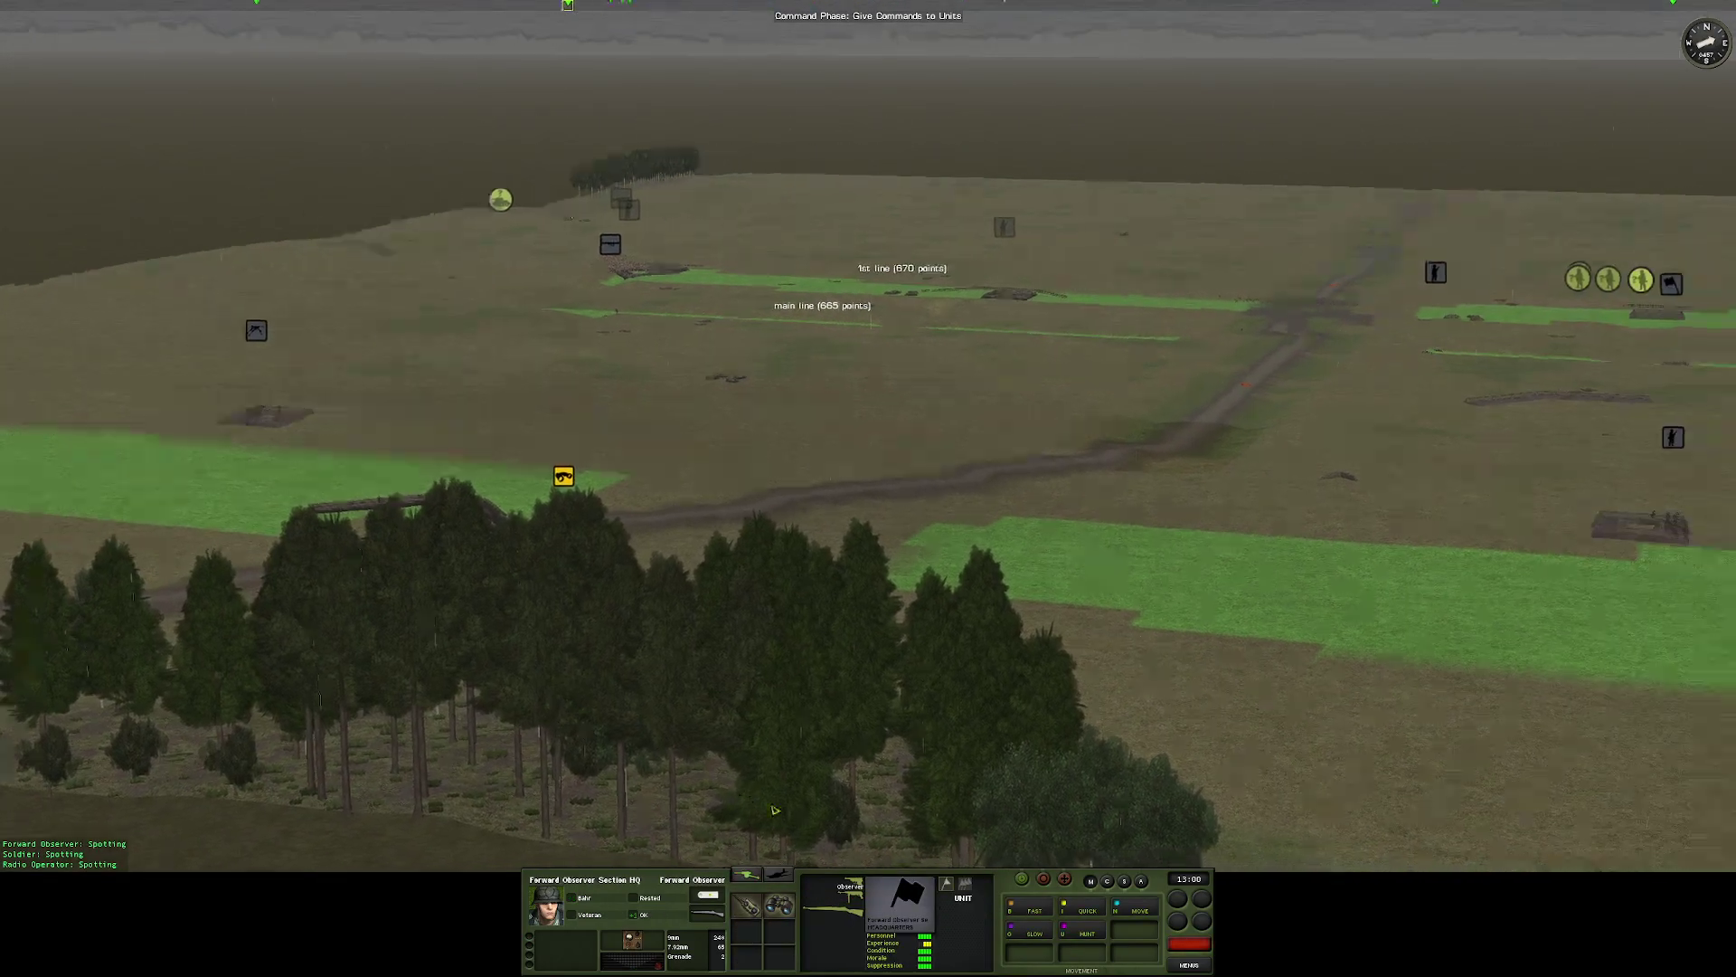
{"action": "left_click", "coordinate": [774, 902]}
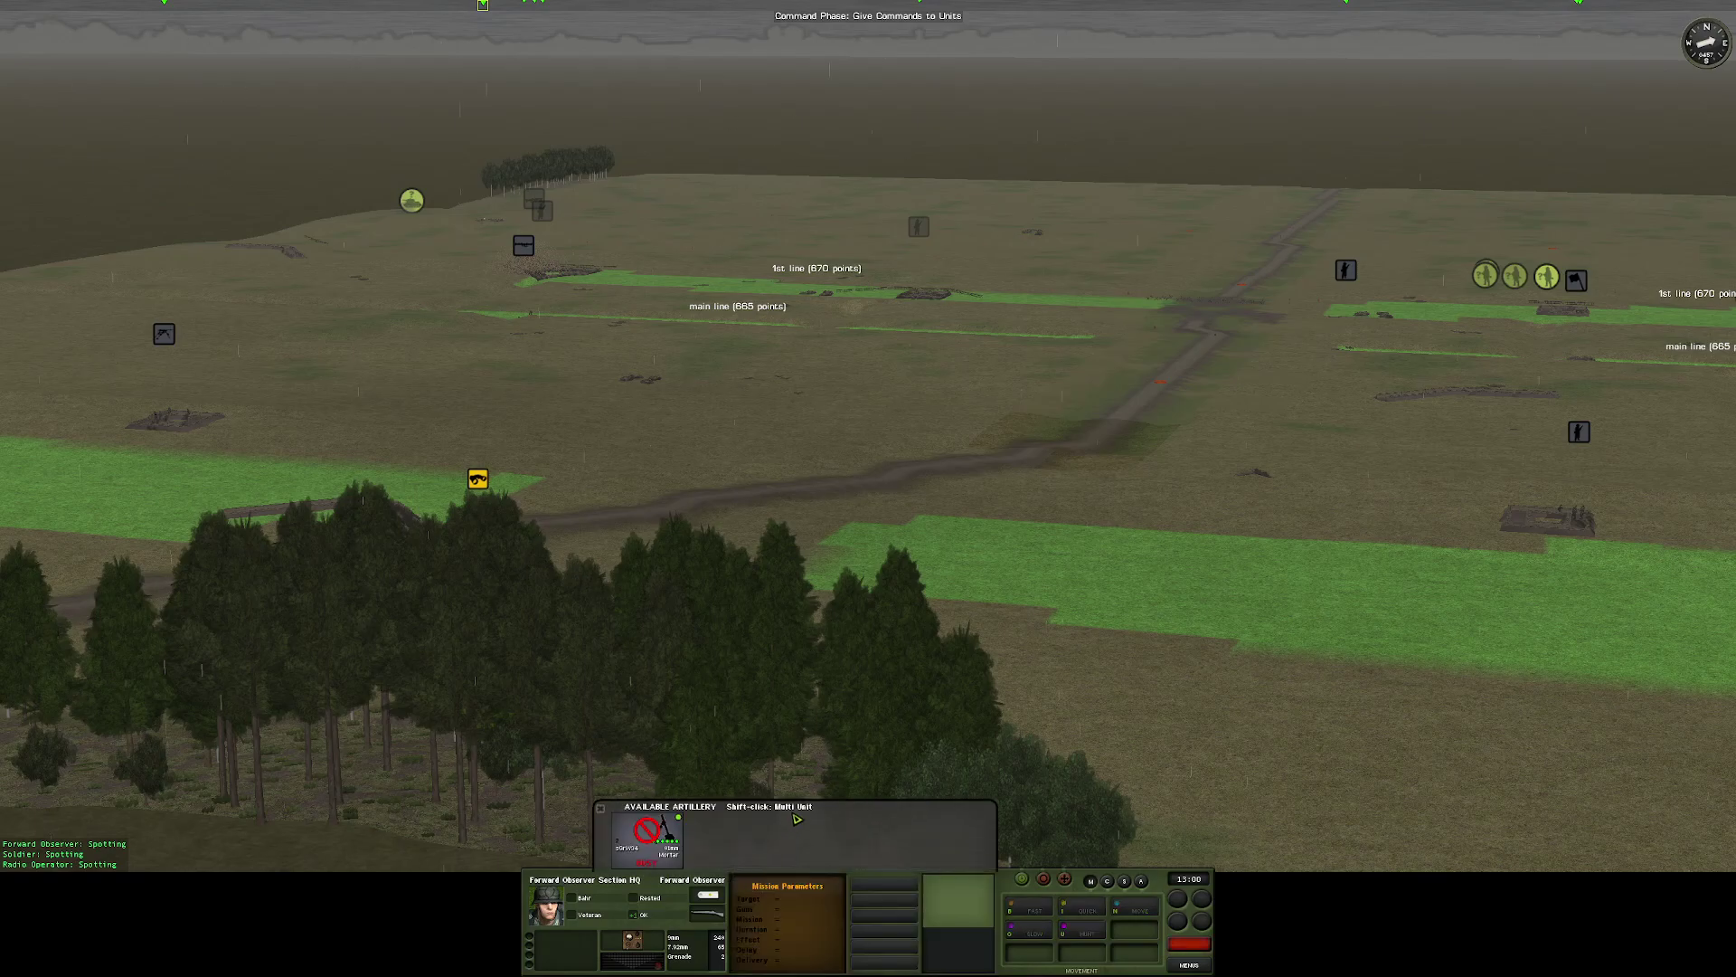
{"action": "left_click", "coordinate": [476, 480]}
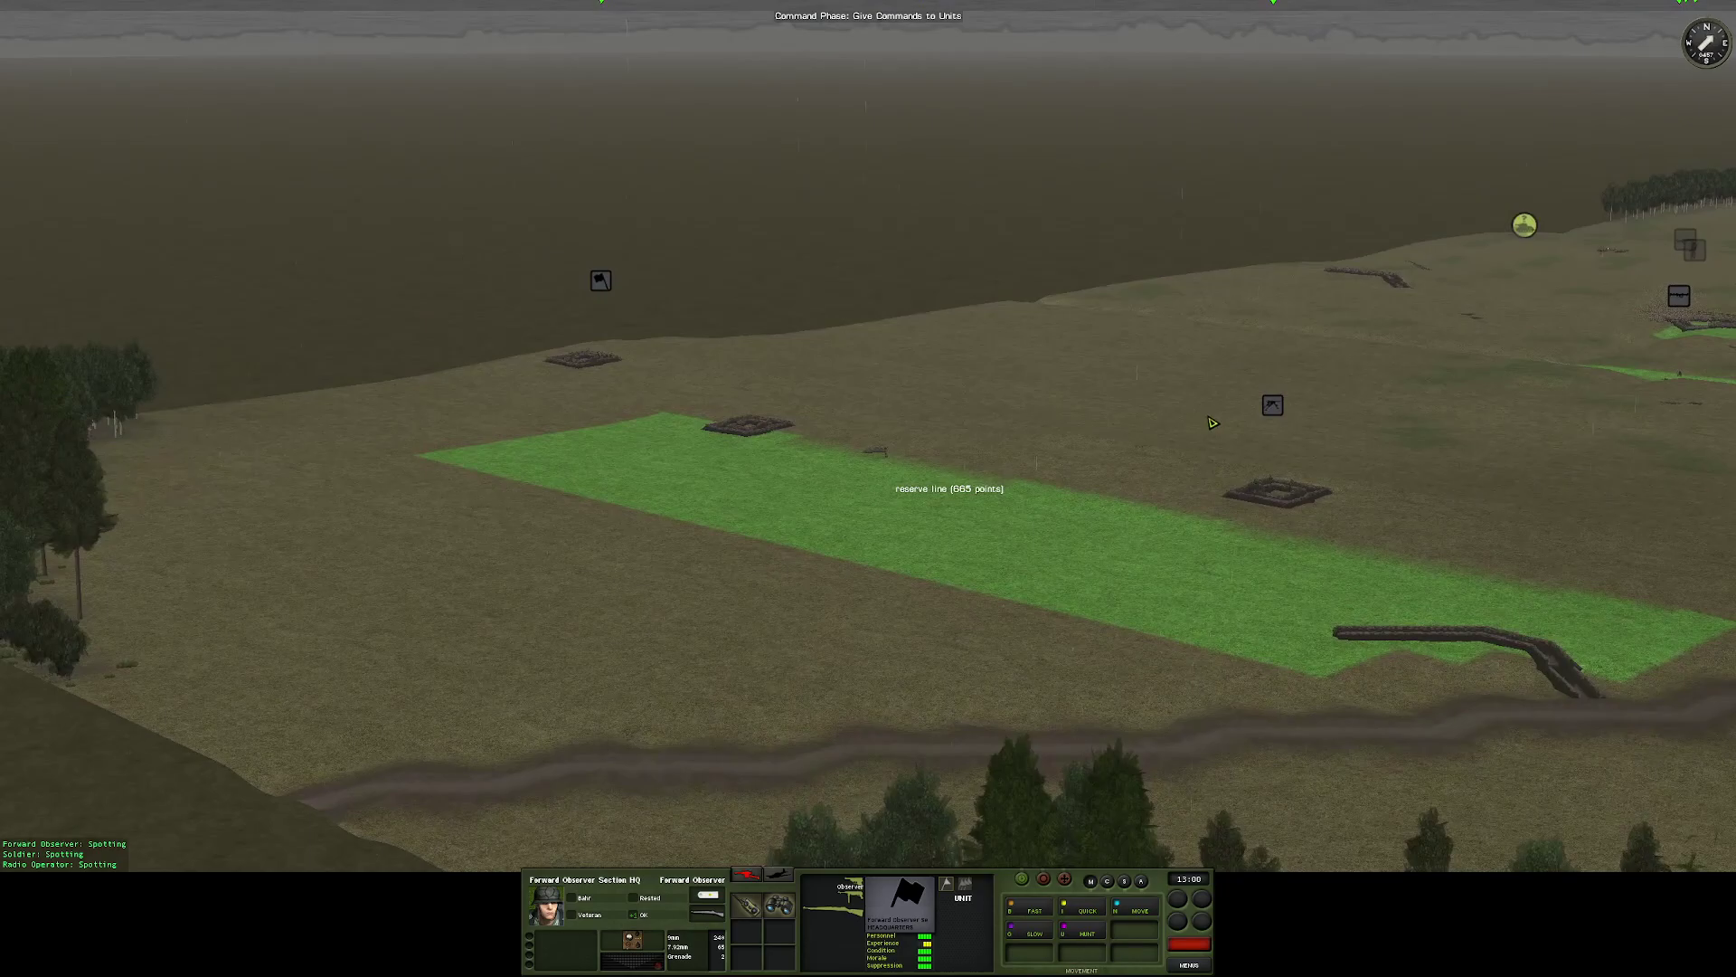
Order the Heavy Machinegun A Team to deploy its weapon, then deselect it
{"action": "key", "text": "plus"}
{"action": "key", "text": "plus"}
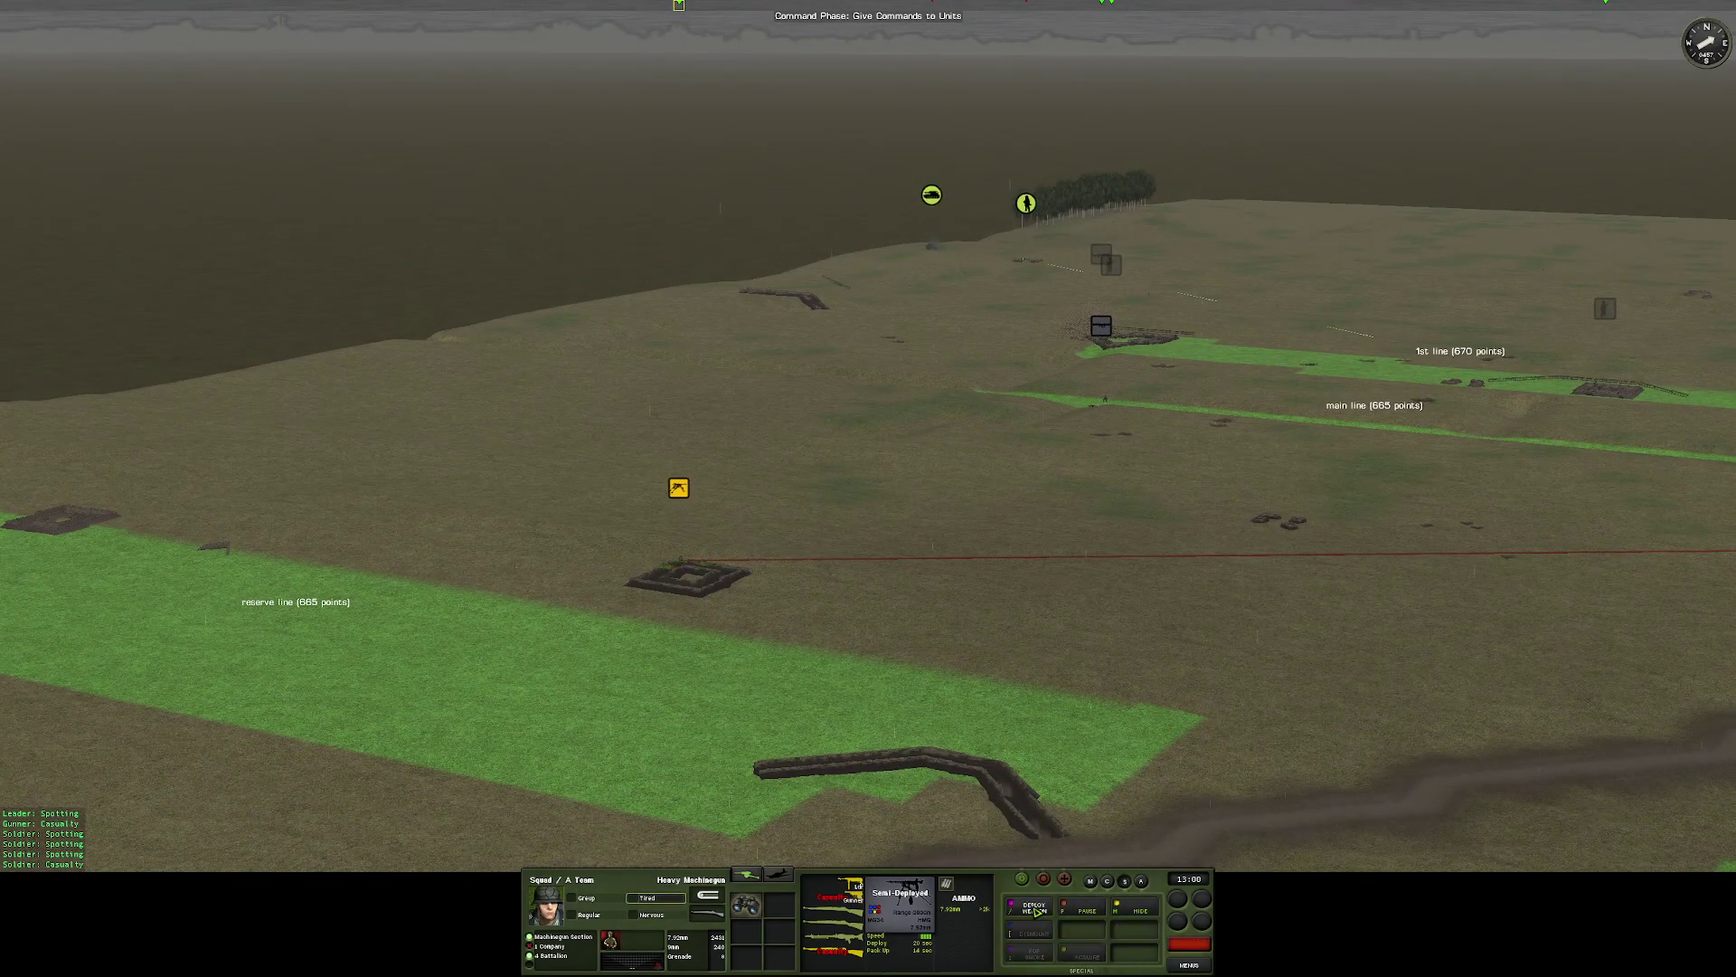
{"action": "left_click", "coordinate": [1034, 906]}
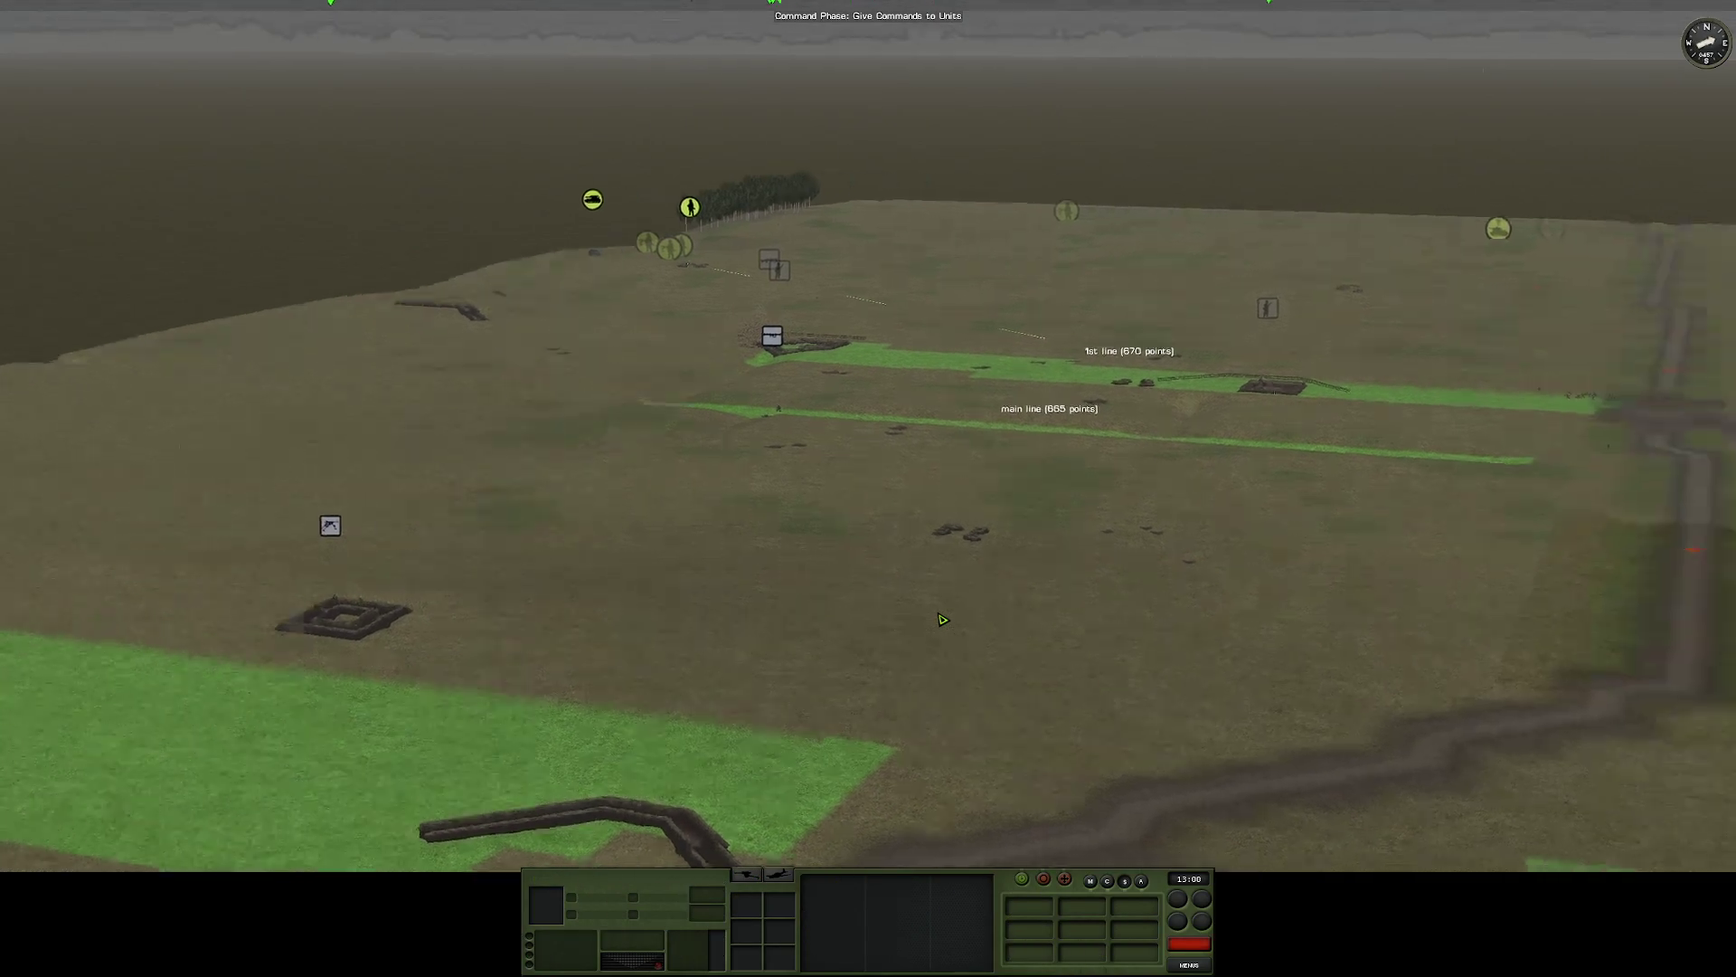
{"action": "key", "text": "Tab"}
Rotate and move the camera across the battlefield and defensive lines
{"action": "key", "text": "w"}
{"action": "key", "text": "w"}
{"action": "key", "text": "w"}
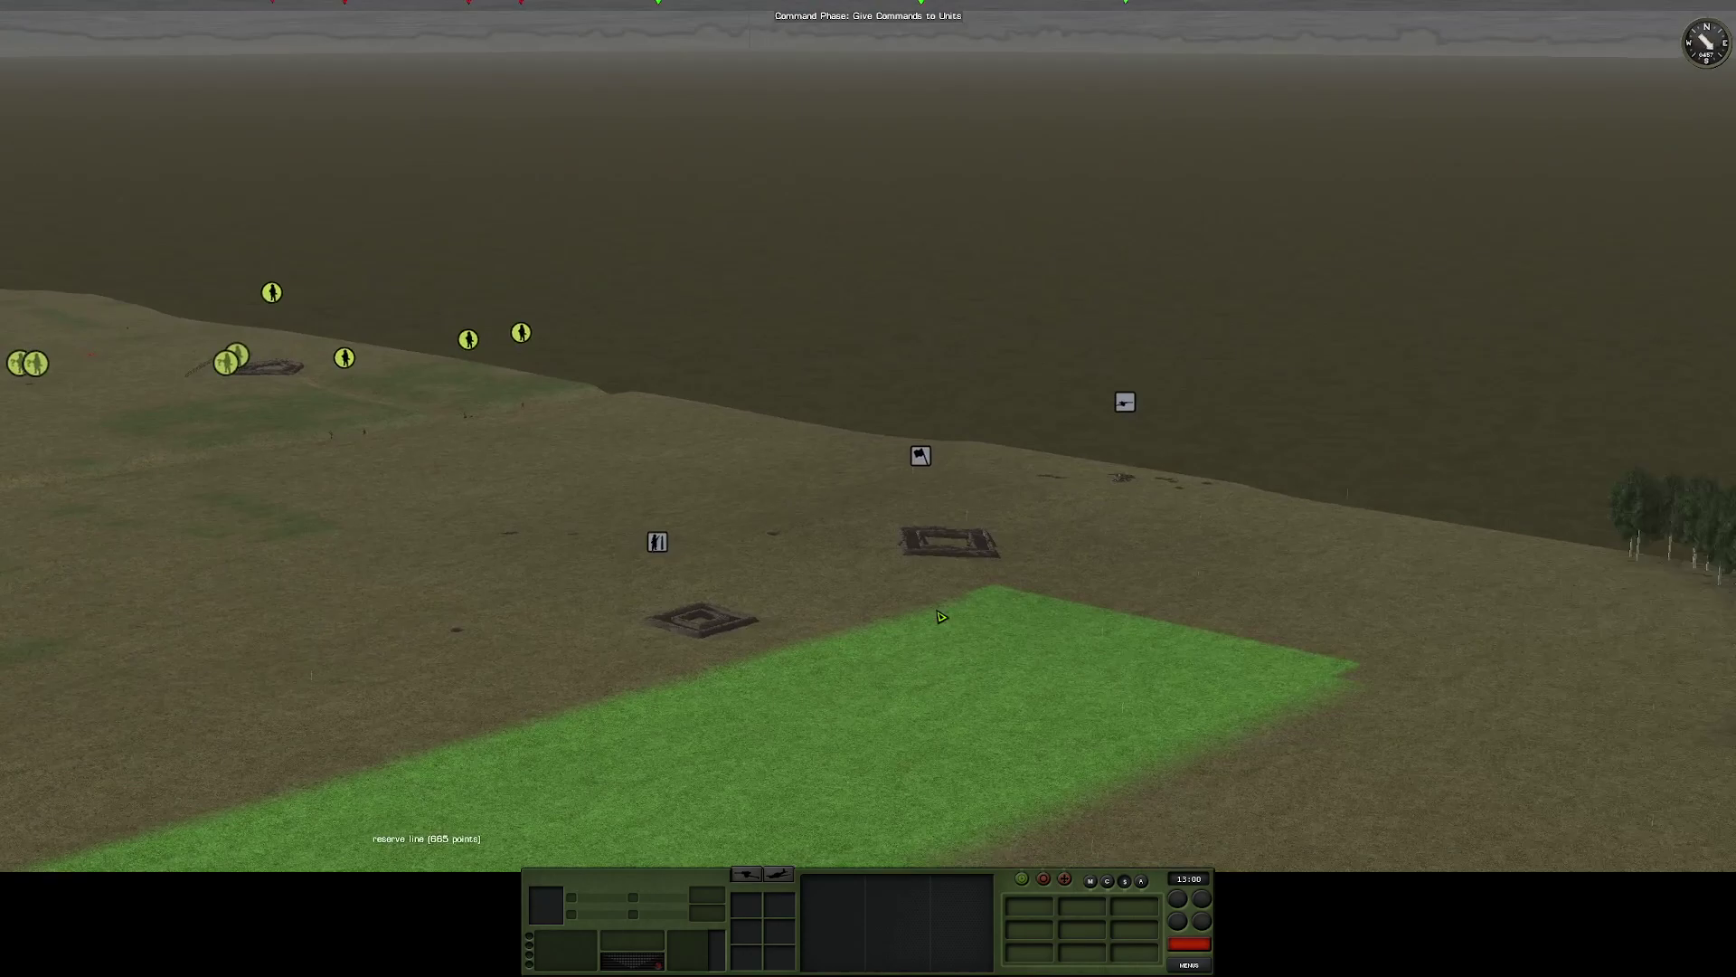
{"action": "key", "text": "q"}
{"action": "key", "text": "q"}
{"action": "key", "text": "q"}
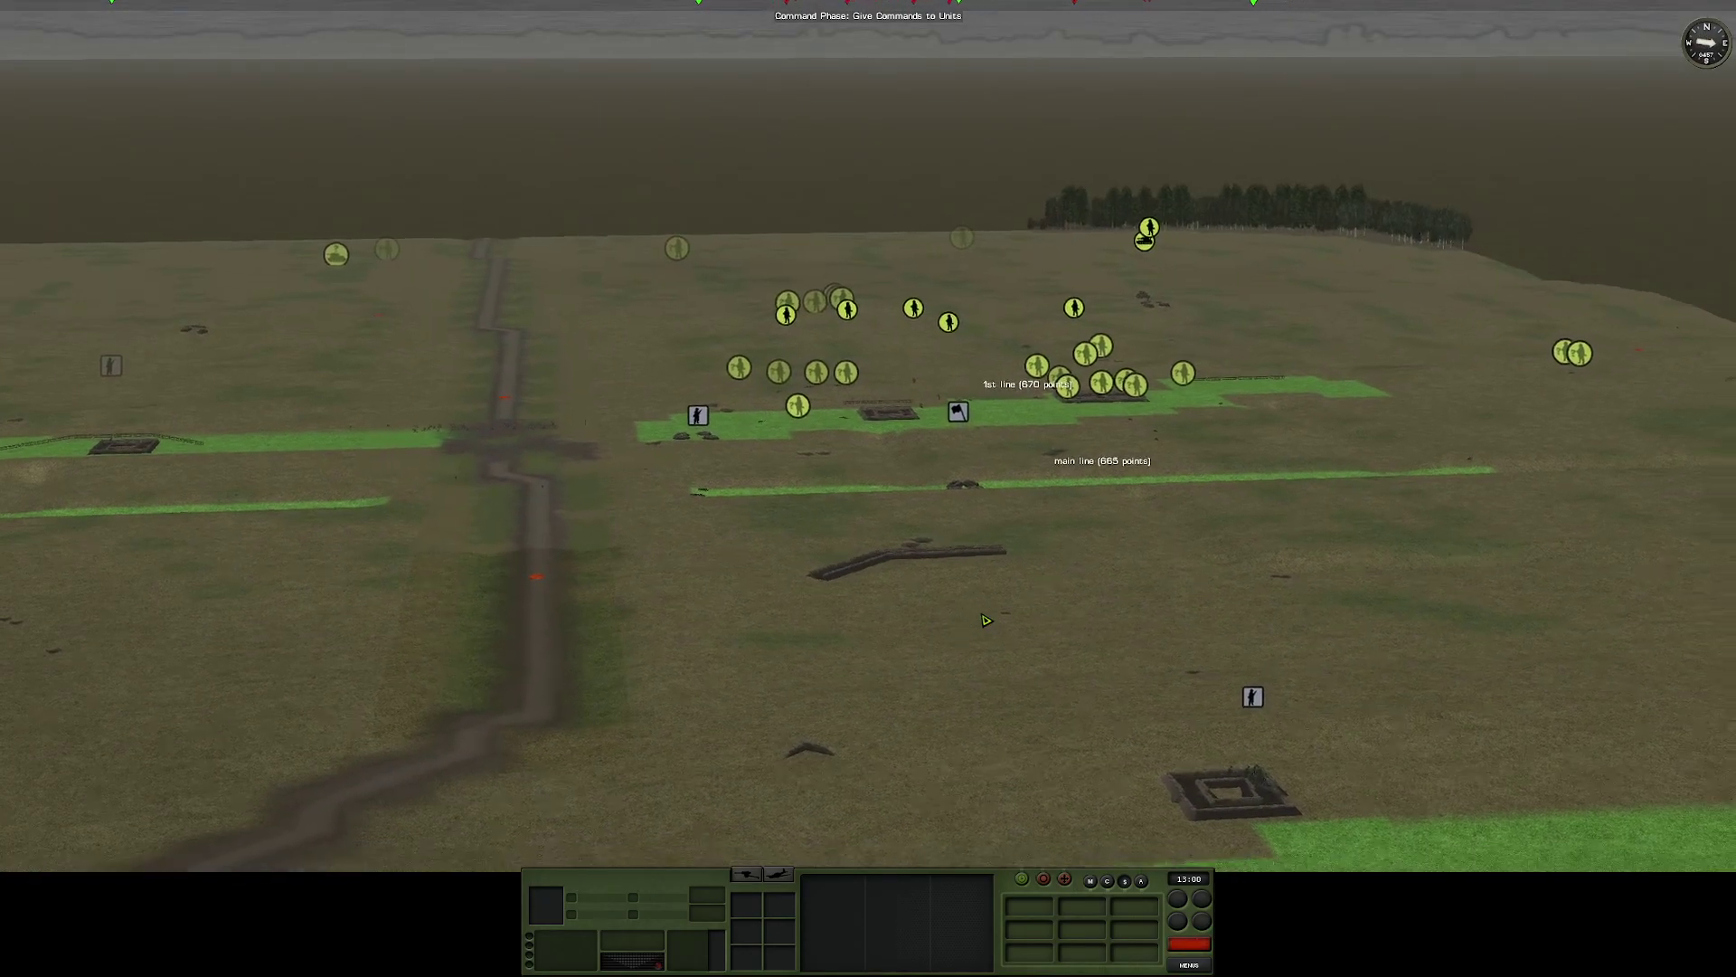
{"action": "key", "text": "q"}
{"action": "key", "text": "q"}
{"action": "key", "text": "q"}
{"action": "key", "text": "q"}
{"action": "key", "text": "q"}
{"action": "key", "text": "q"}
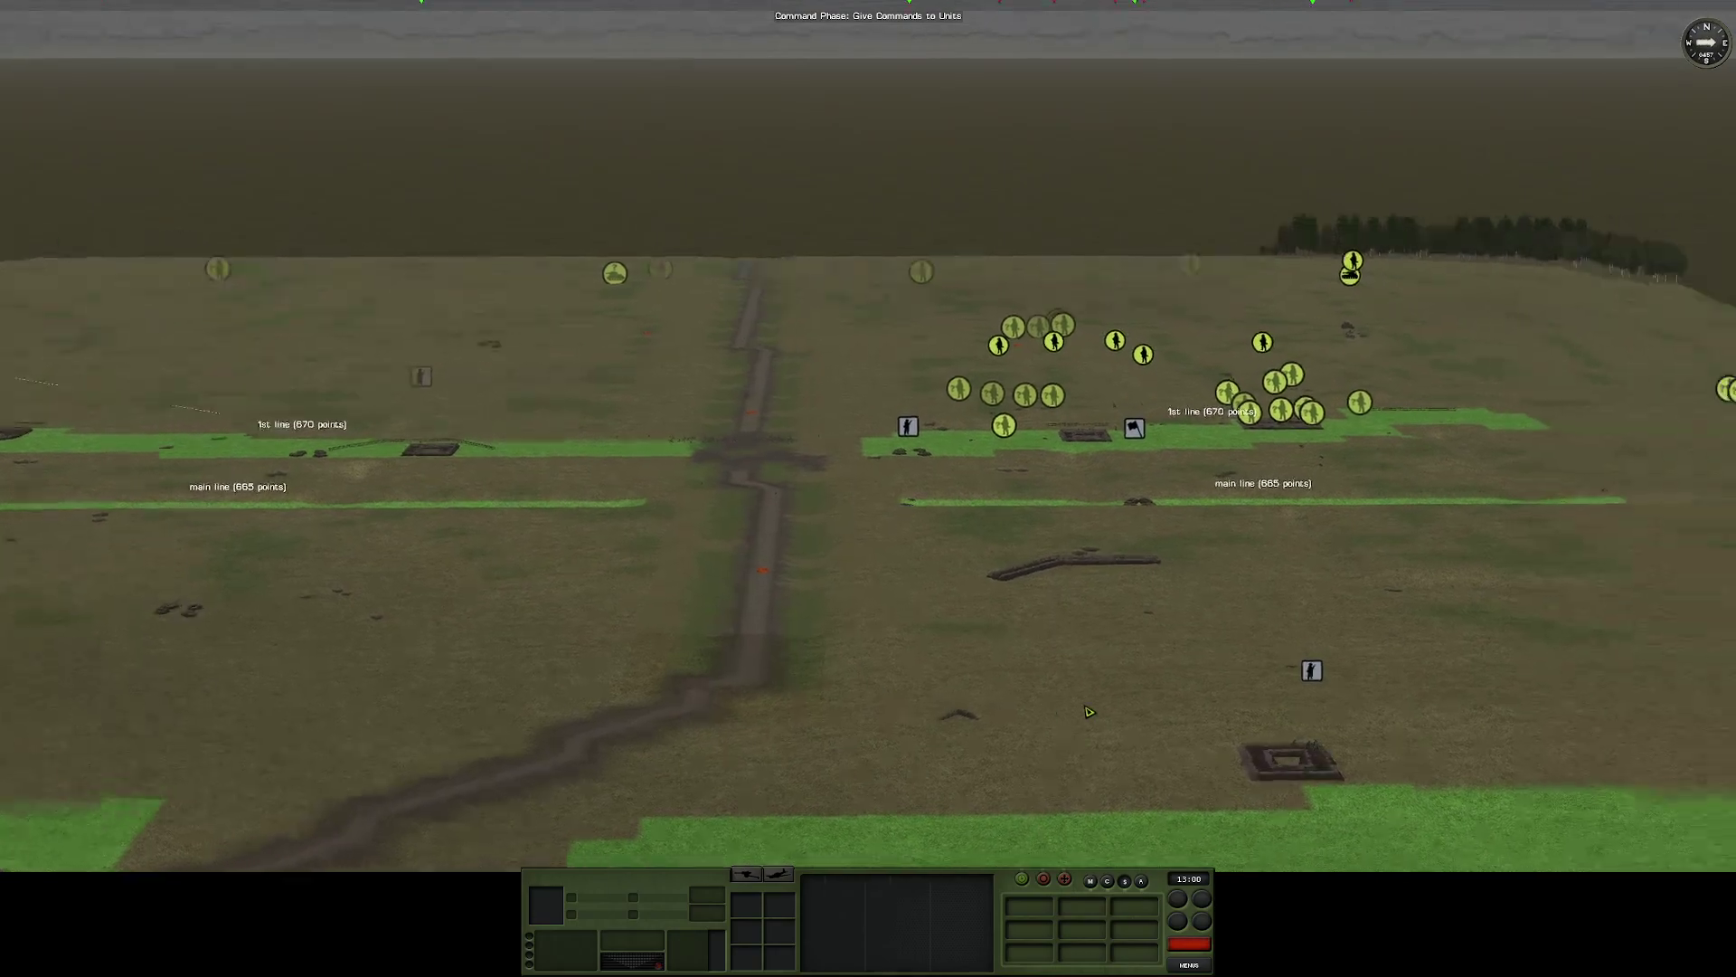
{"action": "key", "text": "q"}
{"action": "key", "text": "q"}
{"action": "key", "text": "q"}
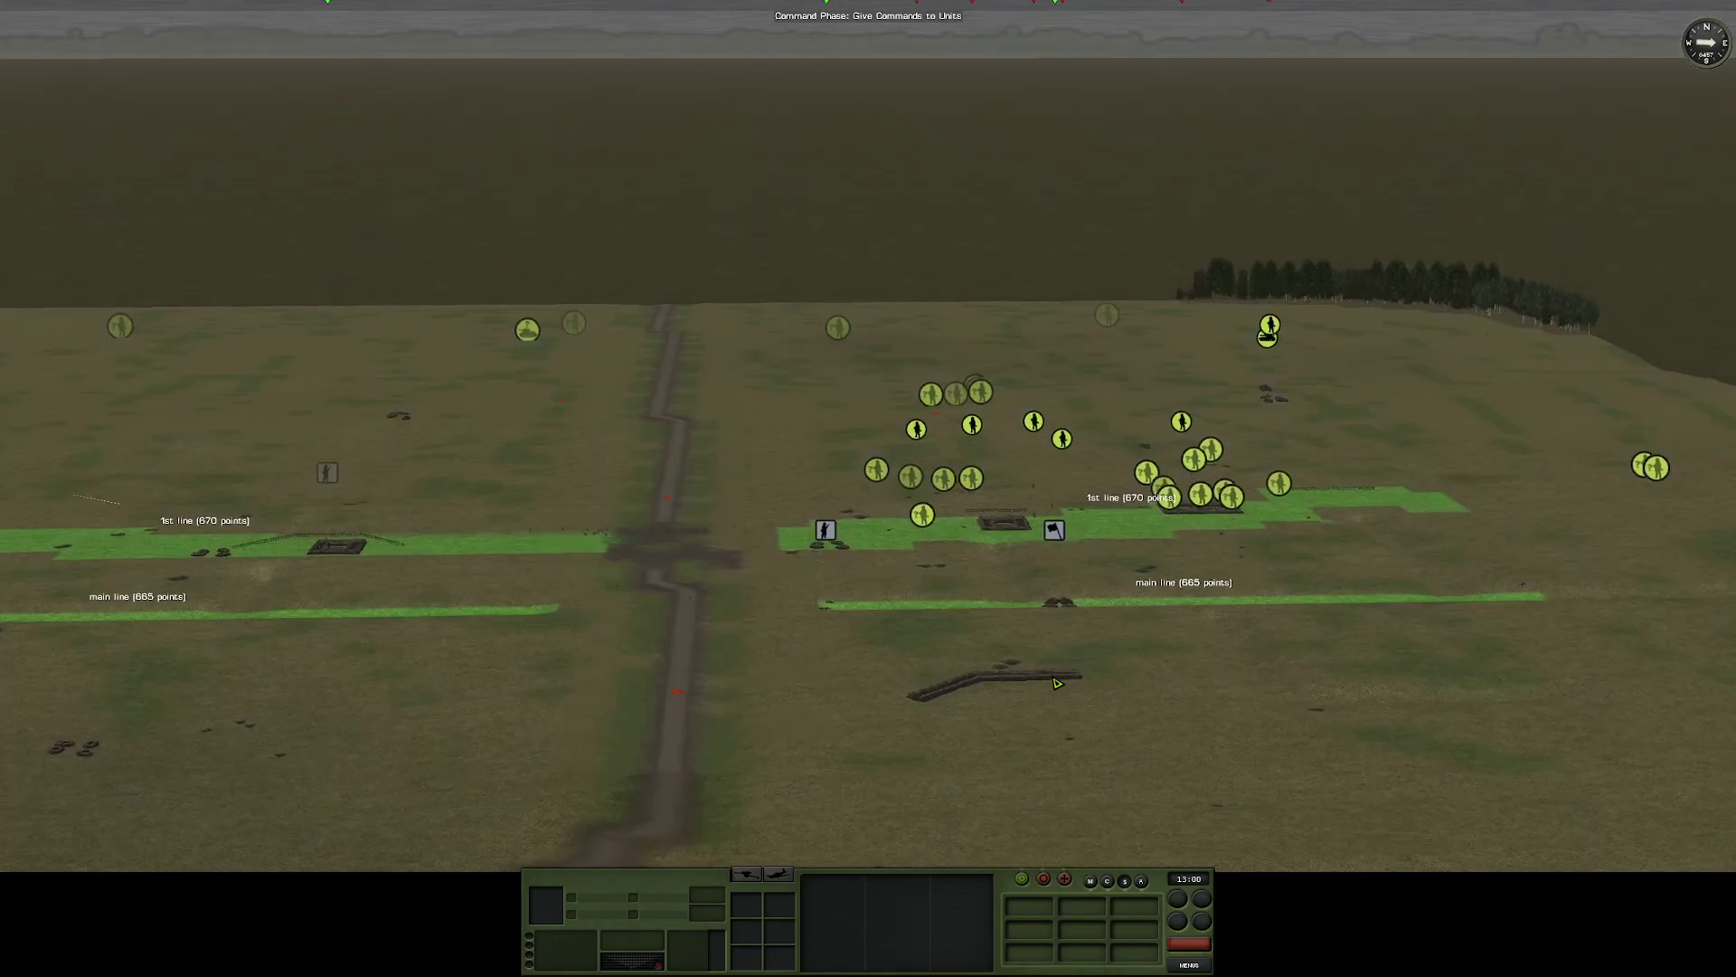
{"action": "key", "text": "a"}
{"action": "key", "text": "a"}
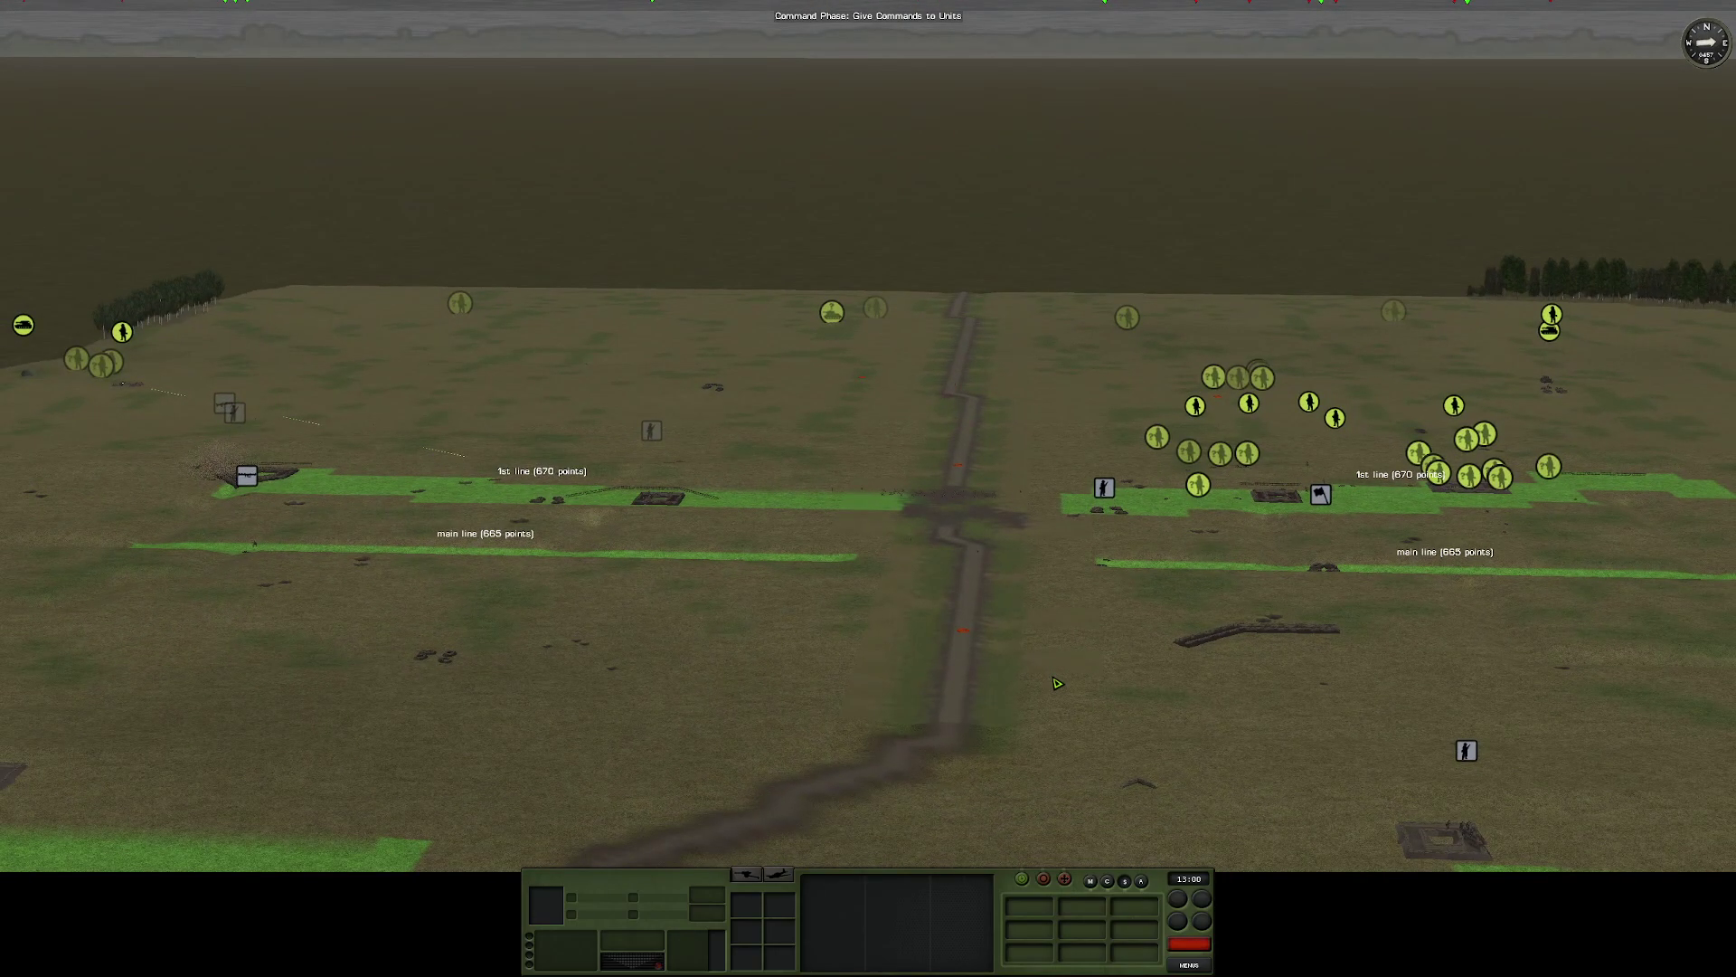
{"action": "key", "text": "w"}
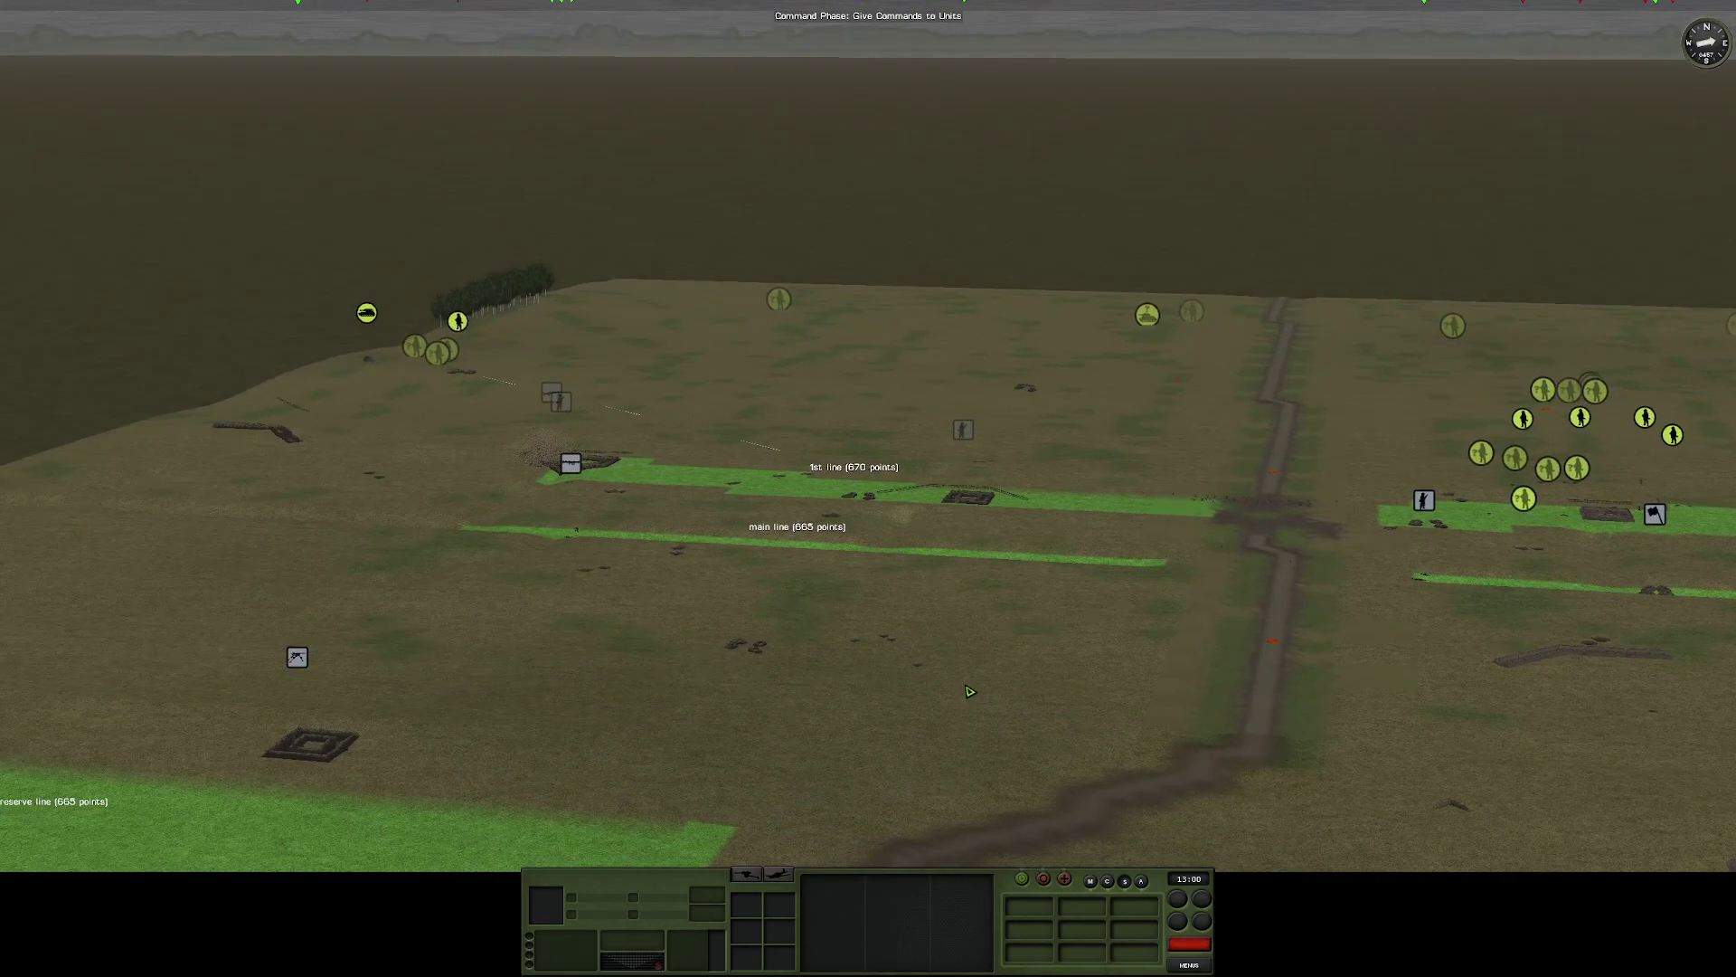
{"action": "key", "text": "w"}
{"action": "key", "text": "w"}
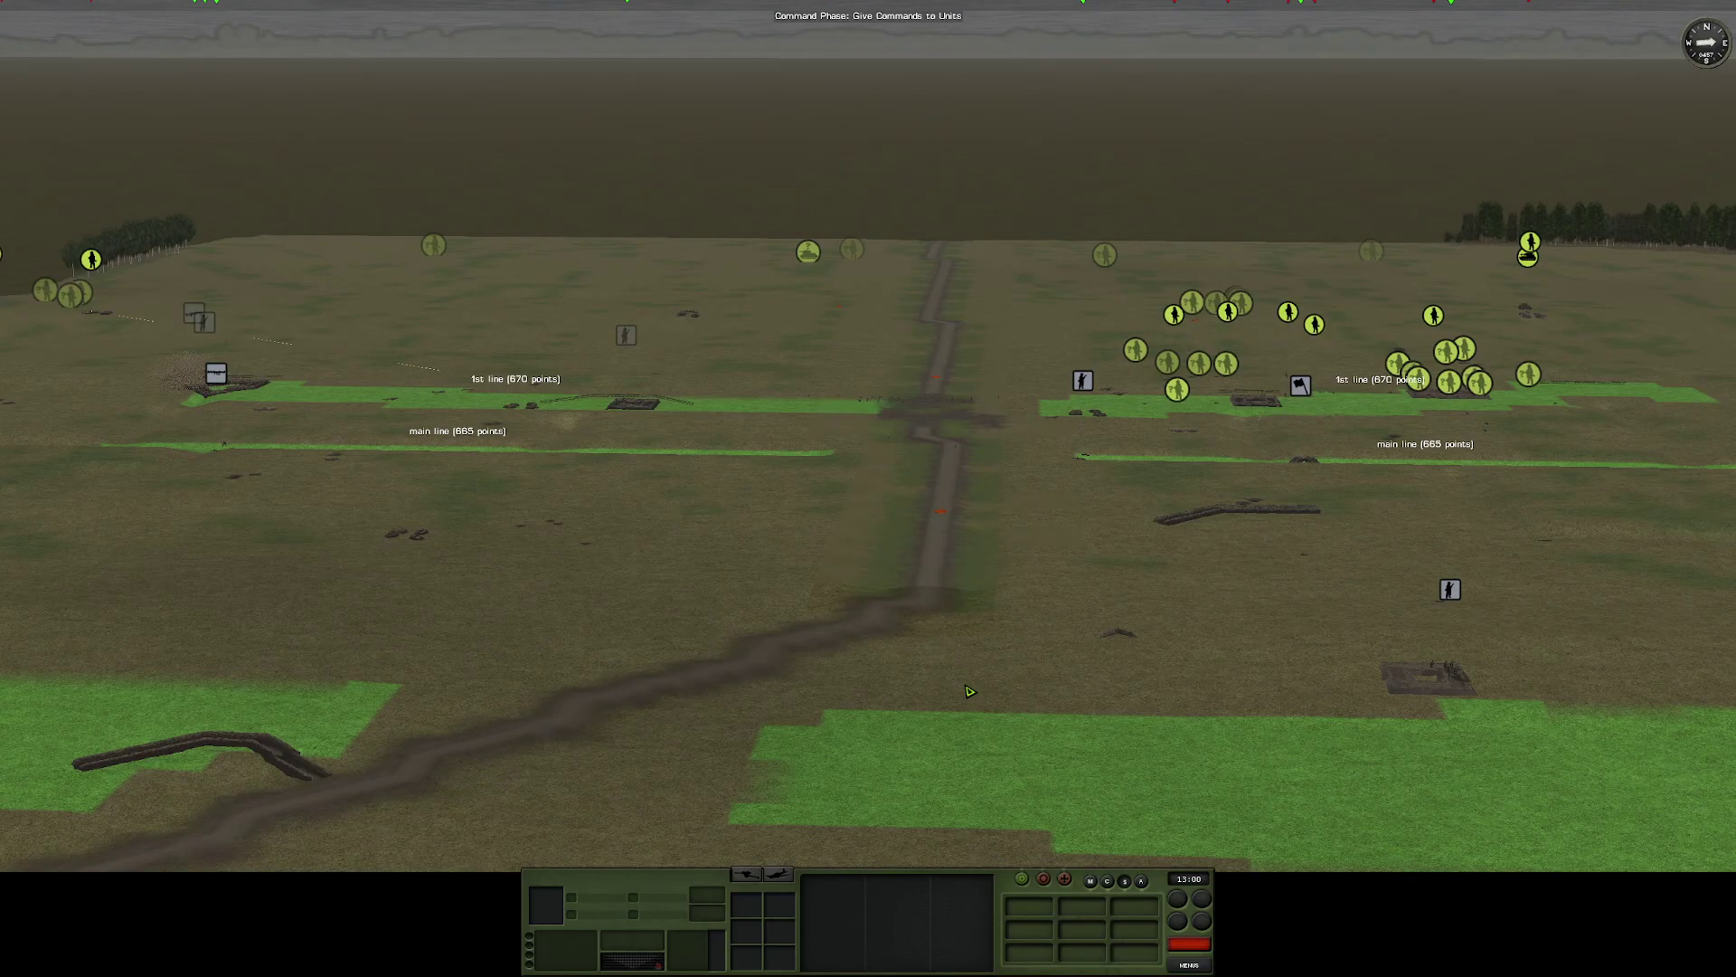
Switch to a near top-down view and reselect the heavy machine-gun team
{"action": "key", "text": "1"}
{"action": "key", "text": "3"}
{"action": "key", "text": "5"}
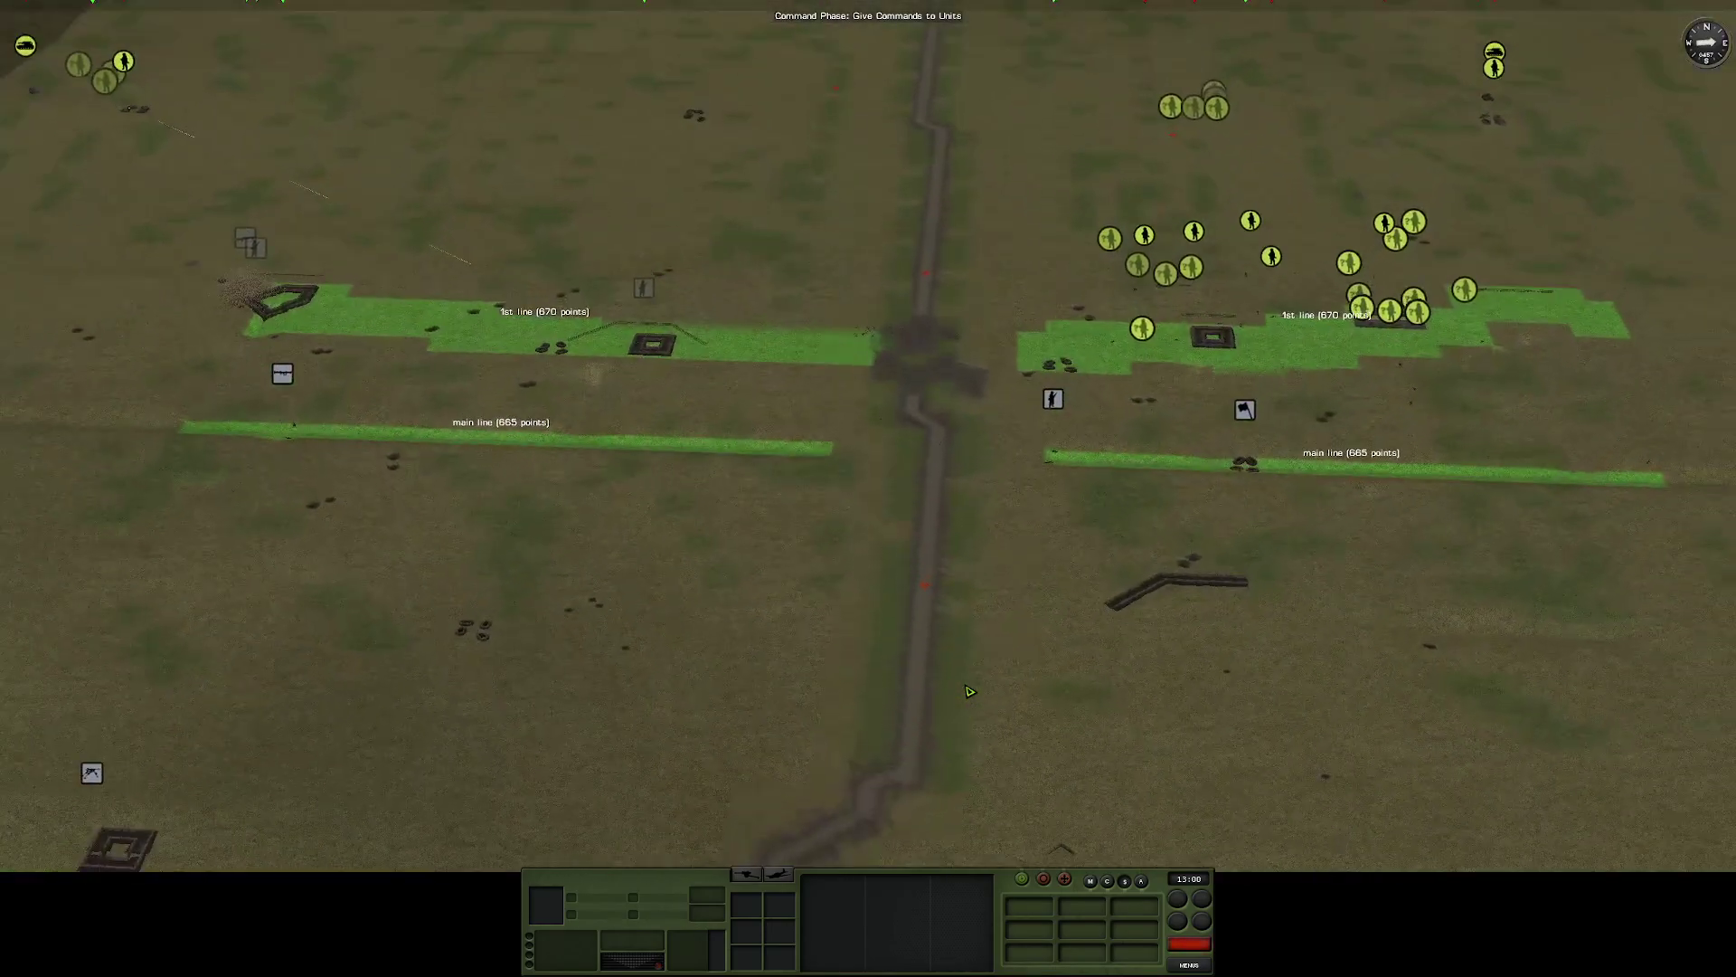
{"action": "scroll", "coordinate": [969, 691], "scroll_direction": "down", "scroll_amount": 3}
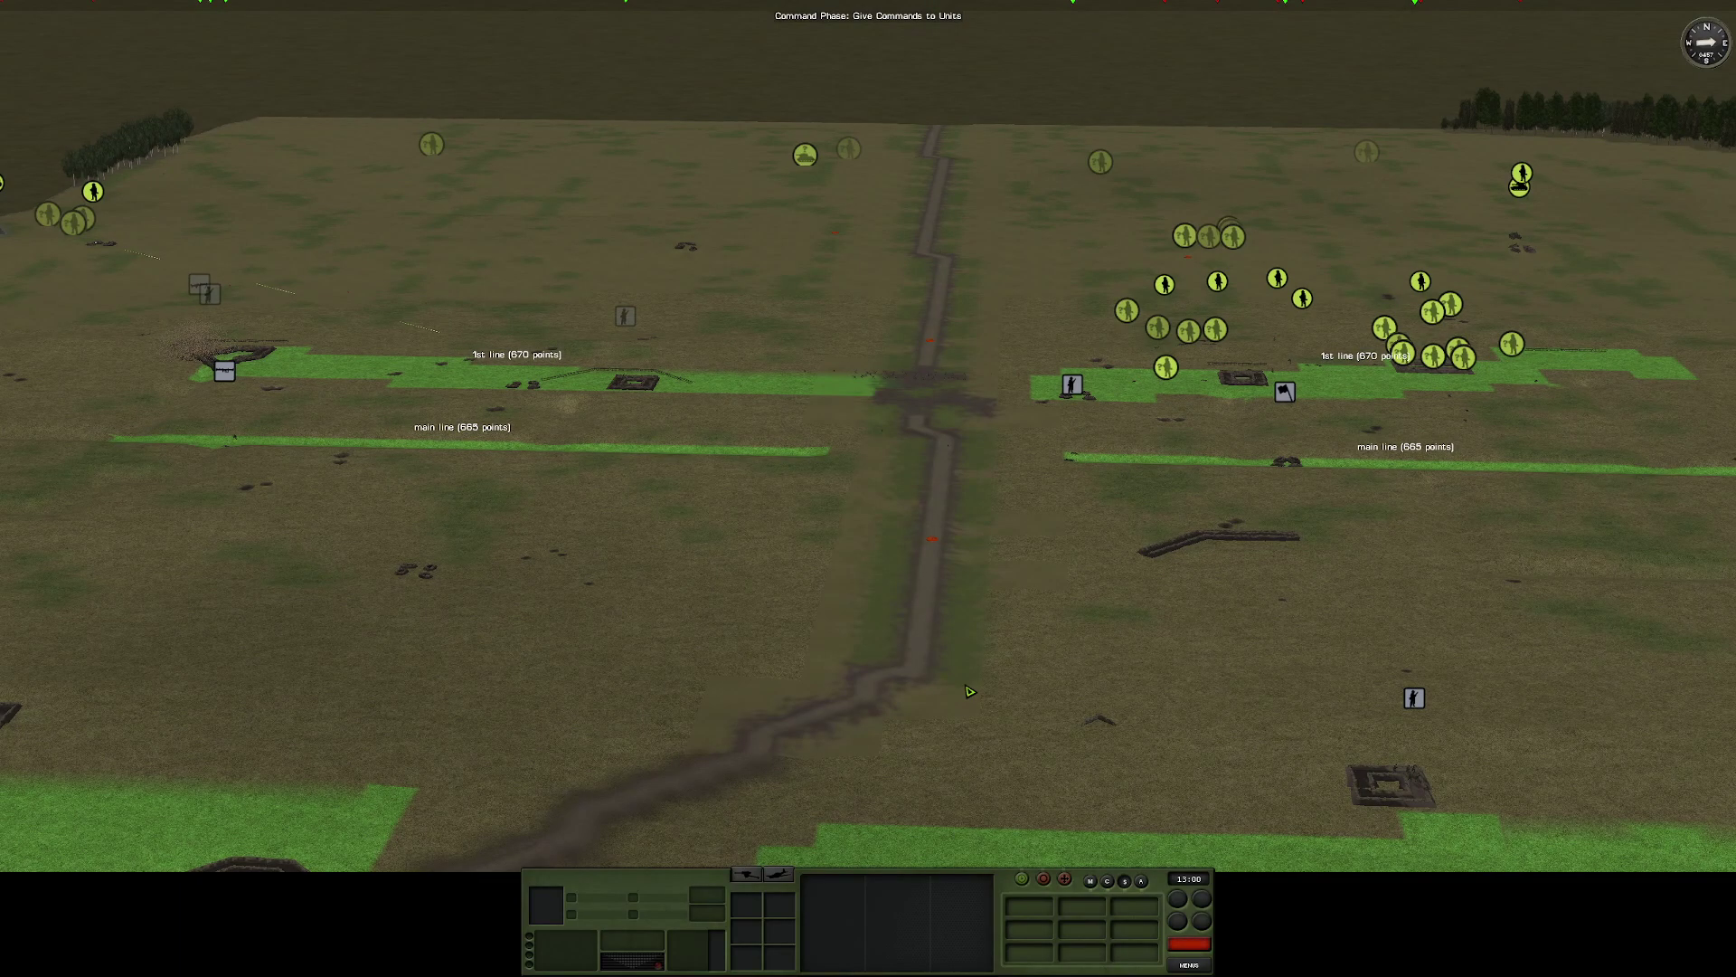
{"action": "key", "text": "a"}
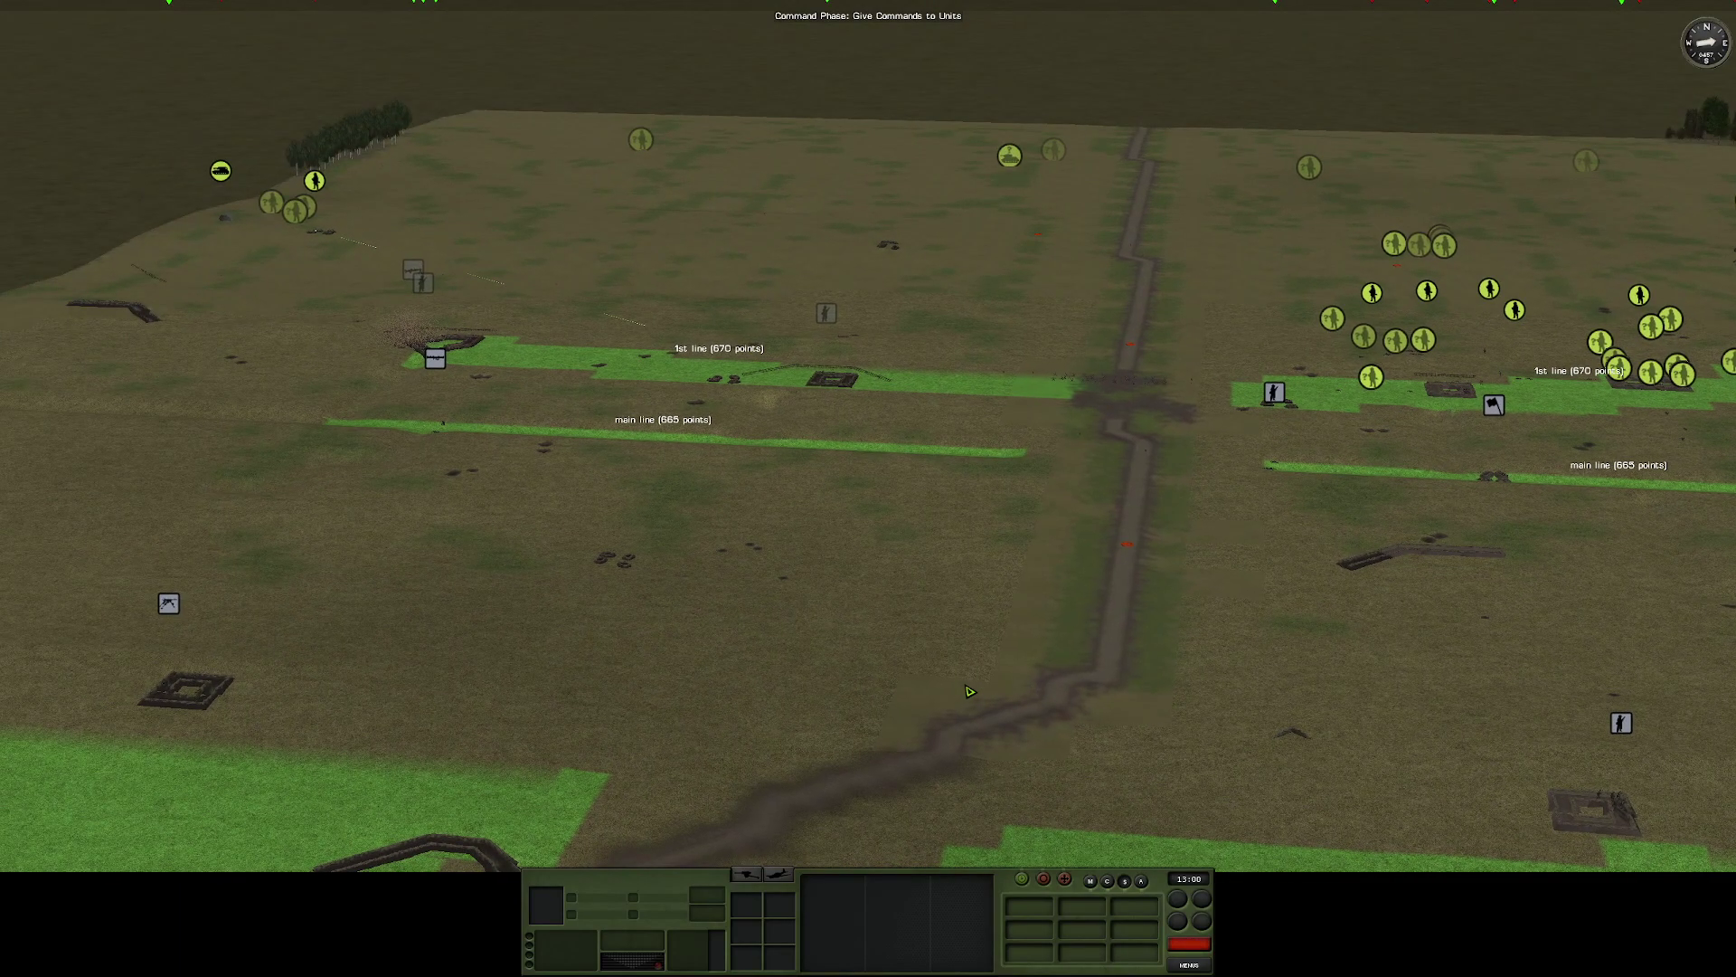
{"action": "left_click", "coordinate": [1015, 709]}
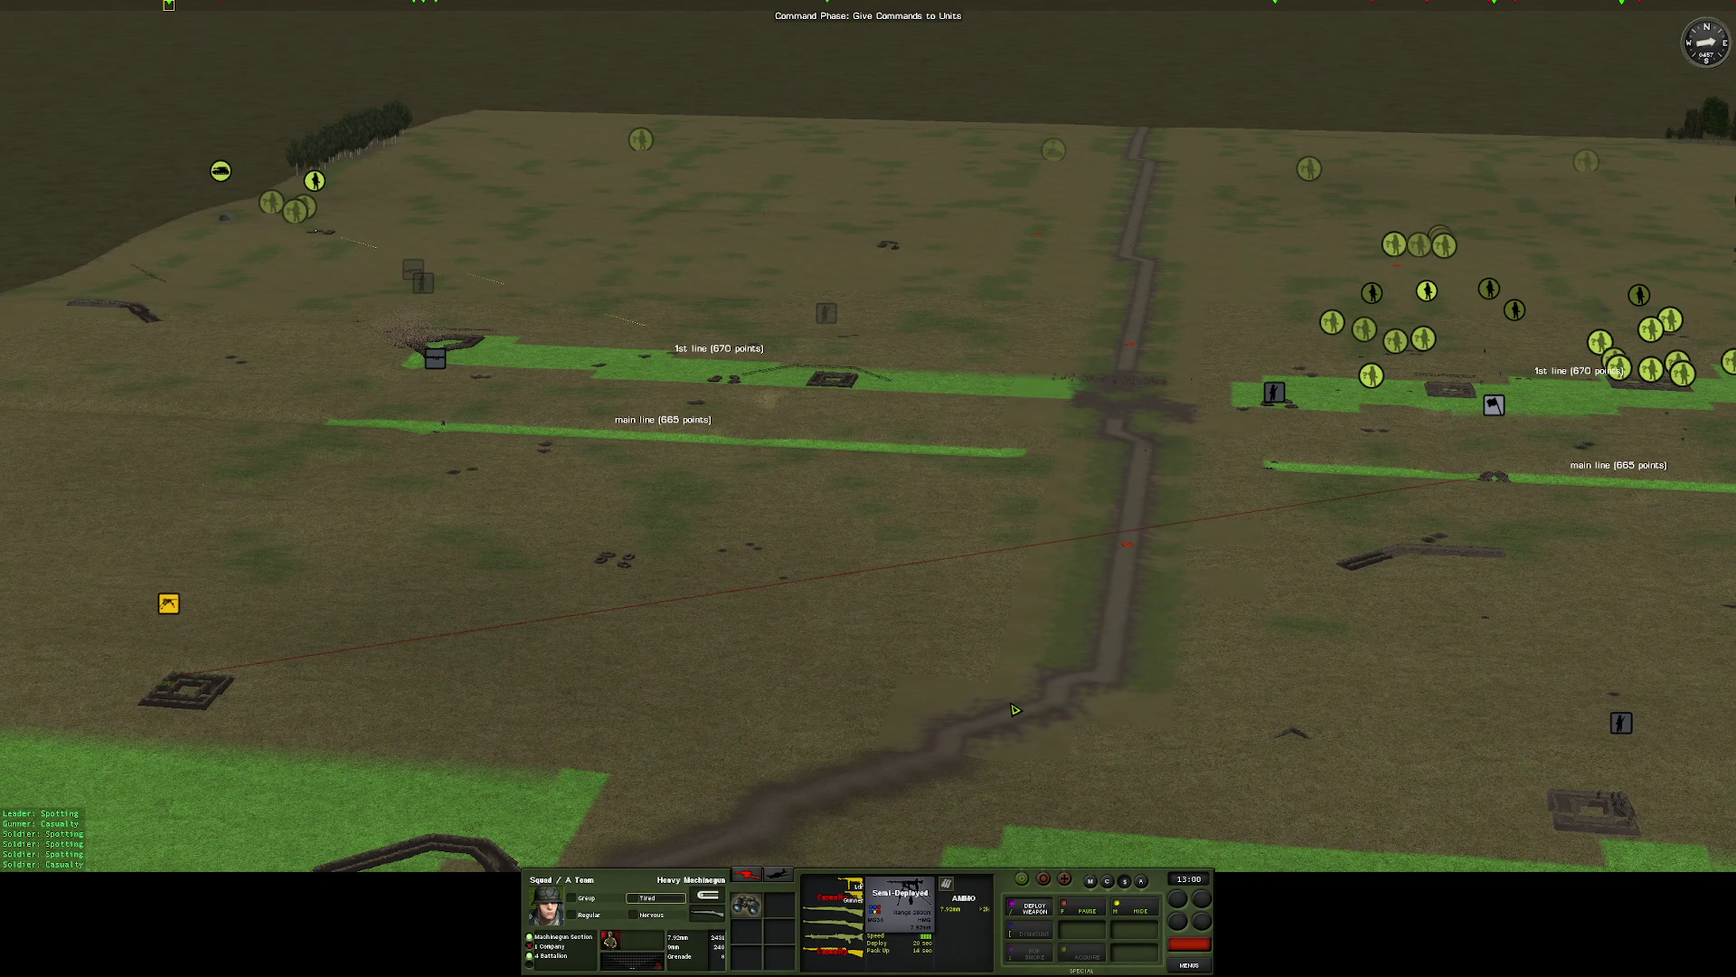